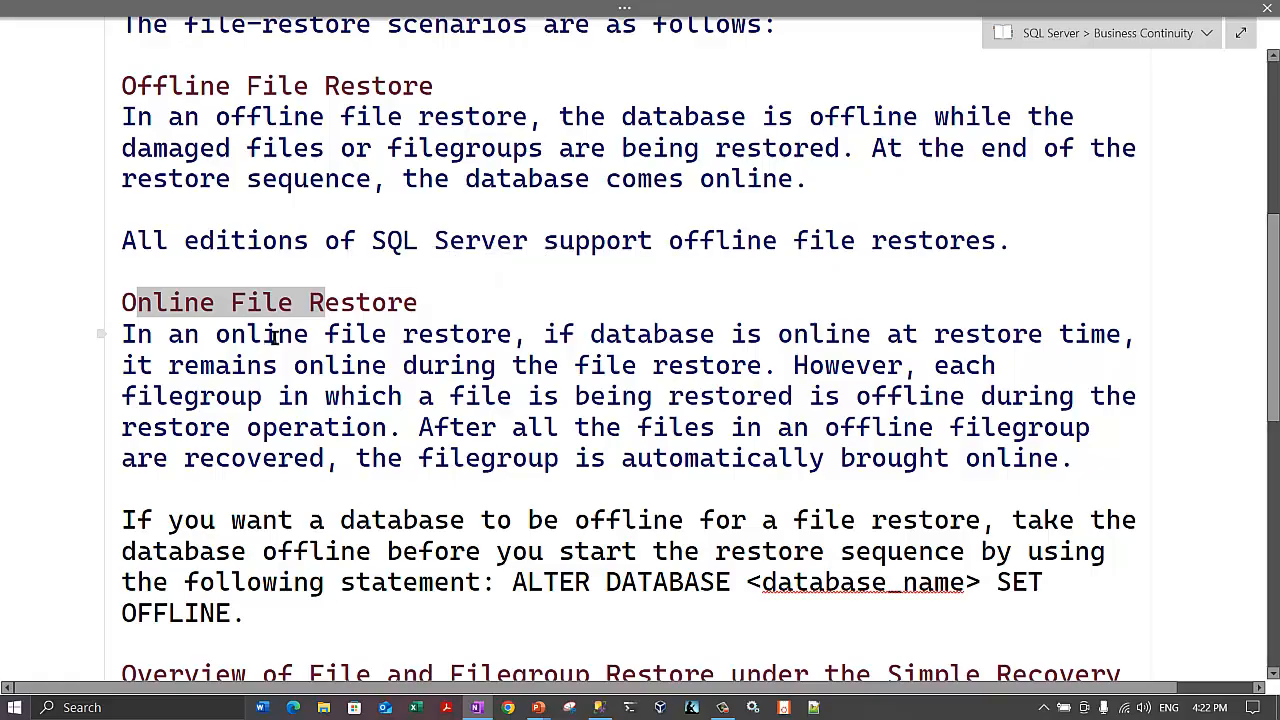
Read through the Online File Restore paragraph, highlighting how the database and its filegroups behave during the restore.
{"action": "left_click_drag", "start_coordinate": [262, 337], "coordinate": [515, 335]}
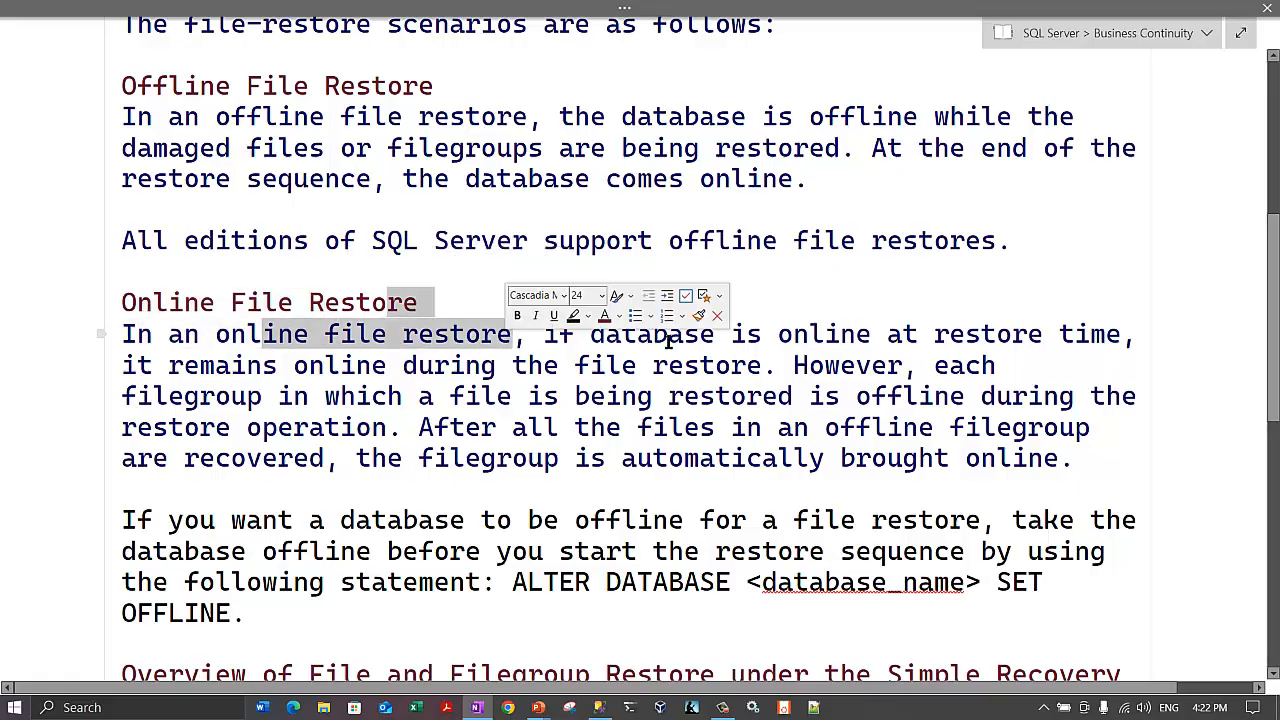
{"action": "left_click_drag", "start_coordinate": [656, 337], "coordinate": [1118, 334]}
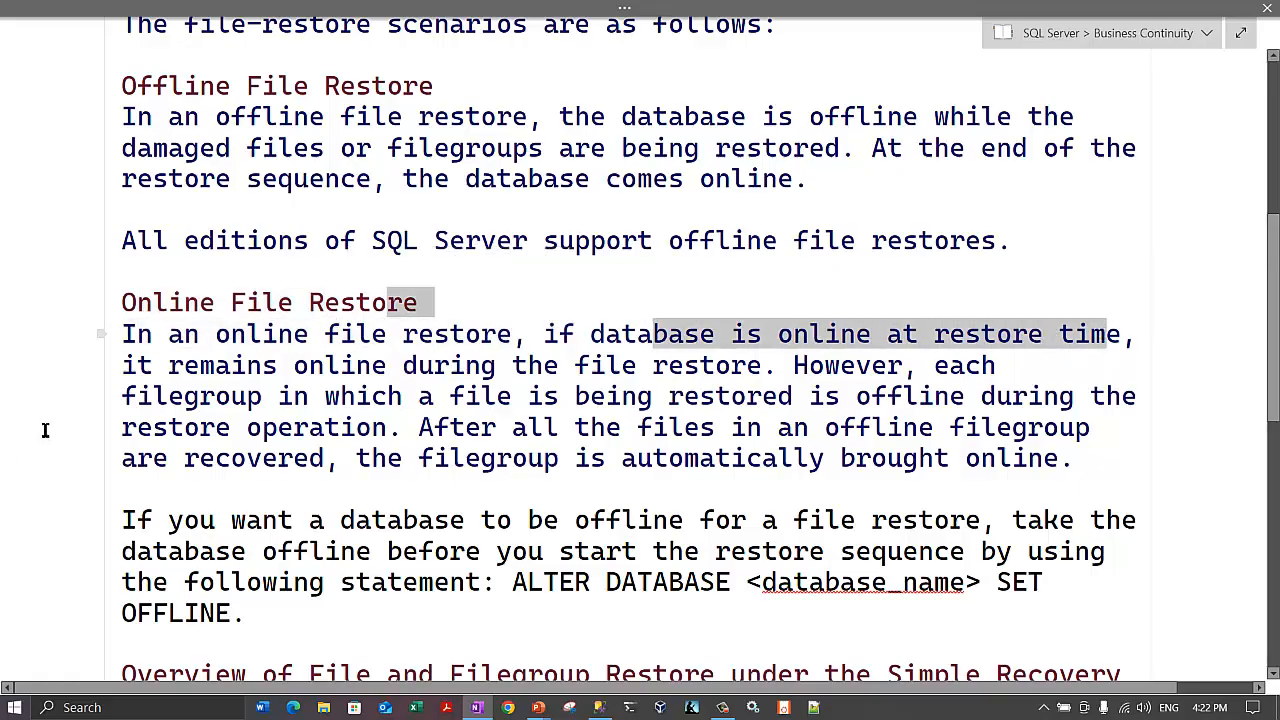
{"action": "left_click_drag", "start_coordinate": [167, 366], "coordinate": [995, 376]}
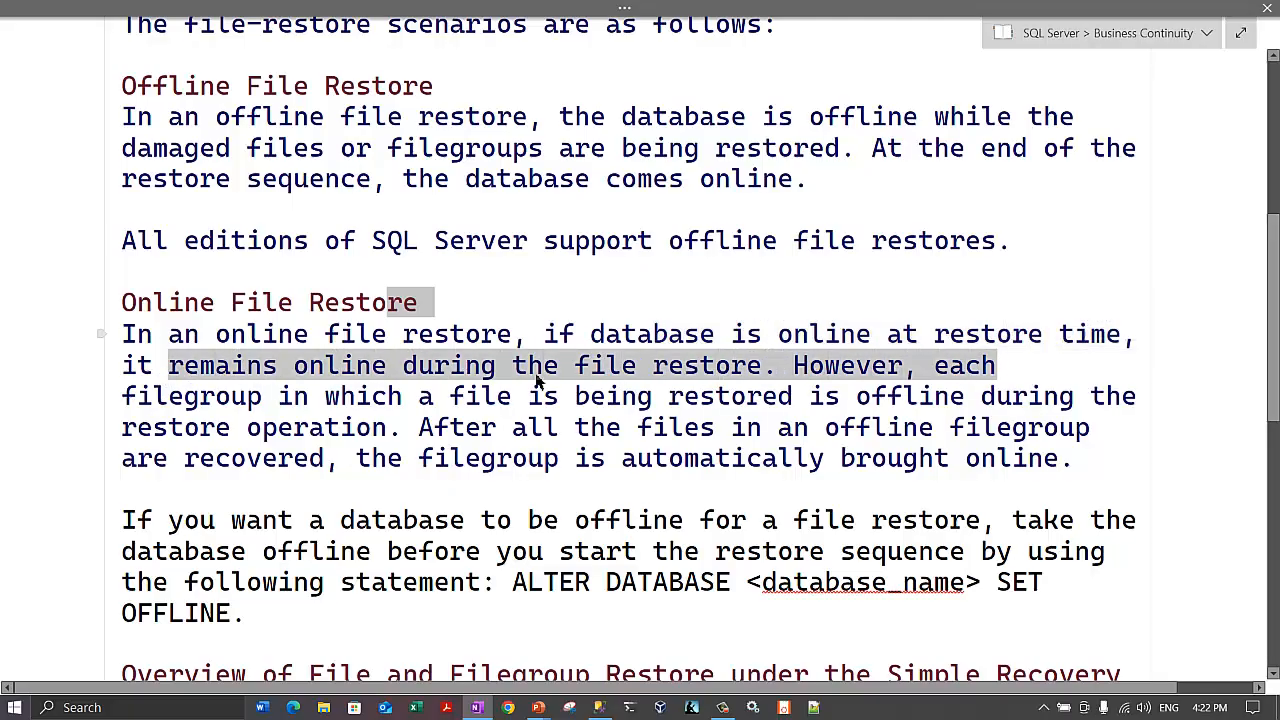
{"action": "left_click_drag", "start_coordinate": [262, 397], "coordinate": [1124, 397]}
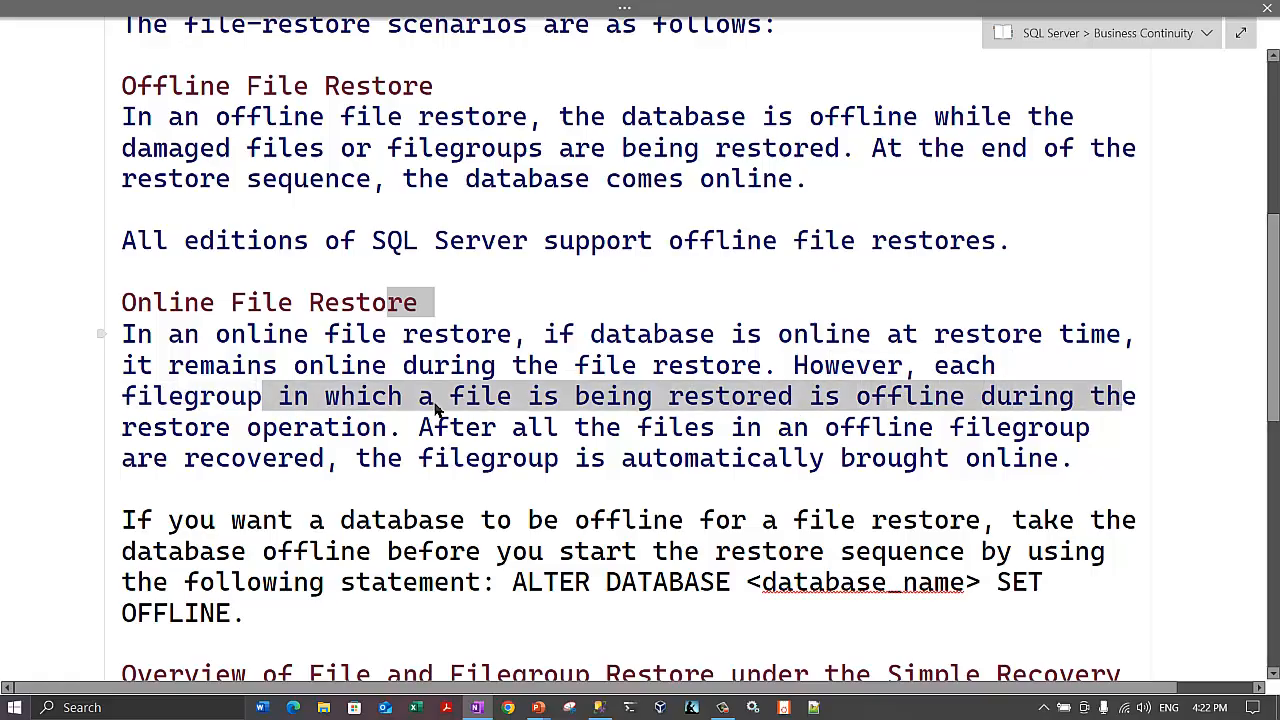
{"action": "left_click_drag", "start_coordinate": [168, 428], "coordinate": [952, 458]}
{"action": "left_click", "coordinate": [455, 437]}
{"action": "left_click_drag", "start_coordinate": [433, 428], "coordinate": [1062, 456]}
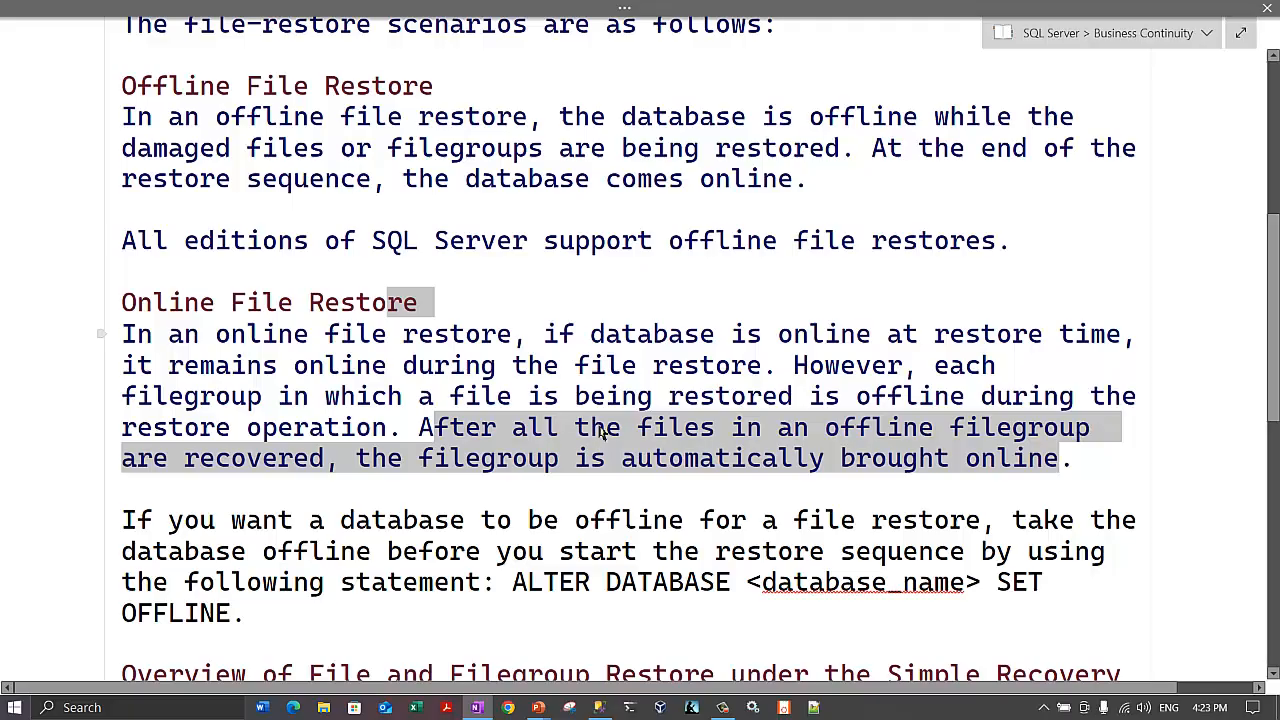
Review the paragraph on taking a database offline before a file restore, highlighting each part of the ALTER DATABASE SET OFFLINE statement.
{"action": "scroll", "coordinate": [680, 429], "scroll_direction": "down", "scroll_amount": 3}
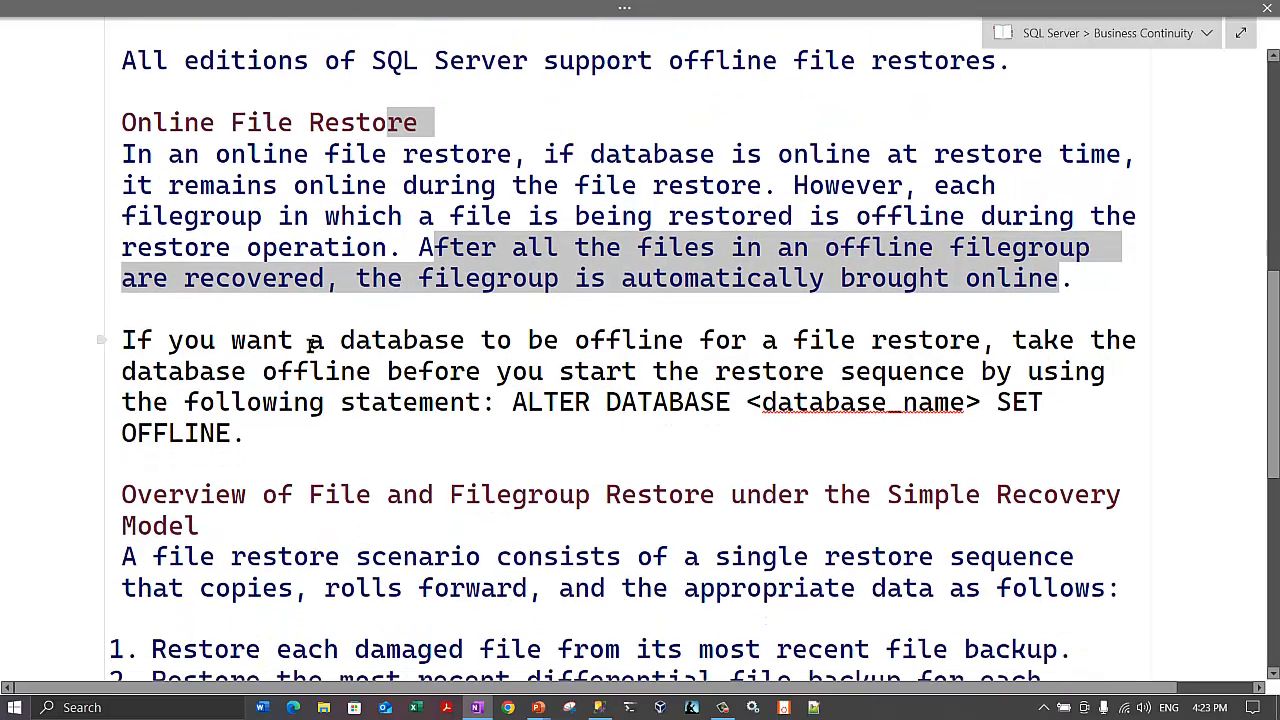
{"action": "left_click_drag", "start_coordinate": [231, 340], "coordinate": [1092, 345]}
{"action": "left_click_drag", "start_coordinate": [176, 368], "coordinate": [1062, 372]}
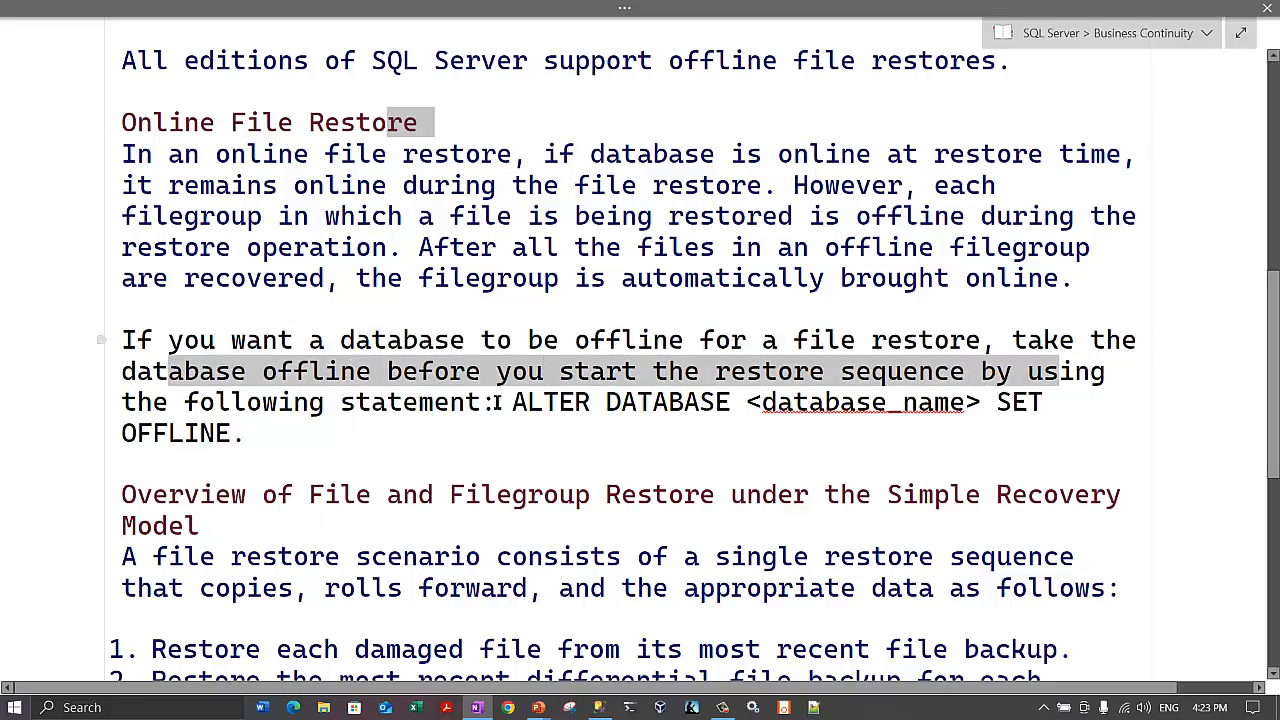
{"action": "left_click_drag", "start_coordinate": [186, 404], "coordinate": [500, 403]}
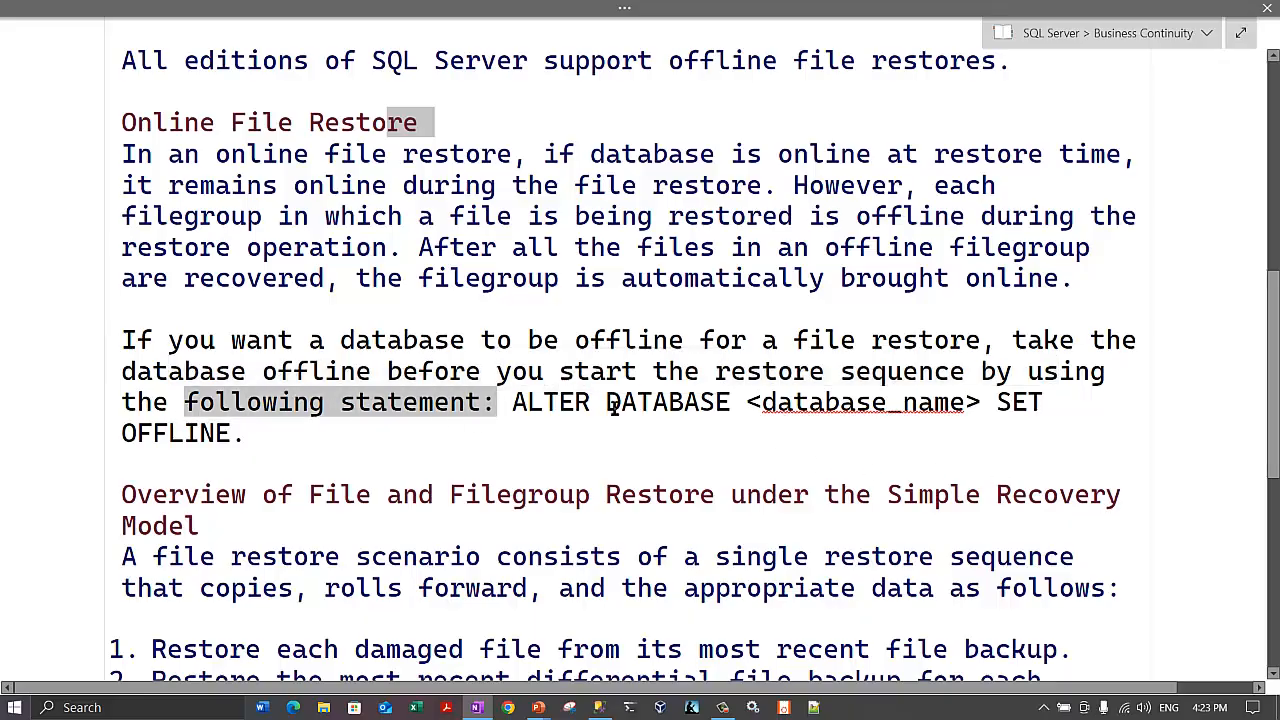
{"action": "left_click_drag", "start_coordinate": [545, 405], "coordinate": [730, 404]}
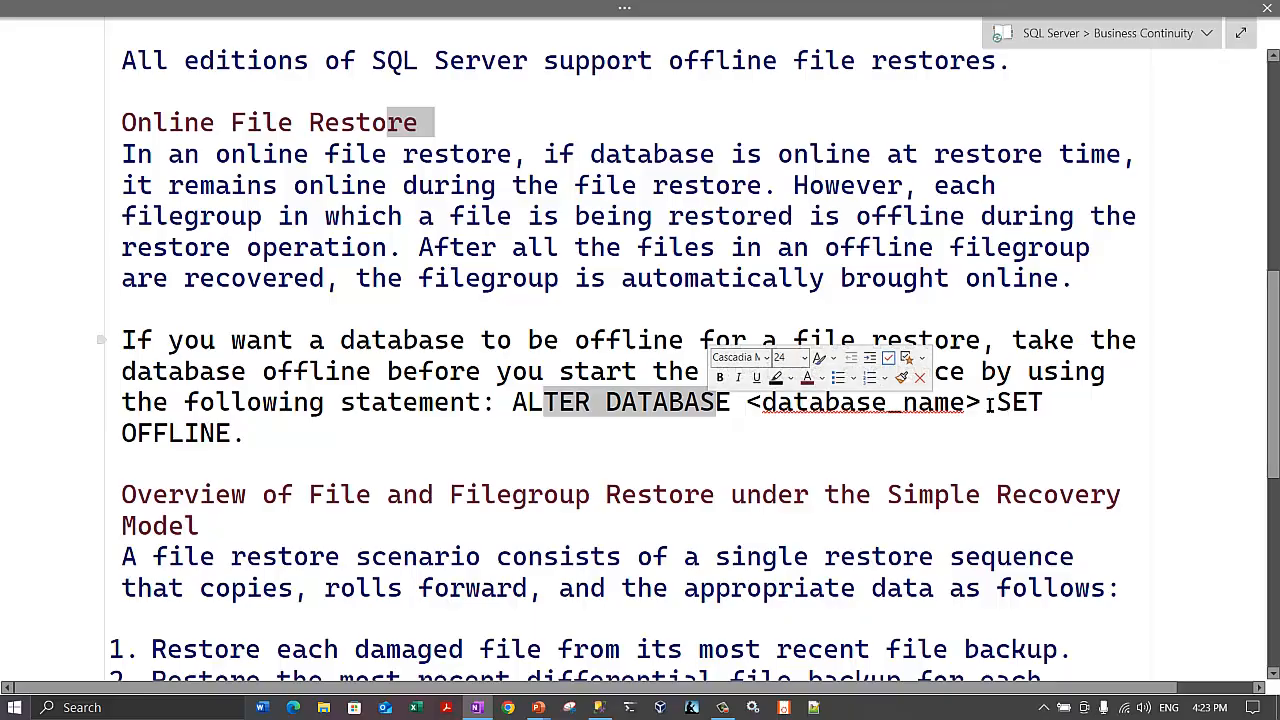
{"action": "left_click_drag", "start_coordinate": [990, 404], "coordinate": [793, 404]}
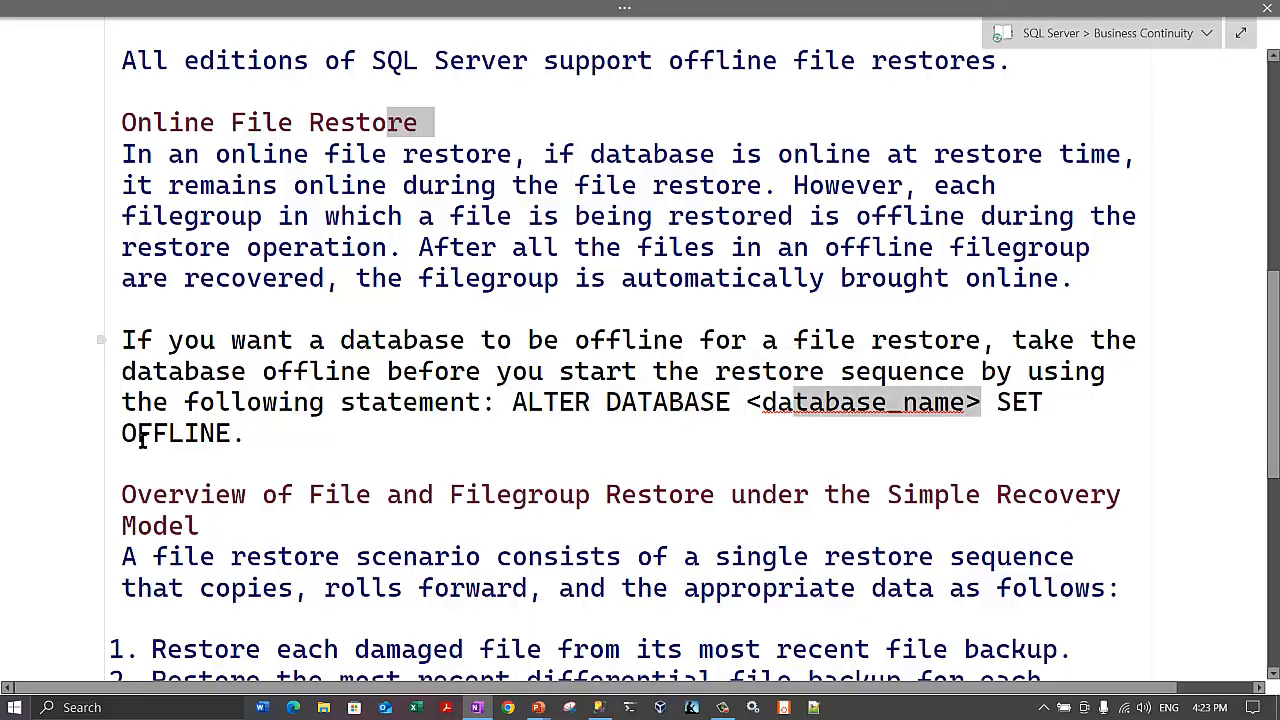
{"action": "left_click_drag", "start_coordinate": [143, 440], "coordinate": [262, 436]}
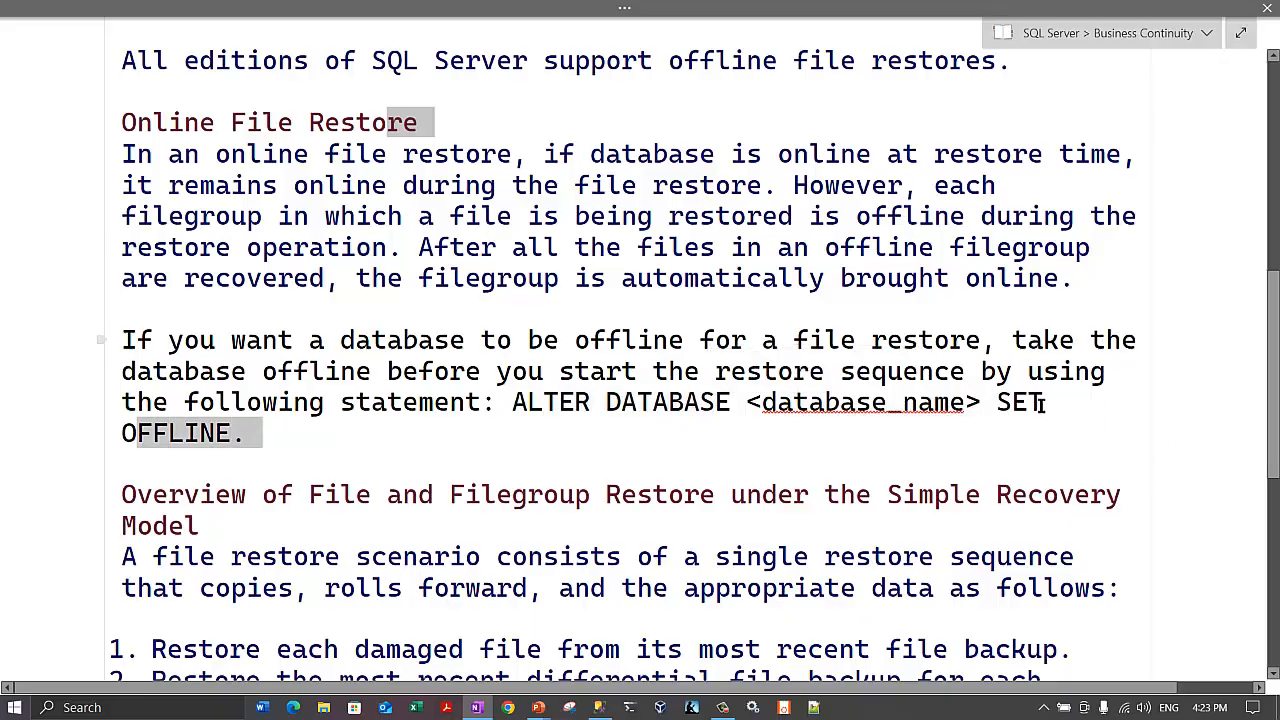
{"action": "left_click_drag", "start_coordinate": [992, 404], "coordinate": [1014, 440]}
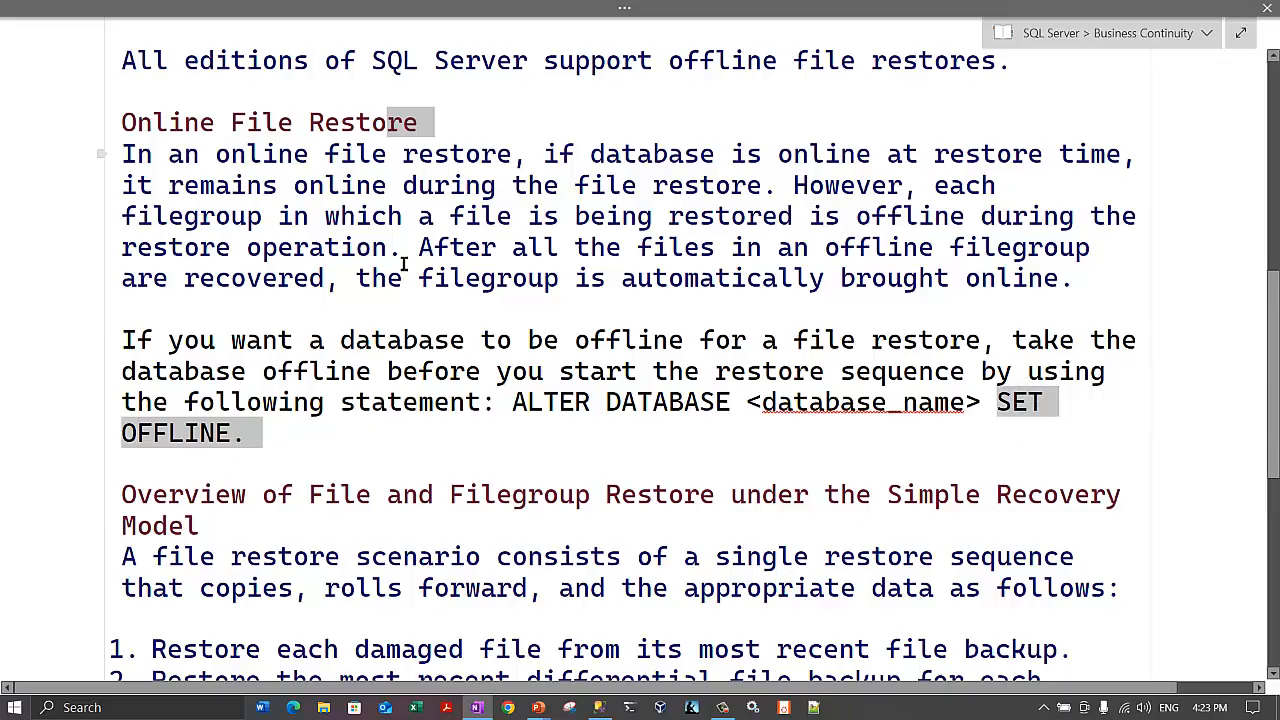
Examine the overview of file and filegroup restore under the simple recovery model, highlighting its introduction and both numbered restore steps.
{"action": "scroll", "coordinate": [400, 266], "scroll_direction": "down", "scroll_amount": 4}
{"action": "left_click_drag", "start_coordinate": [250, 255], "coordinate": [310, 256]}
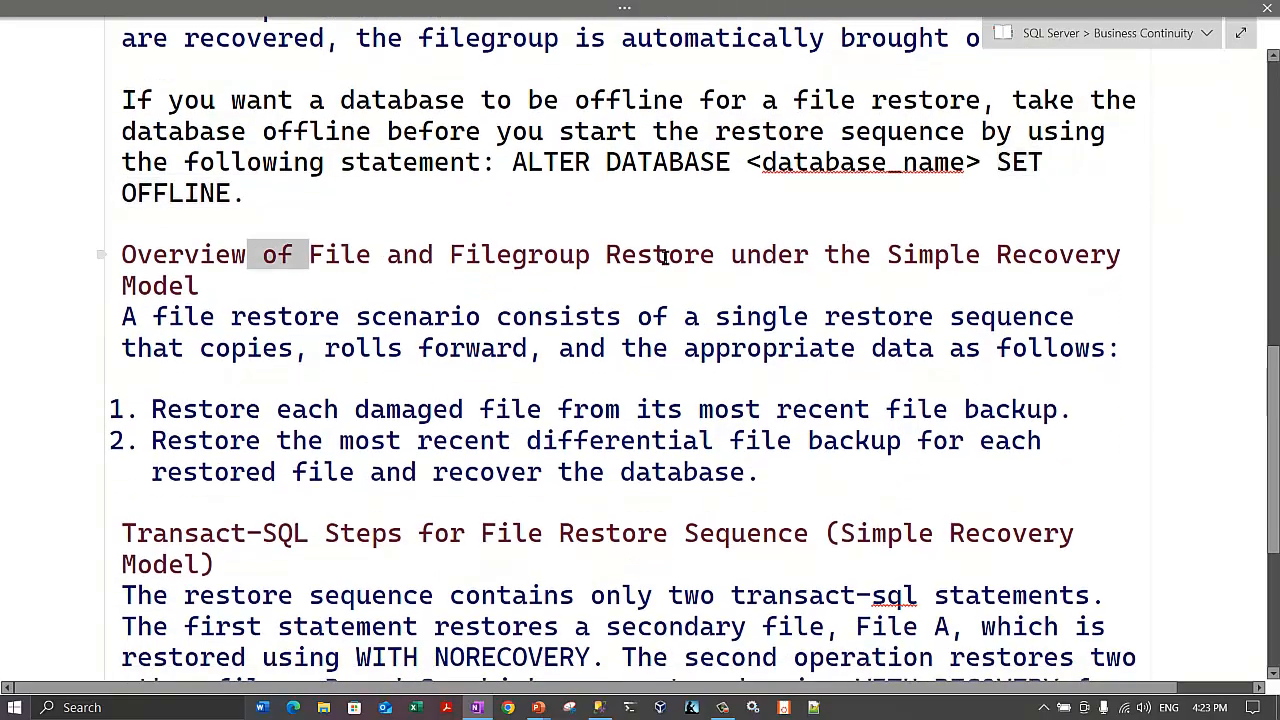
{"action": "left_click_drag", "start_coordinate": [665, 257], "coordinate": [1002, 288]}
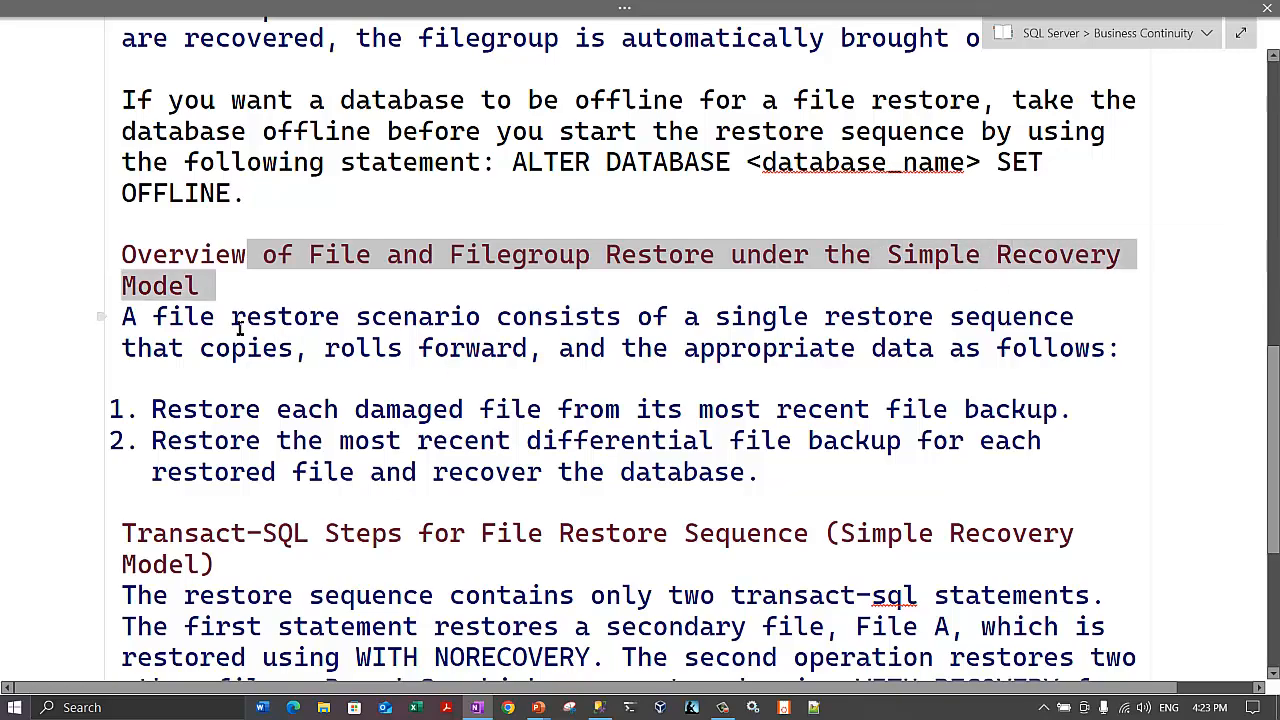
{"action": "left_click_drag", "start_coordinate": [231, 320], "coordinate": [1062, 325]}
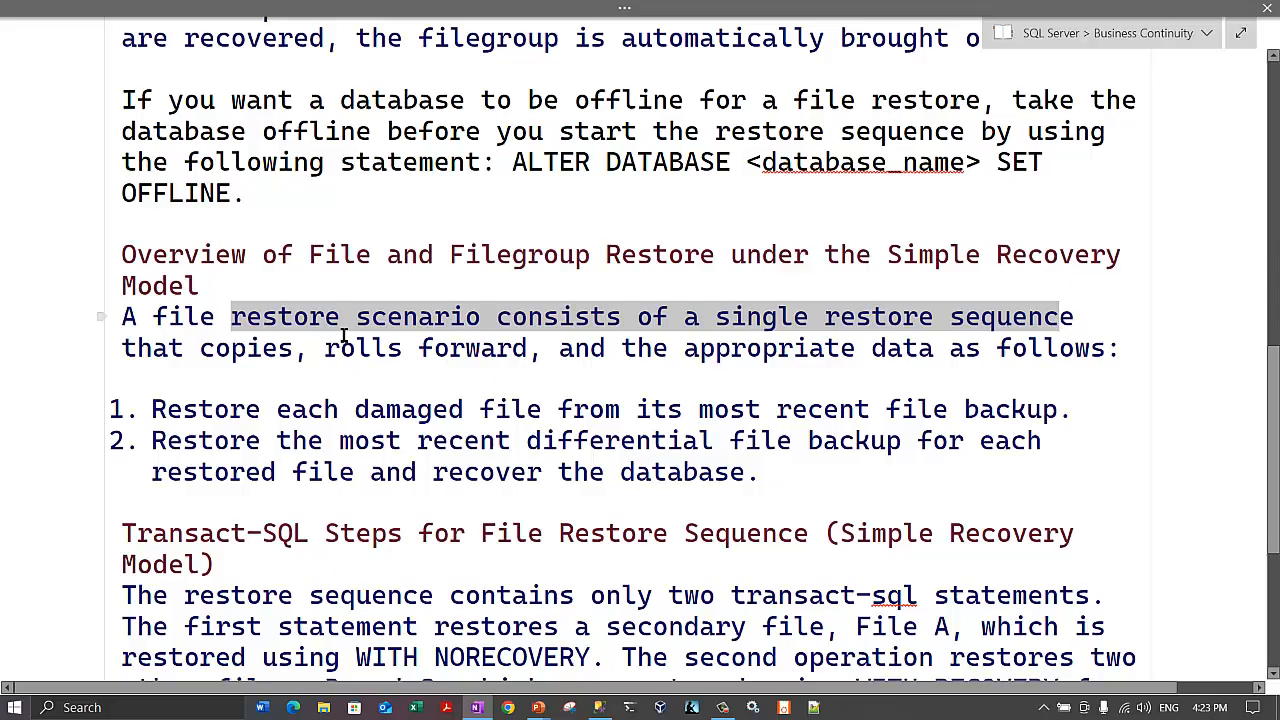
{"action": "left_click_drag", "start_coordinate": [294, 350], "coordinate": [1066, 342]}
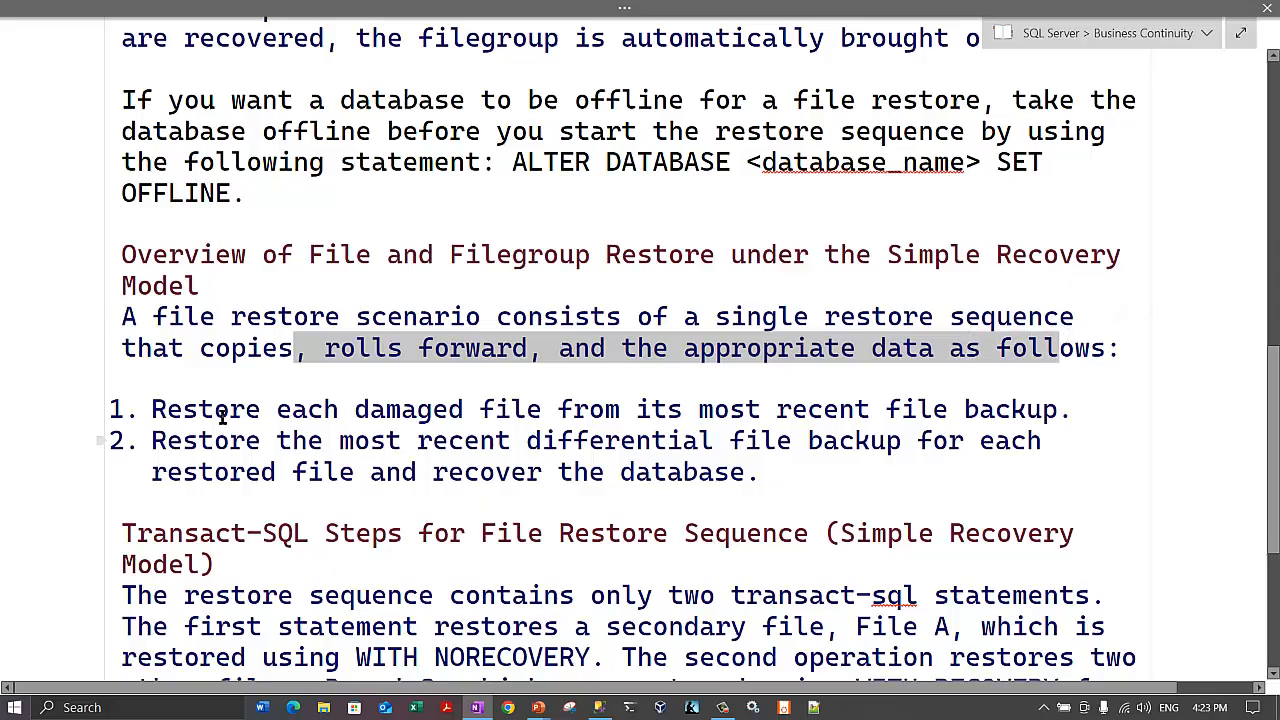
{"action": "left_click_drag", "start_coordinate": [201, 411], "coordinate": [990, 407]}
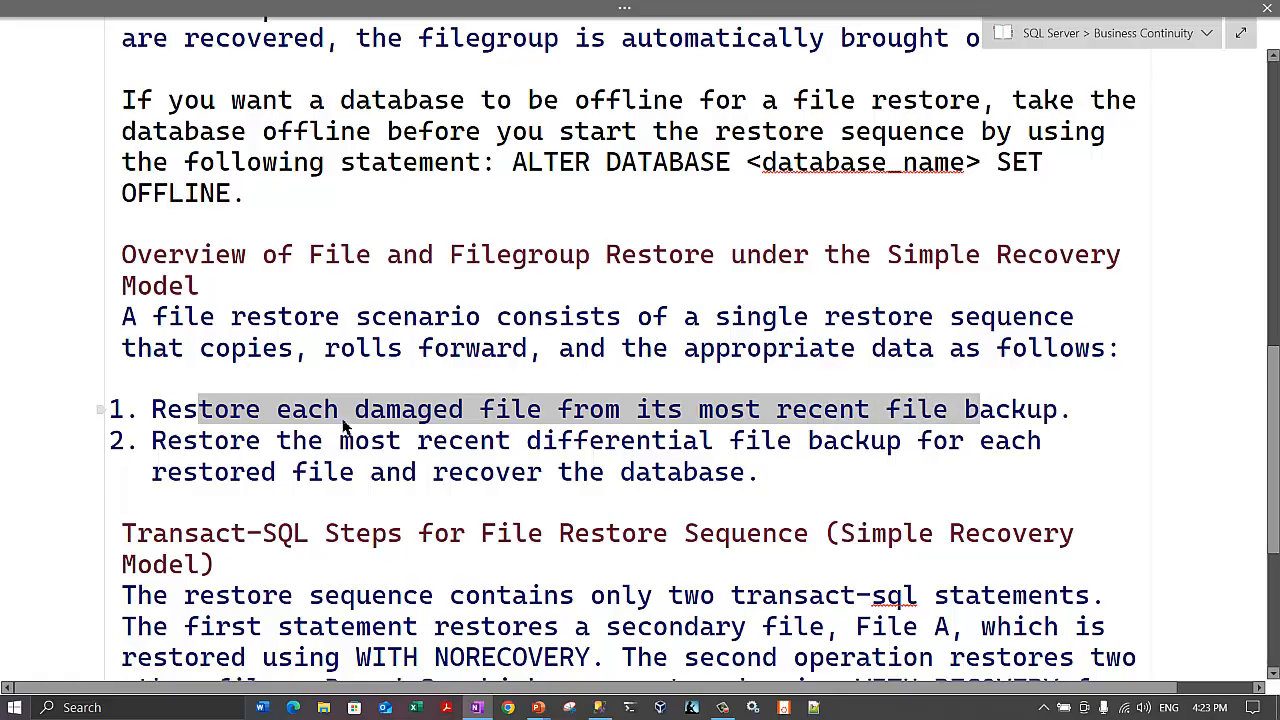
{"action": "left_click_drag", "start_coordinate": [152, 441], "coordinate": [953, 484]}
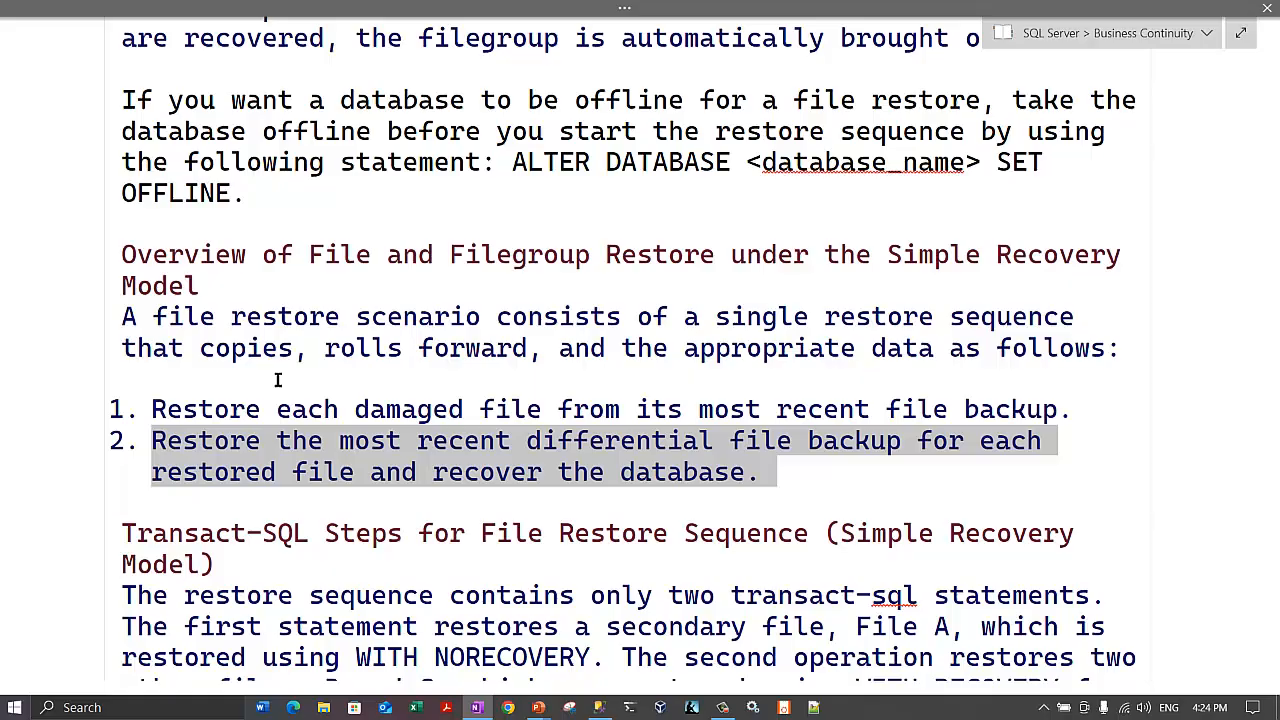
Read the Transact-SQL steps heading and the description of restoring secondary File A using WITH NORECOVERY, highlighting the text.
{"action": "scroll", "coordinate": [277, 379], "scroll_direction": "down", "scroll_amount": 3}
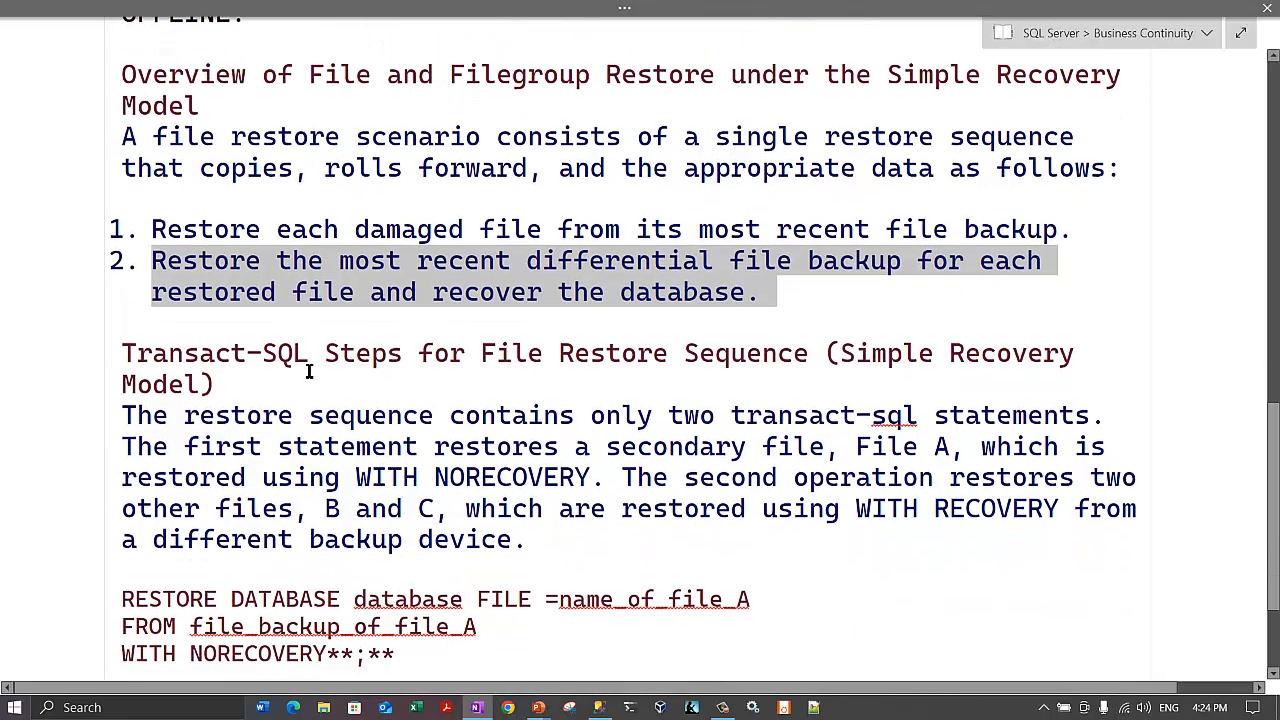
{"action": "left_click_drag", "start_coordinate": [466, 366], "coordinate": [940, 391]}
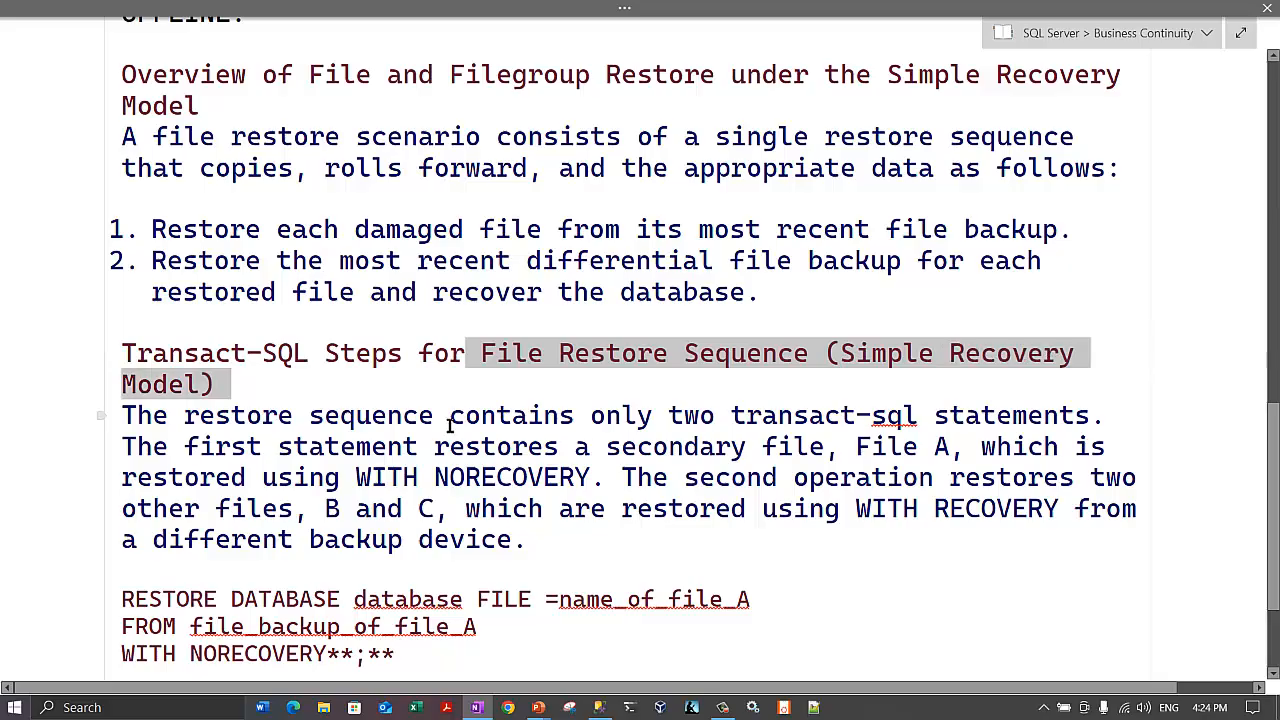
{"action": "left_click_drag", "start_coordinate": [356, 415], "coordinate": [1012, 415]}
{"action": "scroll", "coordinate": [581, 401], "scroll_direction": "down", "scroll_amount": 3}
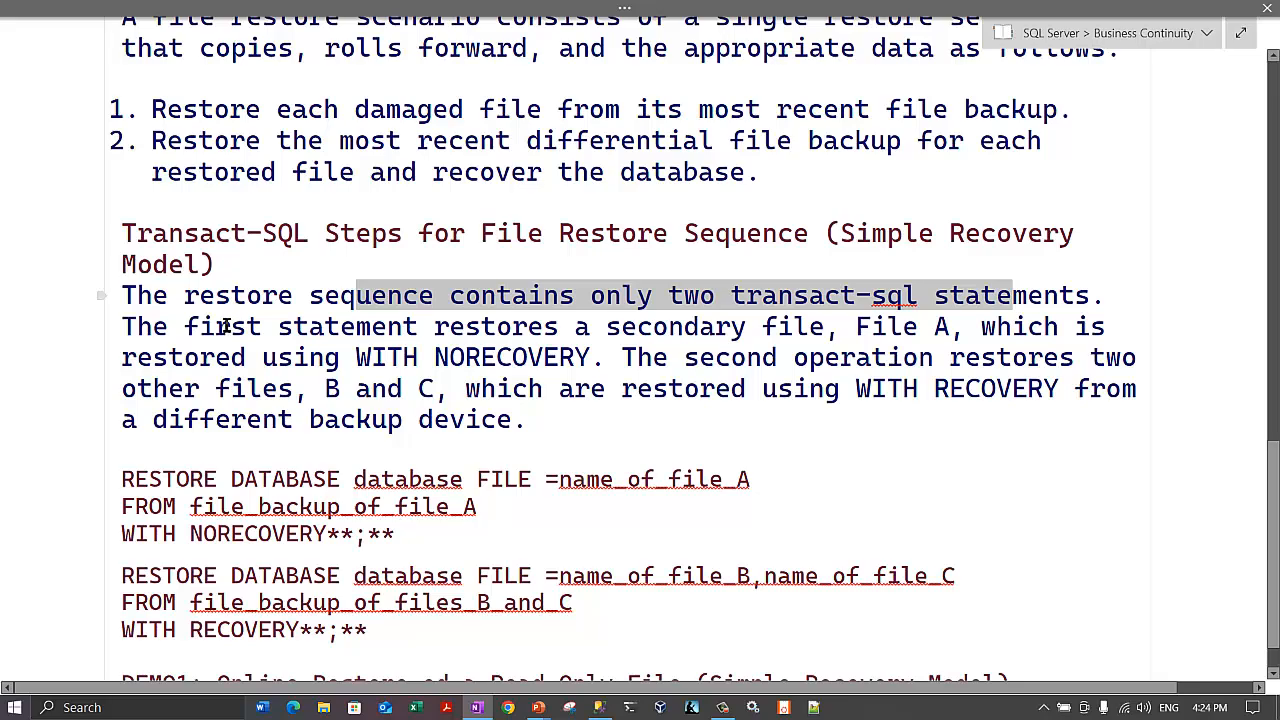
{"action": "left_click_drag", "start_coordinate": [231, 328], "coordinate": [1120, 342]}
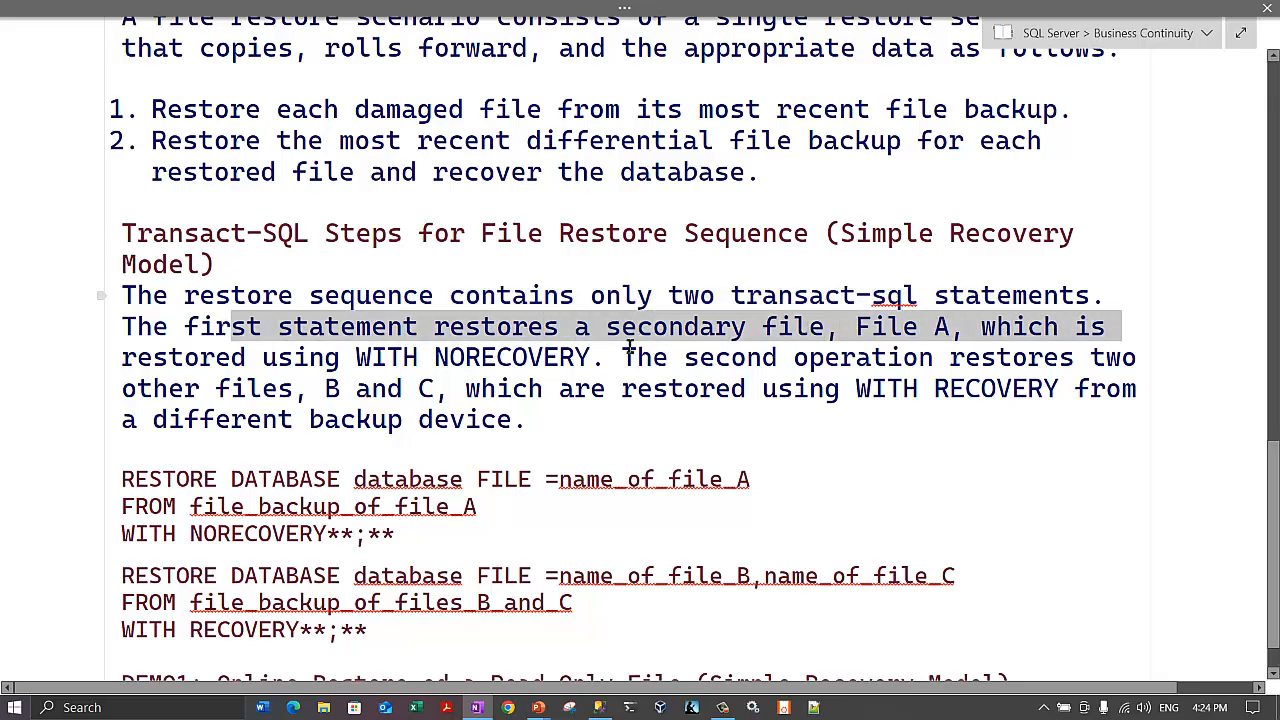
{"action": "left_click_drag", "start_coordinate": [153, 360], "coordinate": [556, 360]}
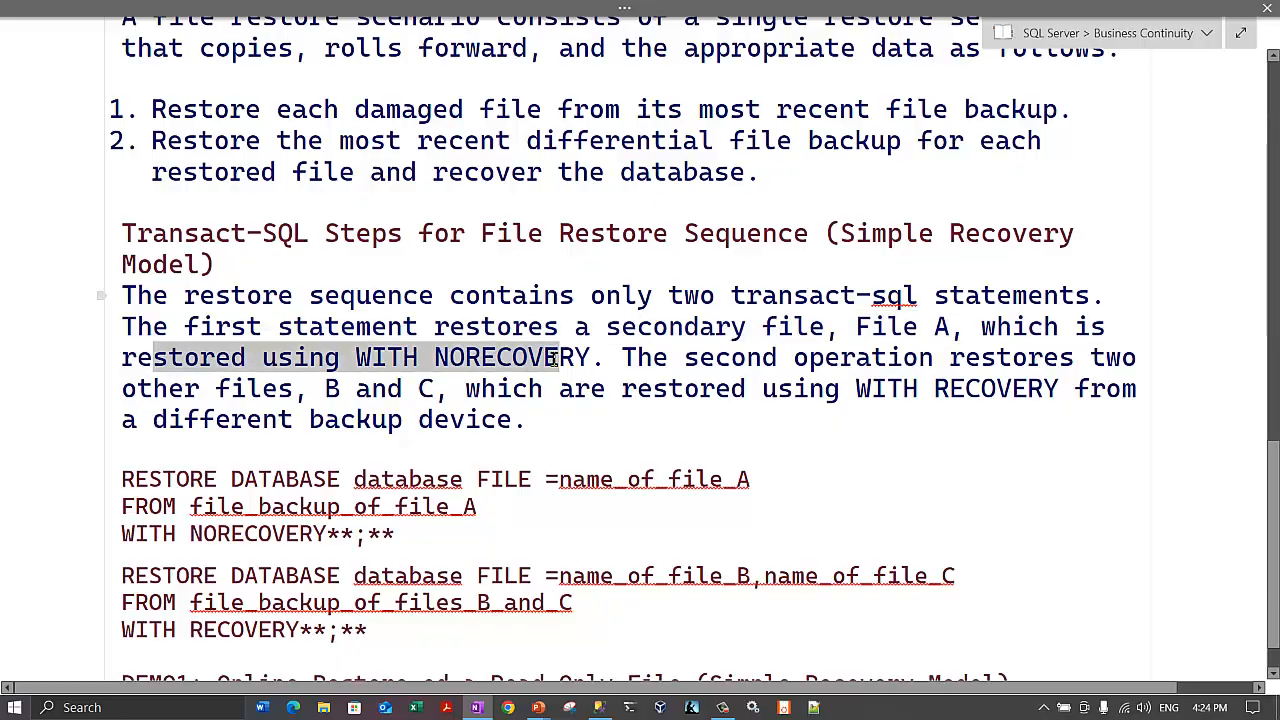
Examine the RESTORE DATABASE statement for file A, highlighting its database, FILE, FROM and NORECOVERY parts.
{"action": "left_click_drag", "start_coordinate": [147, 480], "coordinate": [404, 523]}
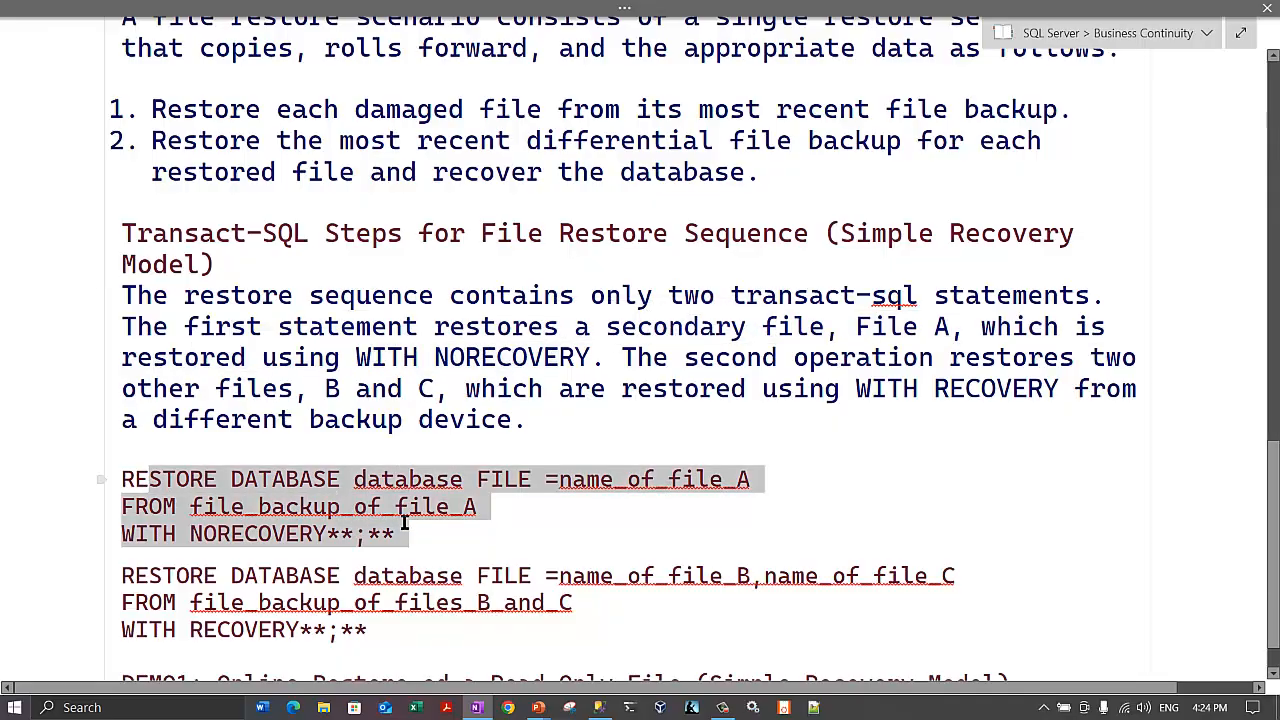
{"action": "double_click", "coordinate": [414, 481]}
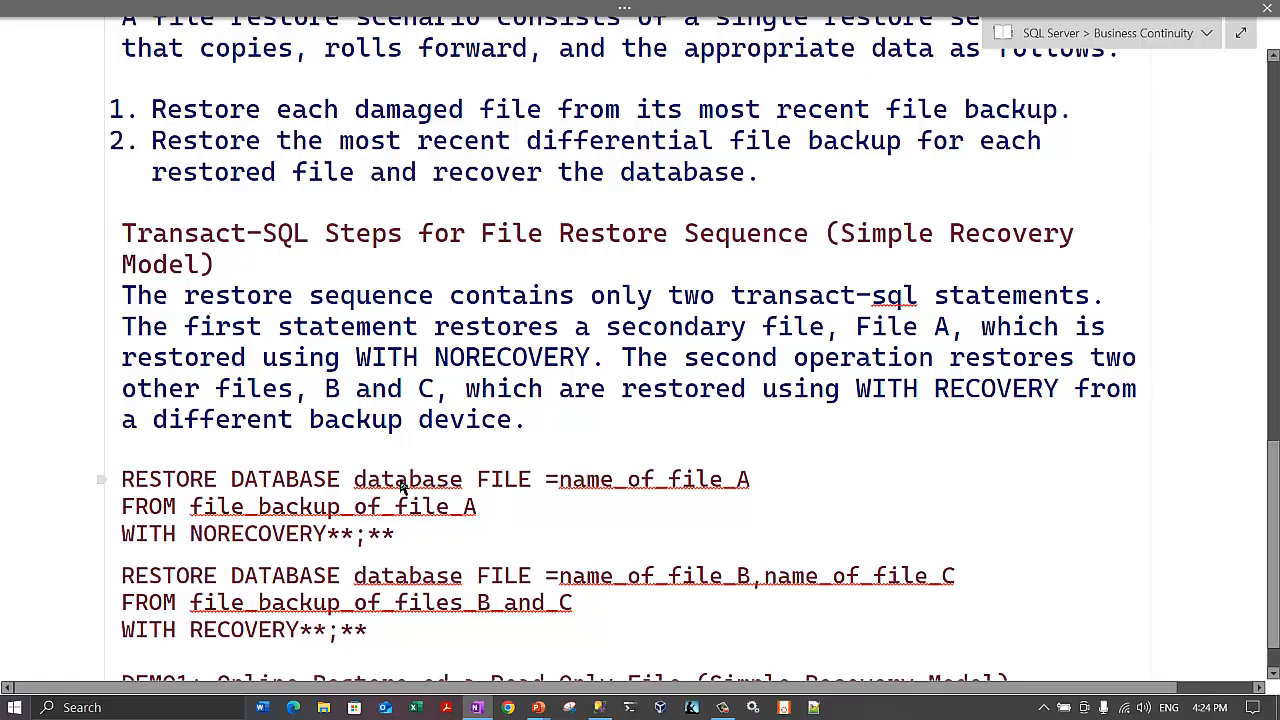
{"action": "double_click", "coordinate": [510, 481]}
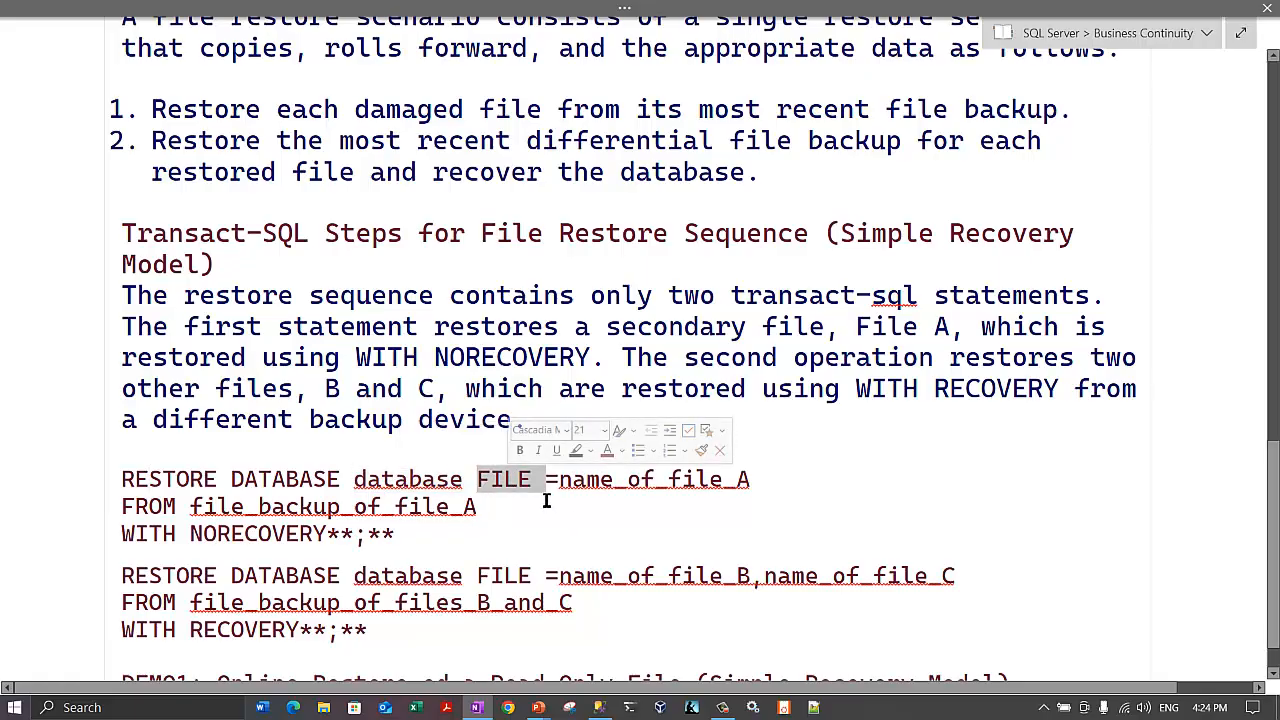
{"action": "left_click", "coordinate": [519, 482]}
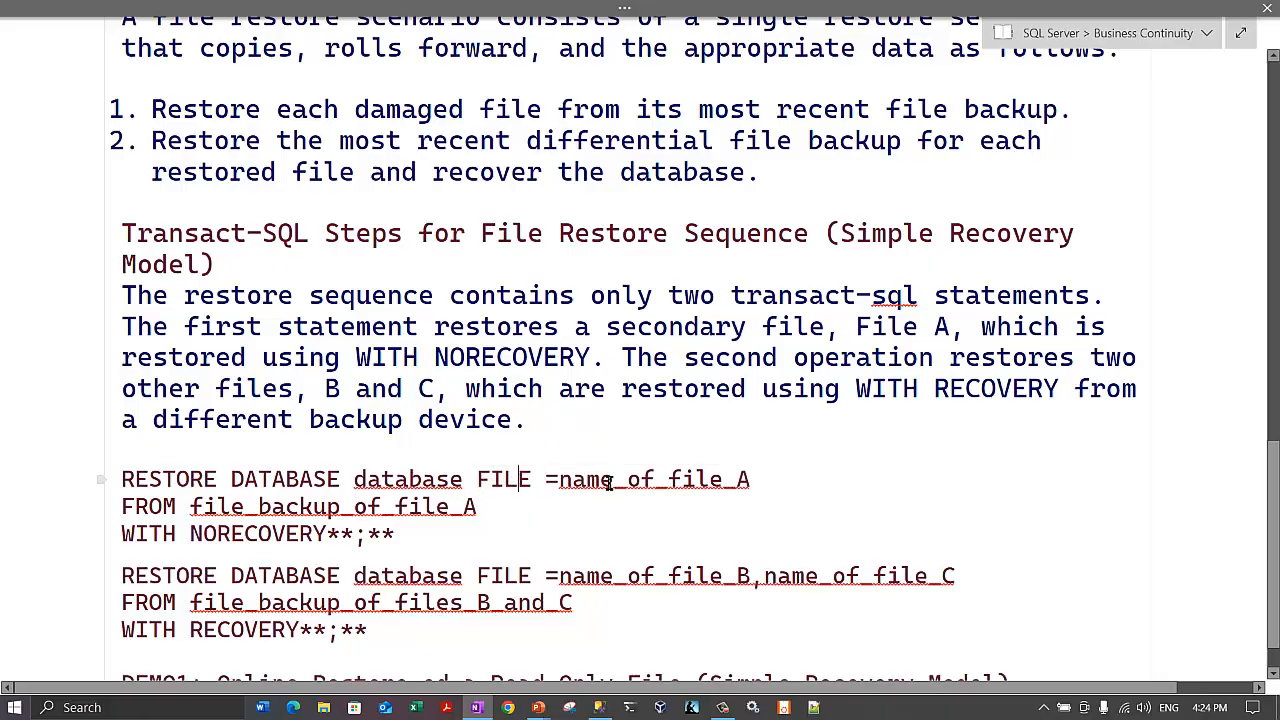
{"action": "left_click_drag", "start_coordinate": [580, 485], "coordinate": [737, 491]}
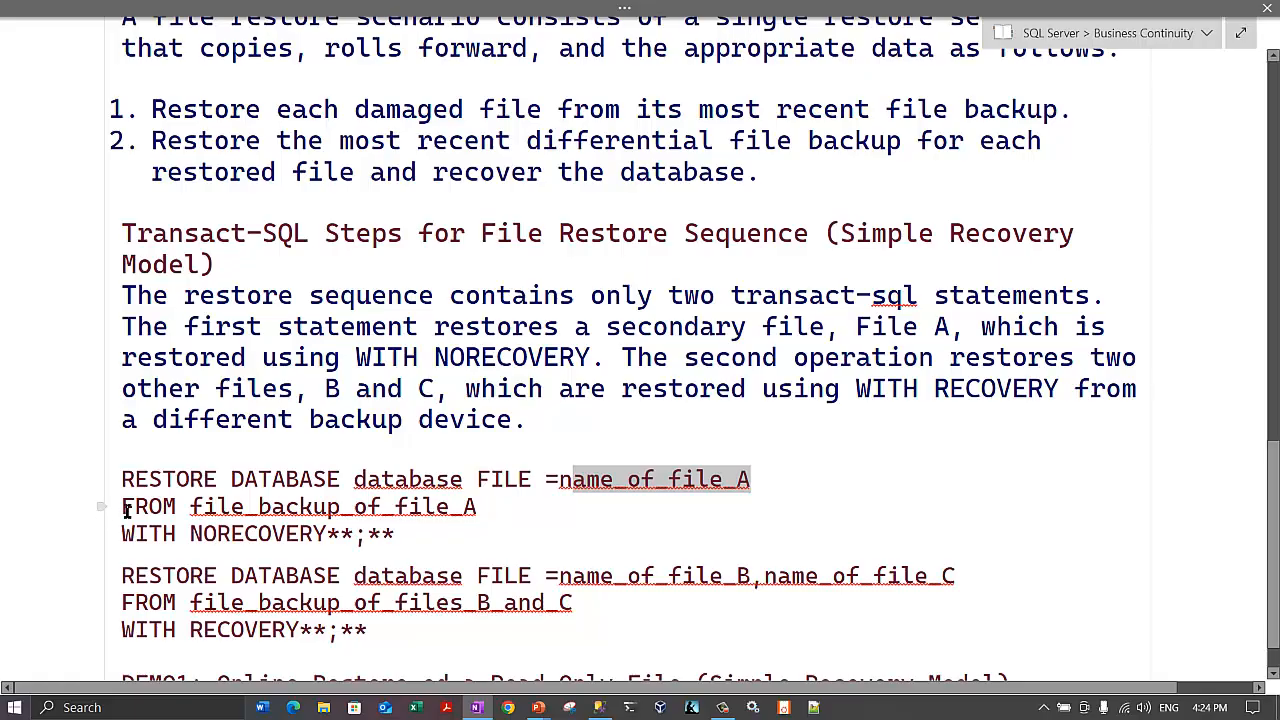
{"action": "left_click", "coordinate": [442, 510]}
{"action": "triple_click", "coordinate": [442, 510]}
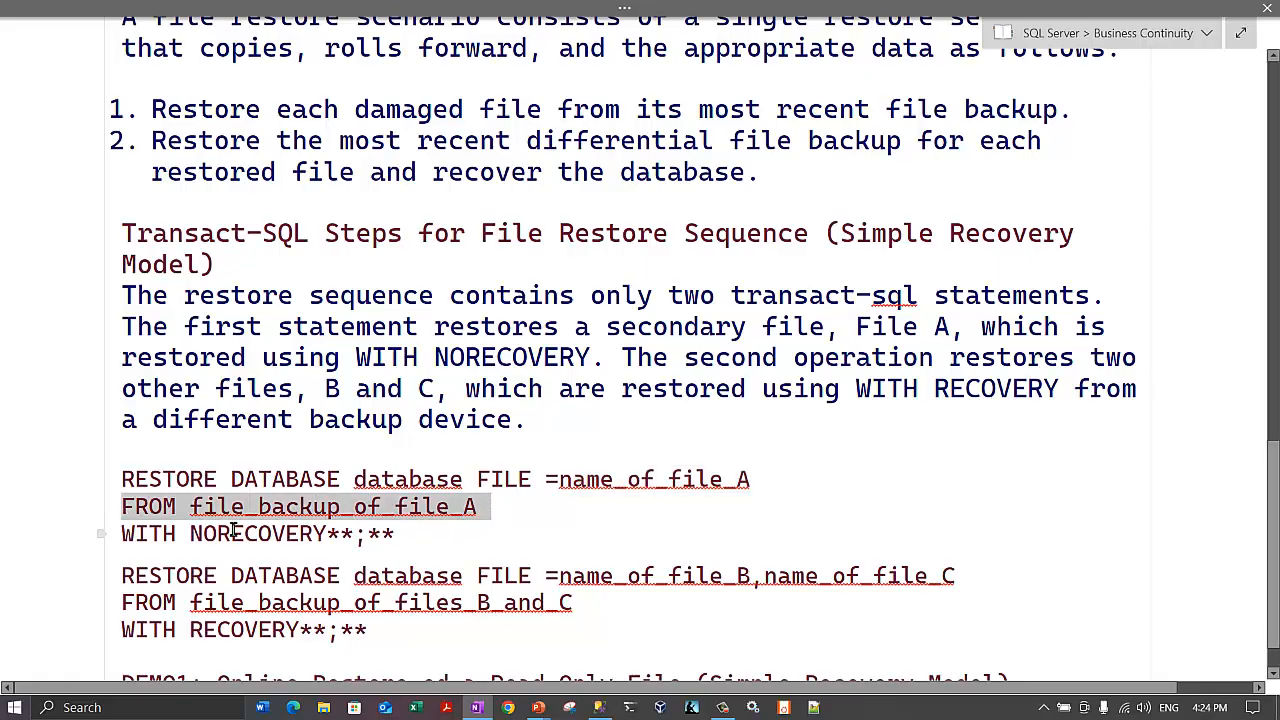
{"action": "left_click_drag", "start_coordinate": [402, 545], "coordinate": [176, 540]}
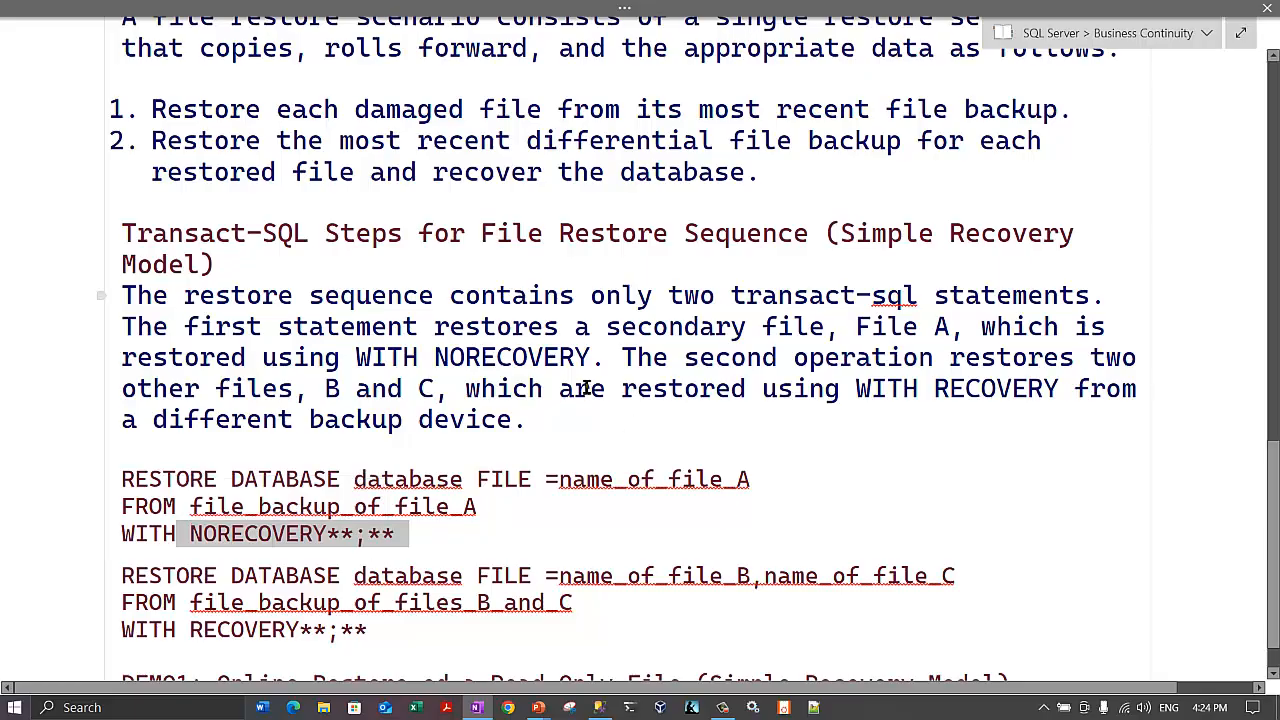
Review the second restore operation for files B and C using WITH RECOVERY, comparing the backup sources in the two RESTORE statements.
{"action": "left_click", "coordinate": [628, 367]}
{"action": "left_click_drag", "start_coordinate": [1033, 388], "coordinate": [1137, 360]}
{"action": "left_click_drag", "start_coordinate": [262, 392], "coordinate": [1052, 392]}
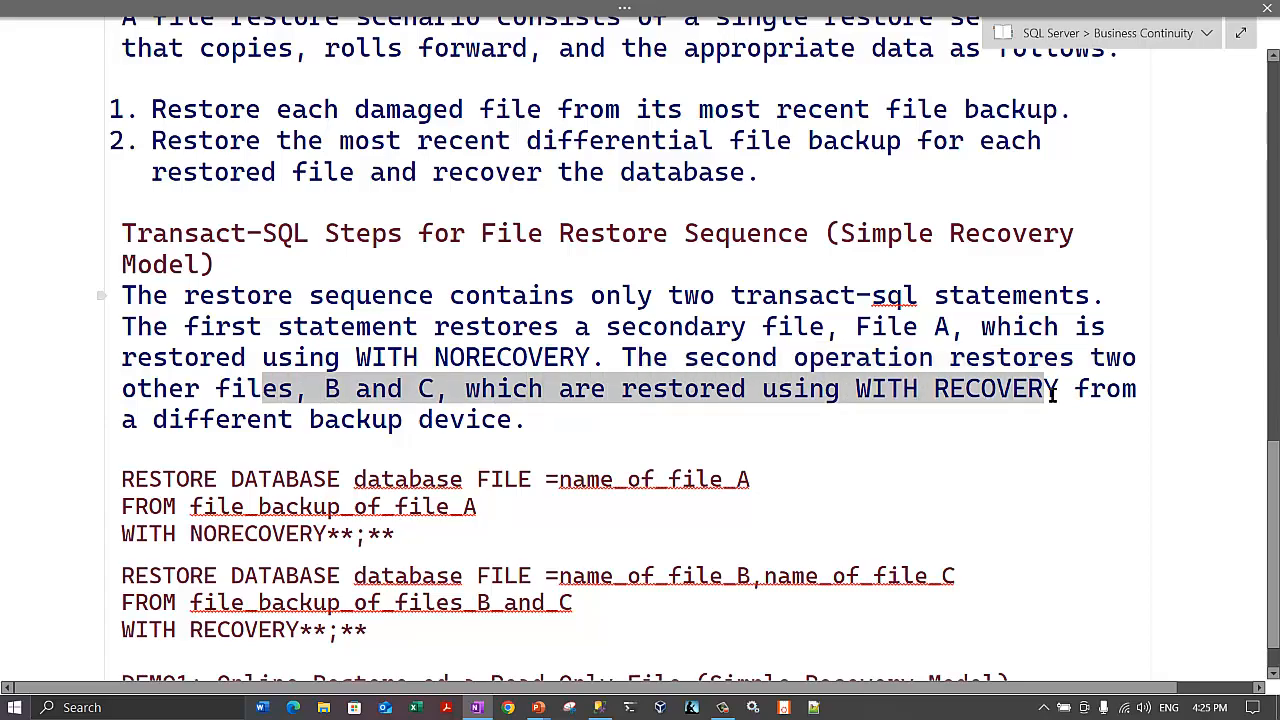
{"action": "left_click_drag", "start_coordinate": [230, 422], "coordinate": [529, 420]}
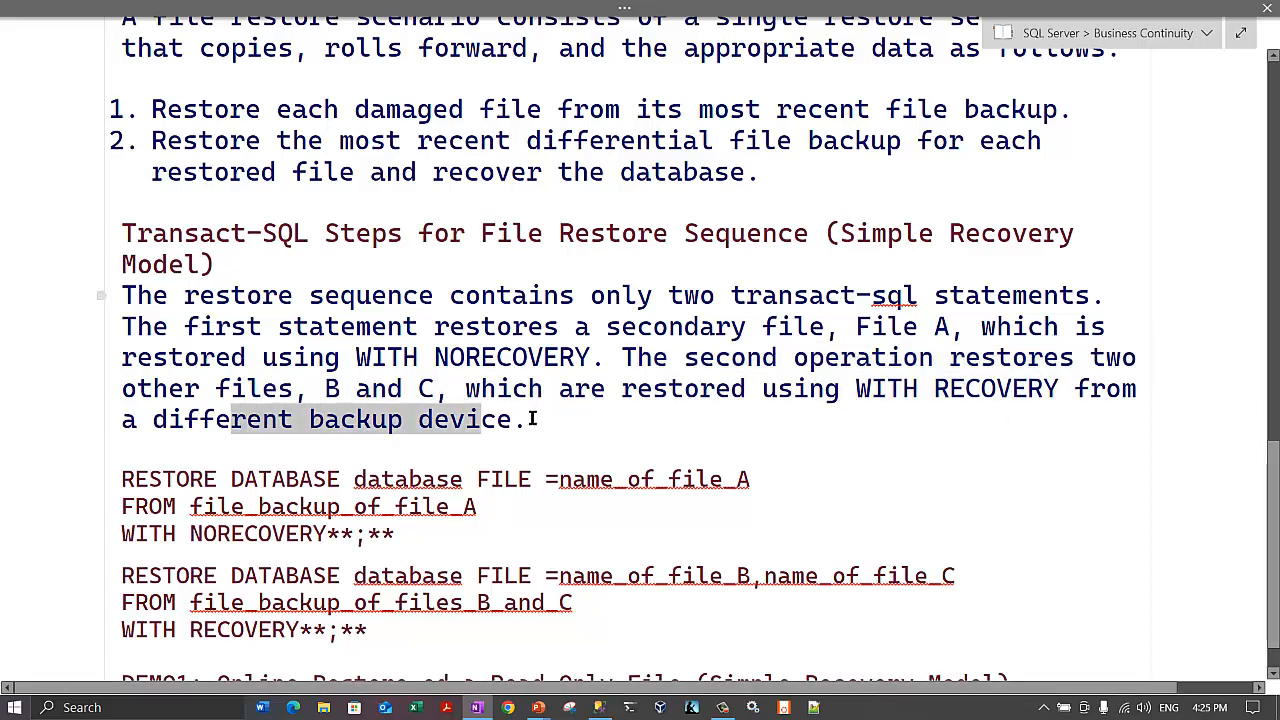
{"action": "scroll", "coordinate": [377, 425], "scroll_direction": "down", "scroll_amount": 1}
{"action": "left_click_drag", "start_coordinate": [256, 450], "coordinate": [447, 452]}
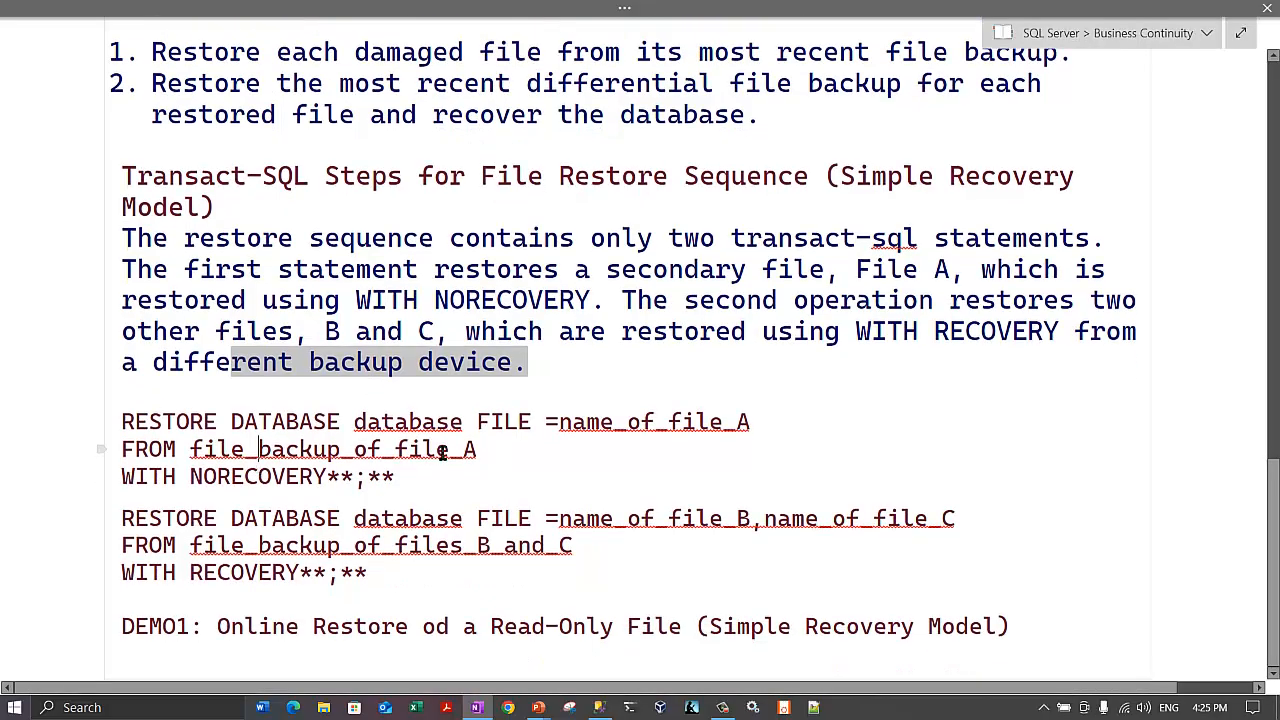
{"action": "left_click_drag", "start_coordinate": [233, 545], "coordinate": [546, 543]}
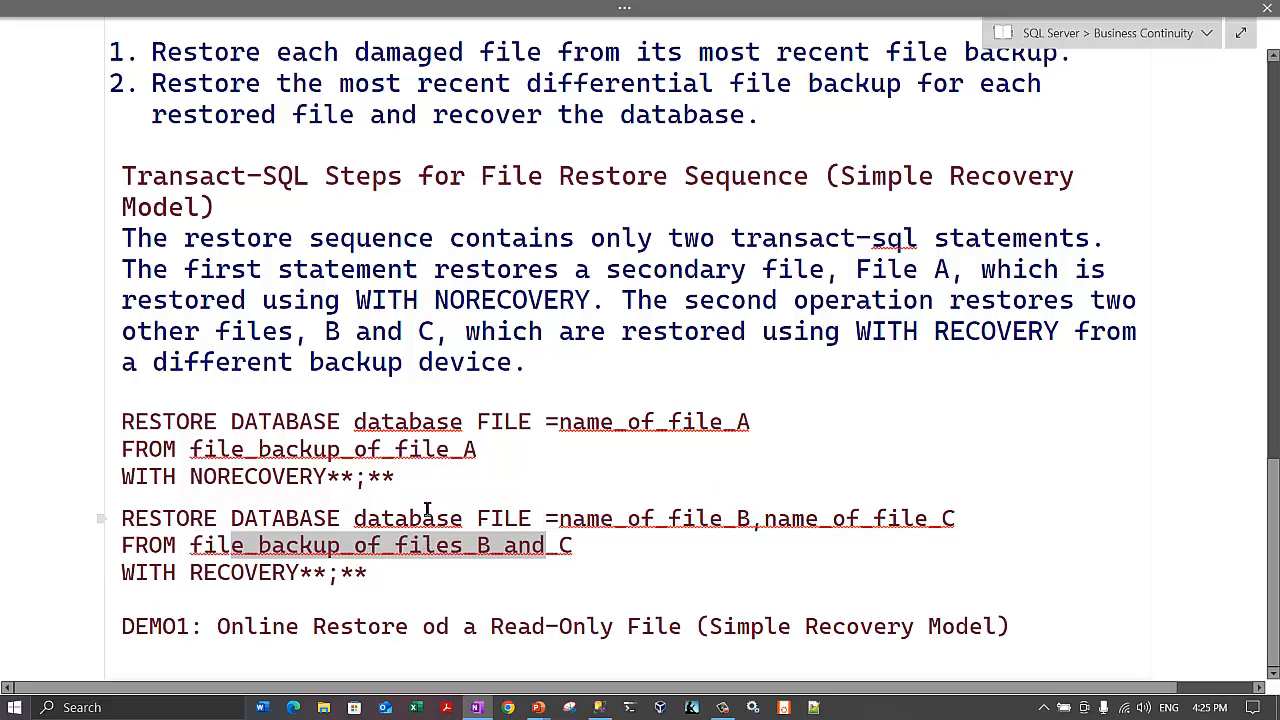
{"action": "left_click", "coordinate": [463, 553]}
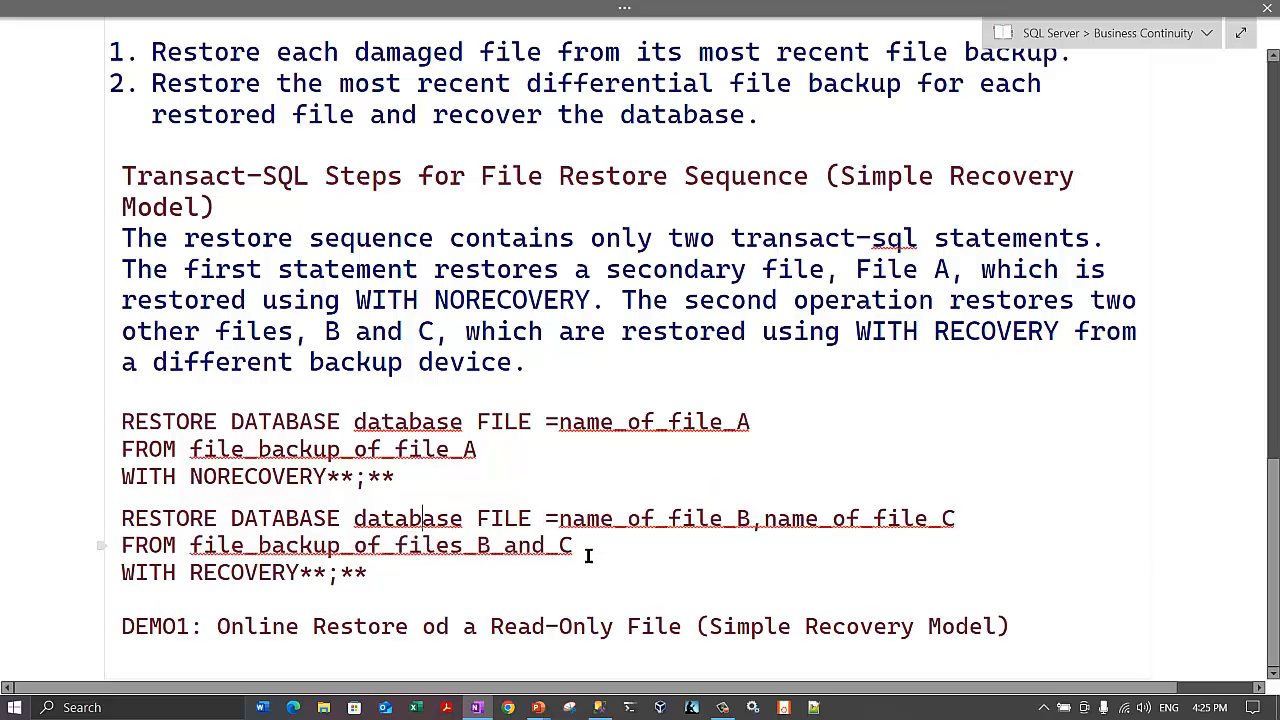
Compare the file names and backup sources in the two RESTORE statements, then highlight the DEMO1 online restore heading.
{"action": "left_click_drag", "start_coordinate": [585, 548], "coordinate": [248, 548]}
{"action": "left_click_drag", "start_coordinate": [652, 520], "coordinate": [928, 520]}
{"action": "left_click_drag", "start_coordinate": [425, 453], "coordinate": [230, 454]}
{"action": "left_click_drag", "start_coordinate": [605, 423], "coordinate": [763, 422]}
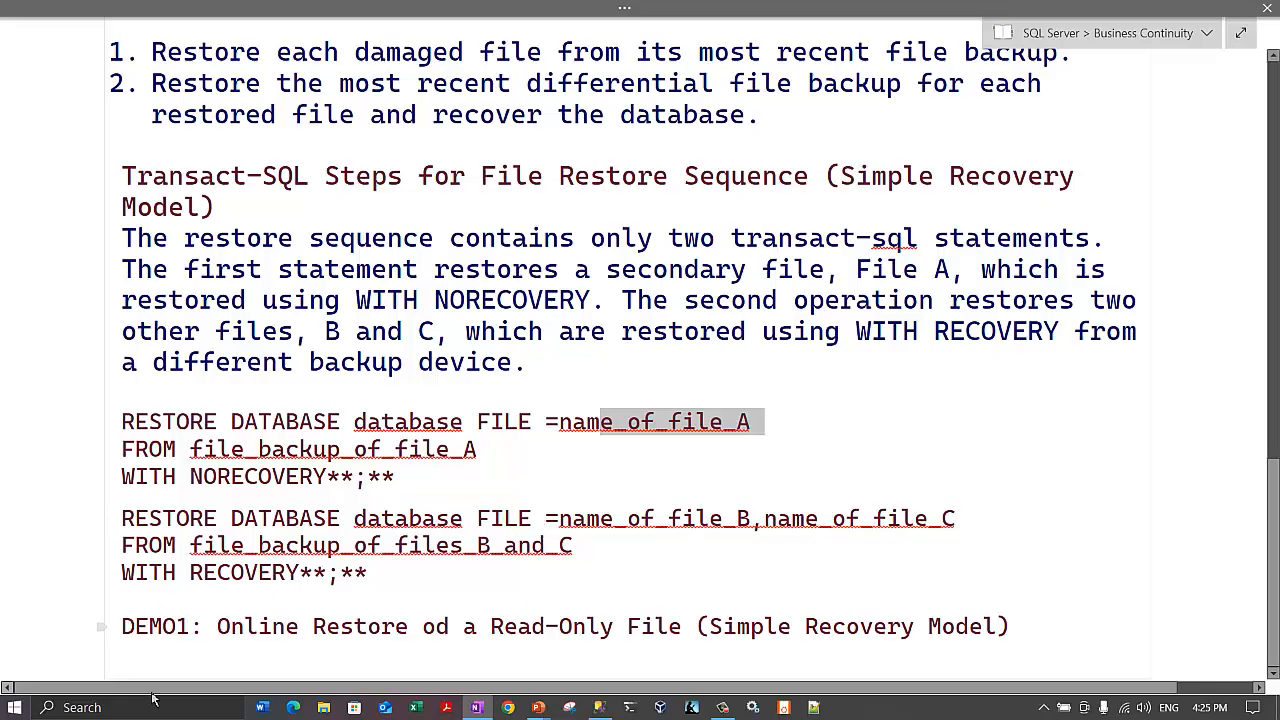
{"action": "left_click_drag", "start_coordinate": [165, 626], "coordinate": [694, 630]}
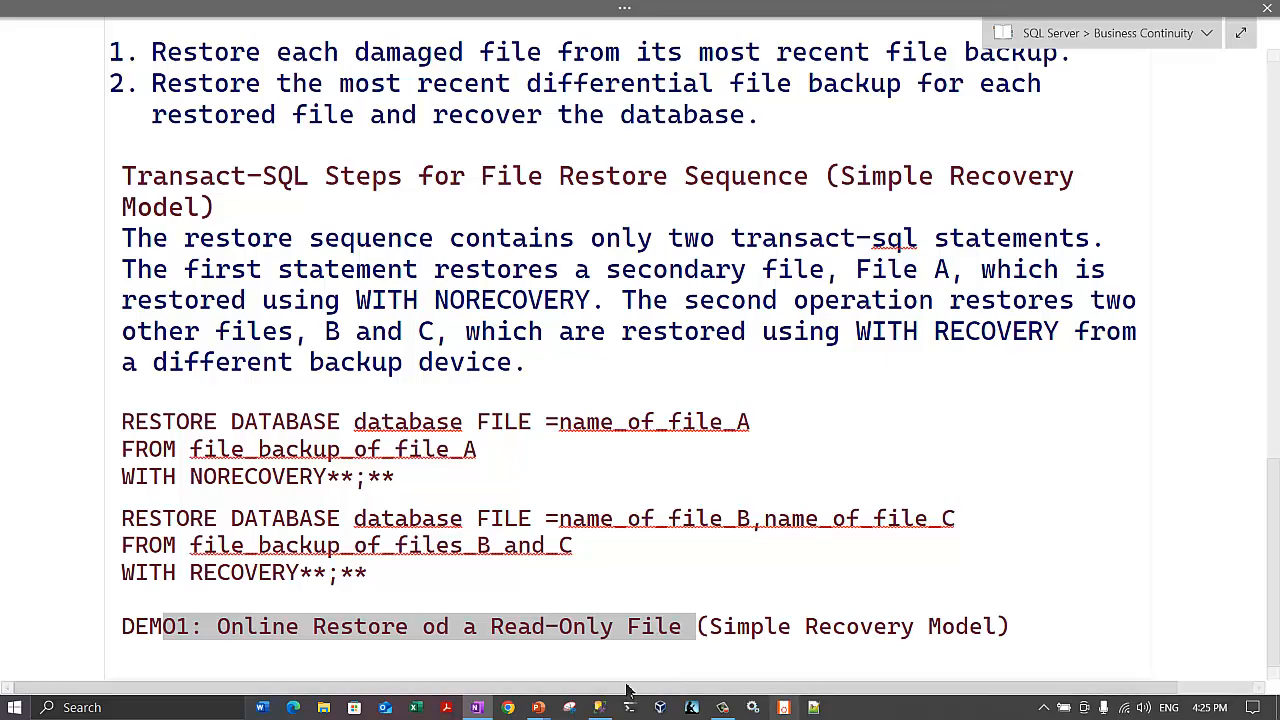
Switch to SQL Server Management Studio and check the recovery model in the AdventureWorks2022 database properties.
{"action": "key", "text": "alt+Tab"}
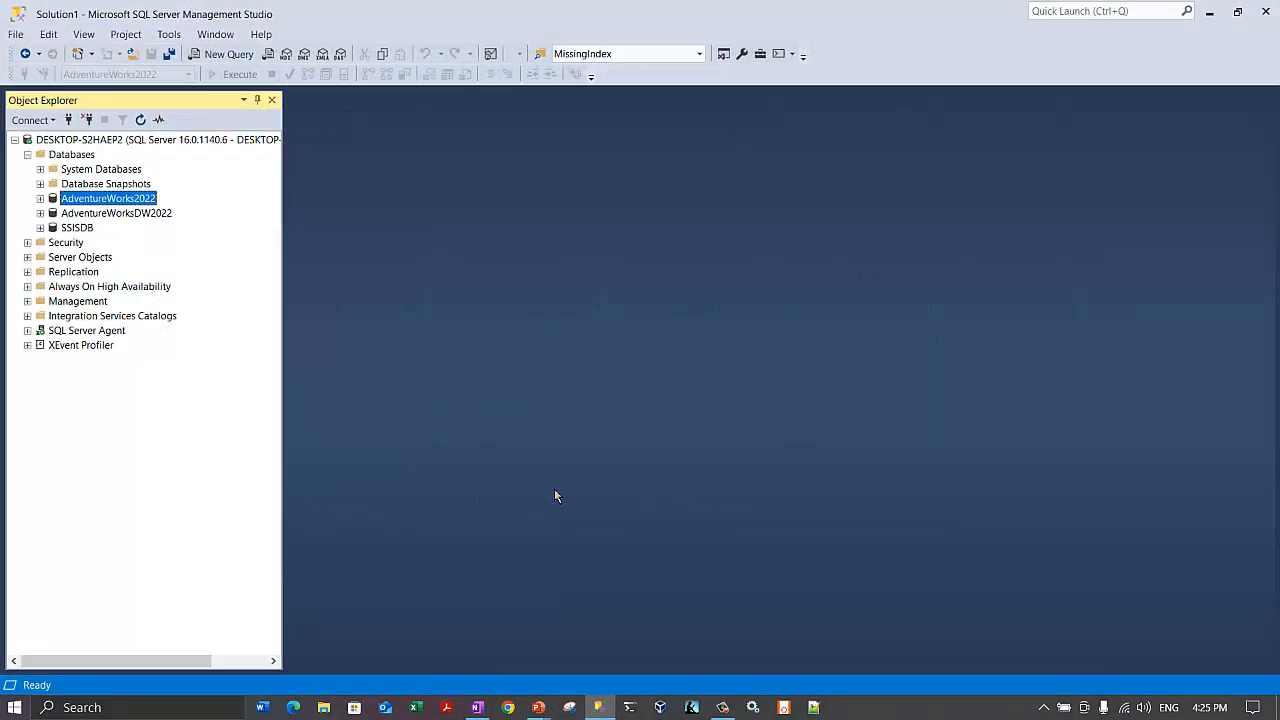
{"action": "right_click", "coordinate": [141, 203]}
{"action": "left_click", "coordinate": [220, 447]}
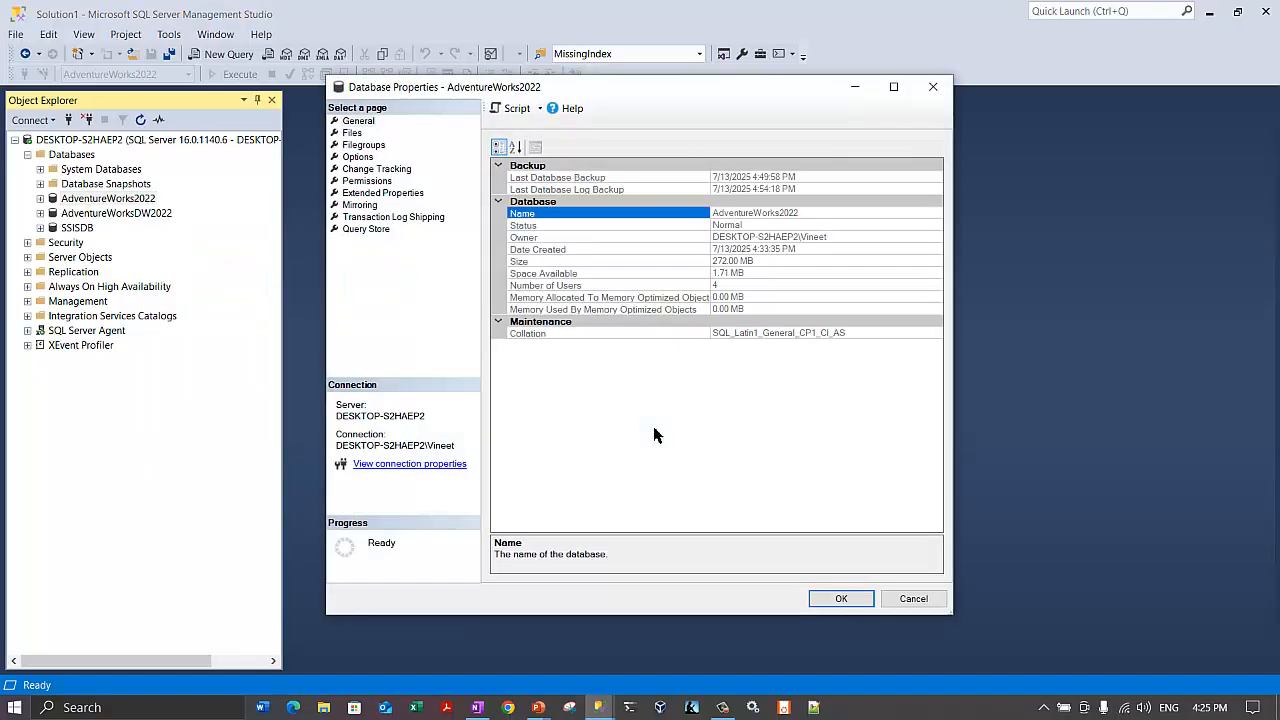
{"action": "left_click", "coordinate": [360, 157]}
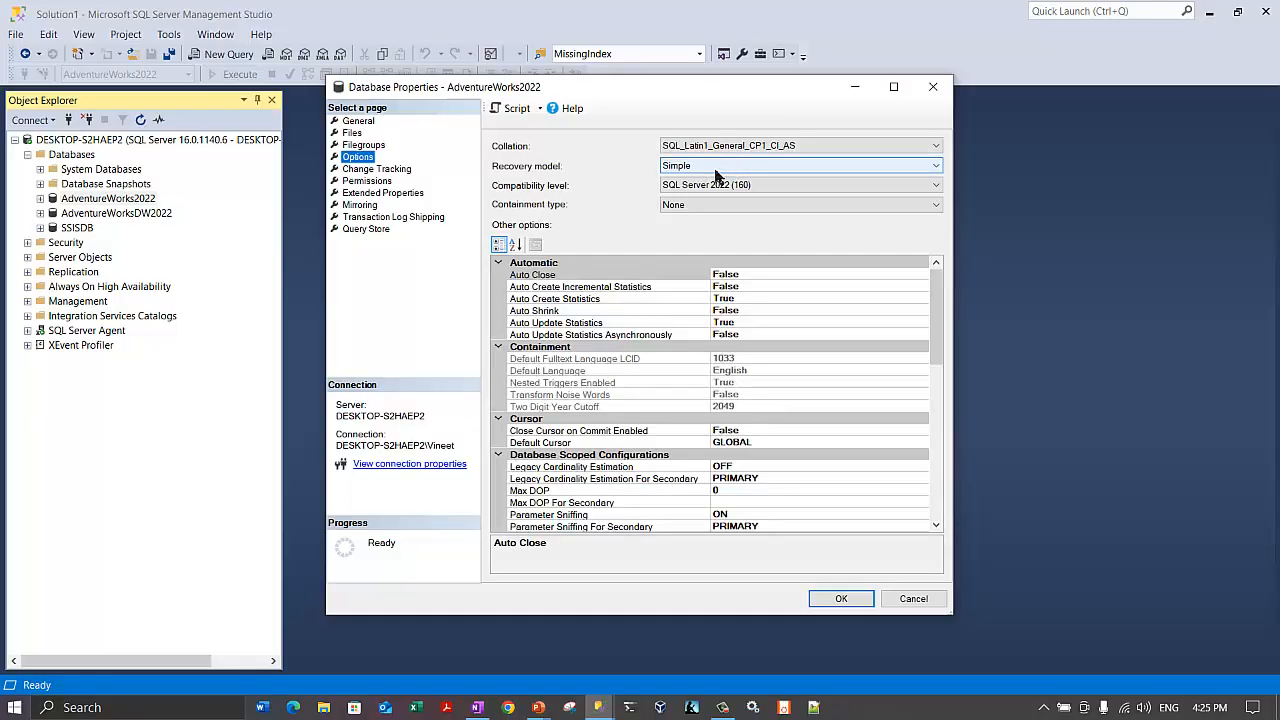
{"action": "left_click", "coordinate": [841, 598]}
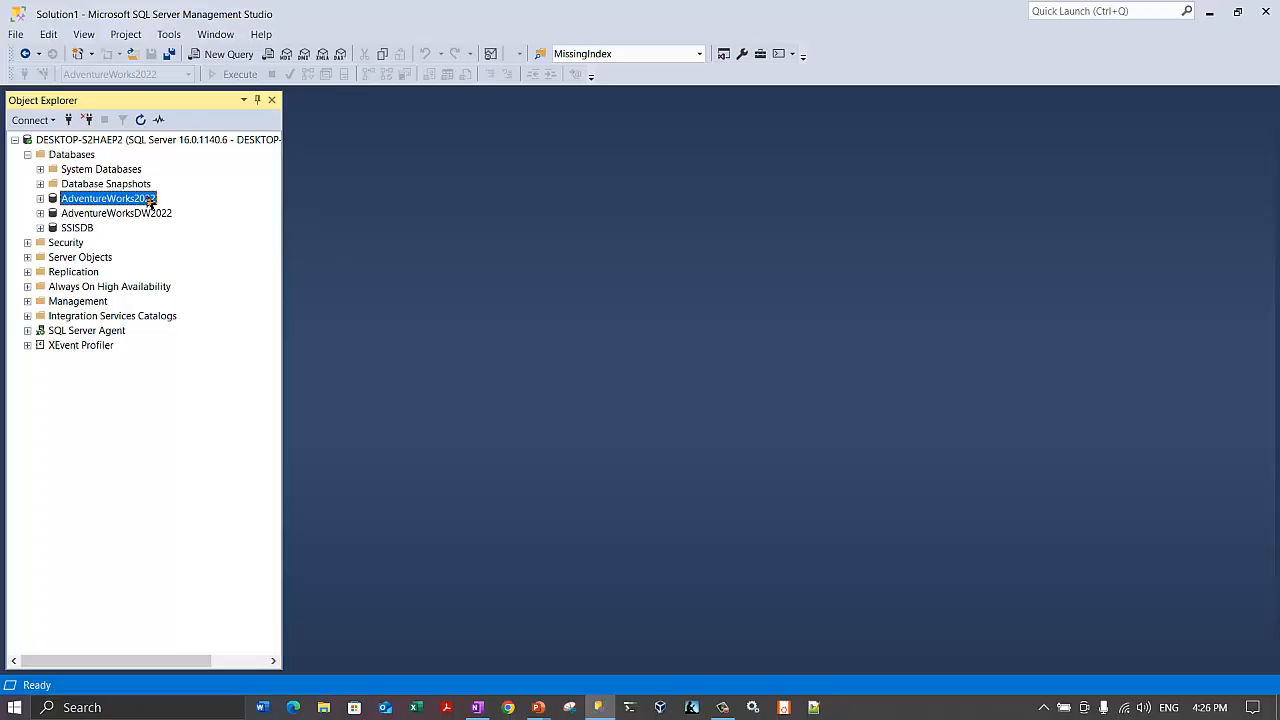
Add a rows filegroup named TESTFILEGROUP to the AdventureWorks2022 database and save the properties.
{"action": "right_click", "coordinate": [149, 201]}
{"action": "mouse_move", "coordinate": [230, 282]}
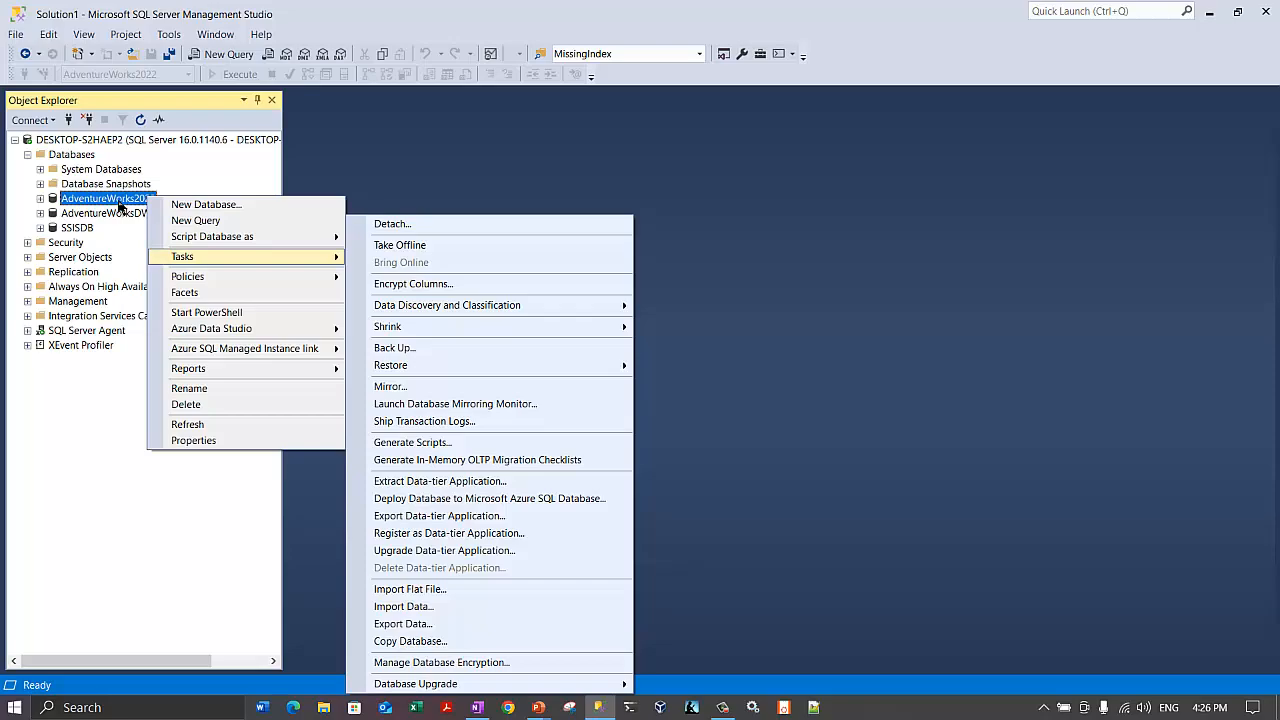
{"action": "left_click", "coordinate": [193, 440]}
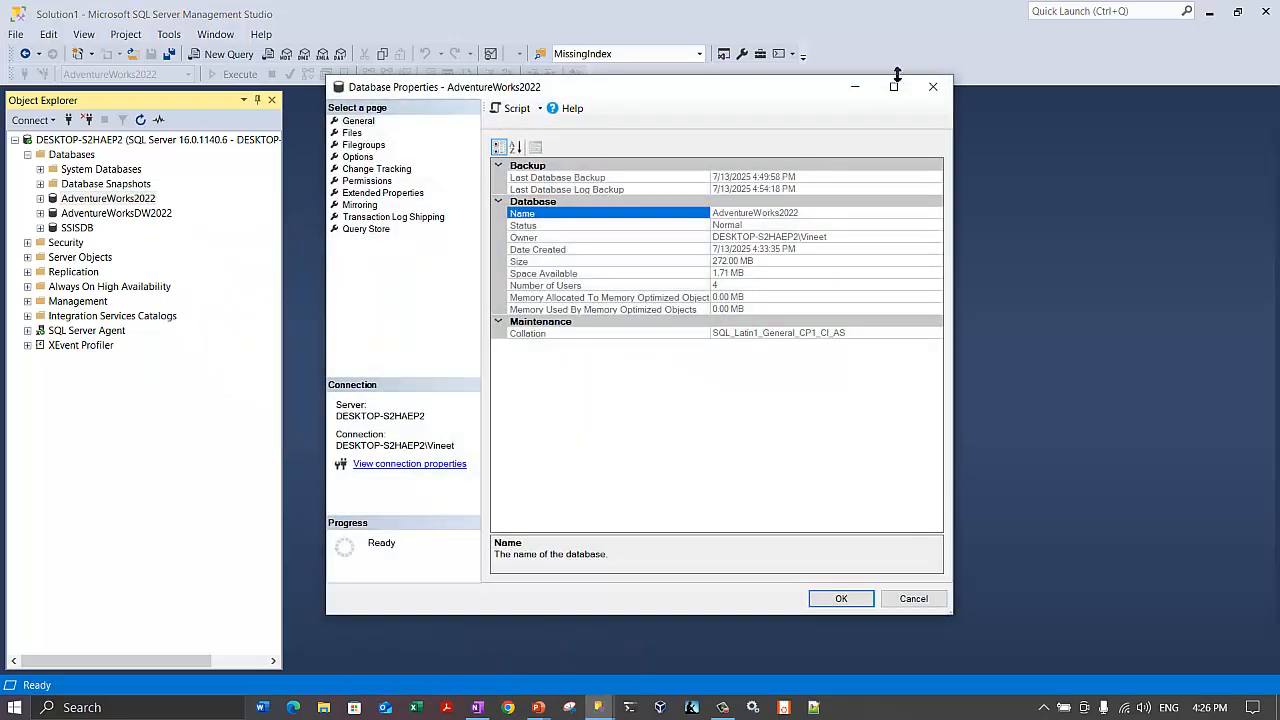
{"action": "left_click", "coordinate": [893, 87]}
{"action": "left_click", "coordinate": [37, 65]}
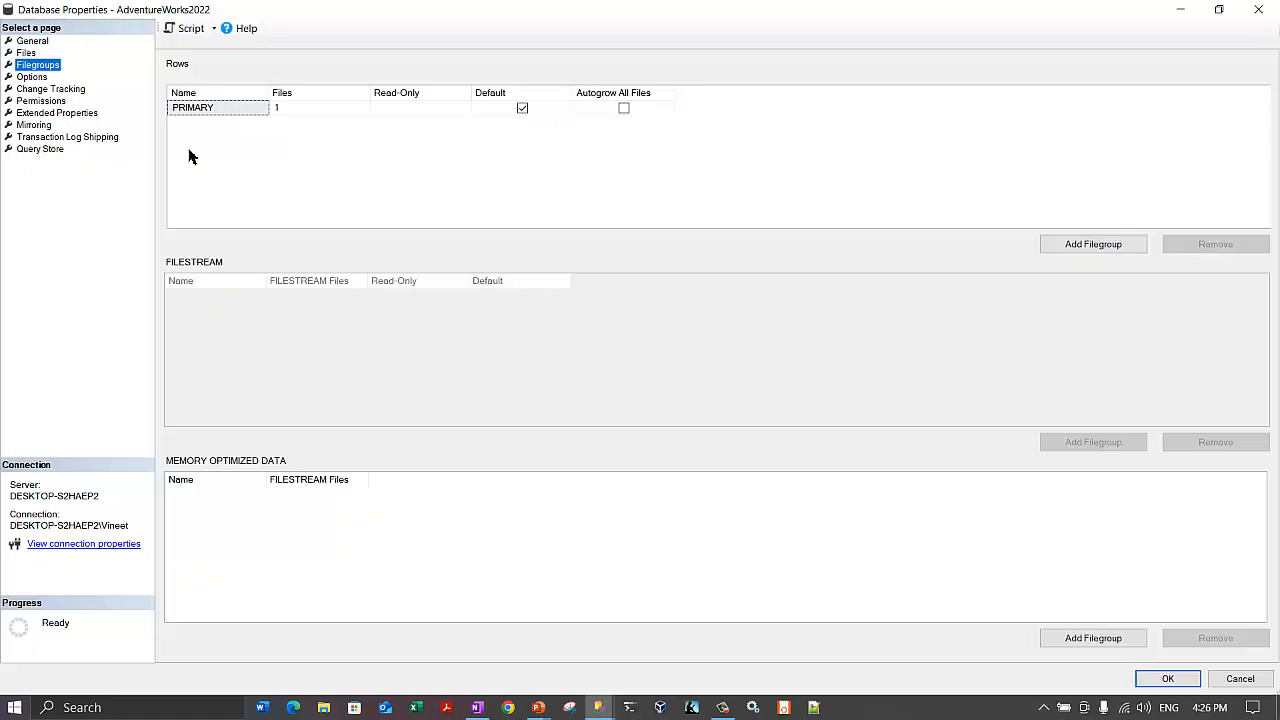
{"action": "left_click", "coordinate": [1071, 246]}
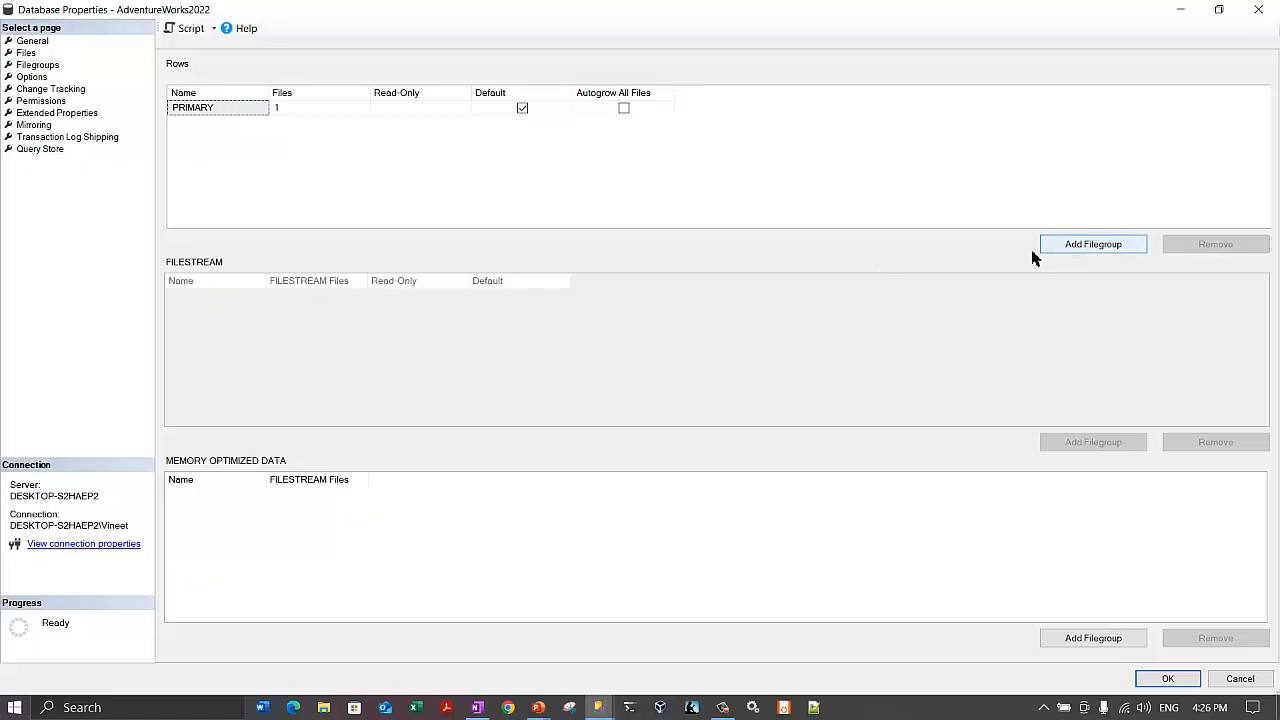
{"action": "left_click", "coordinate": [230, 124]}
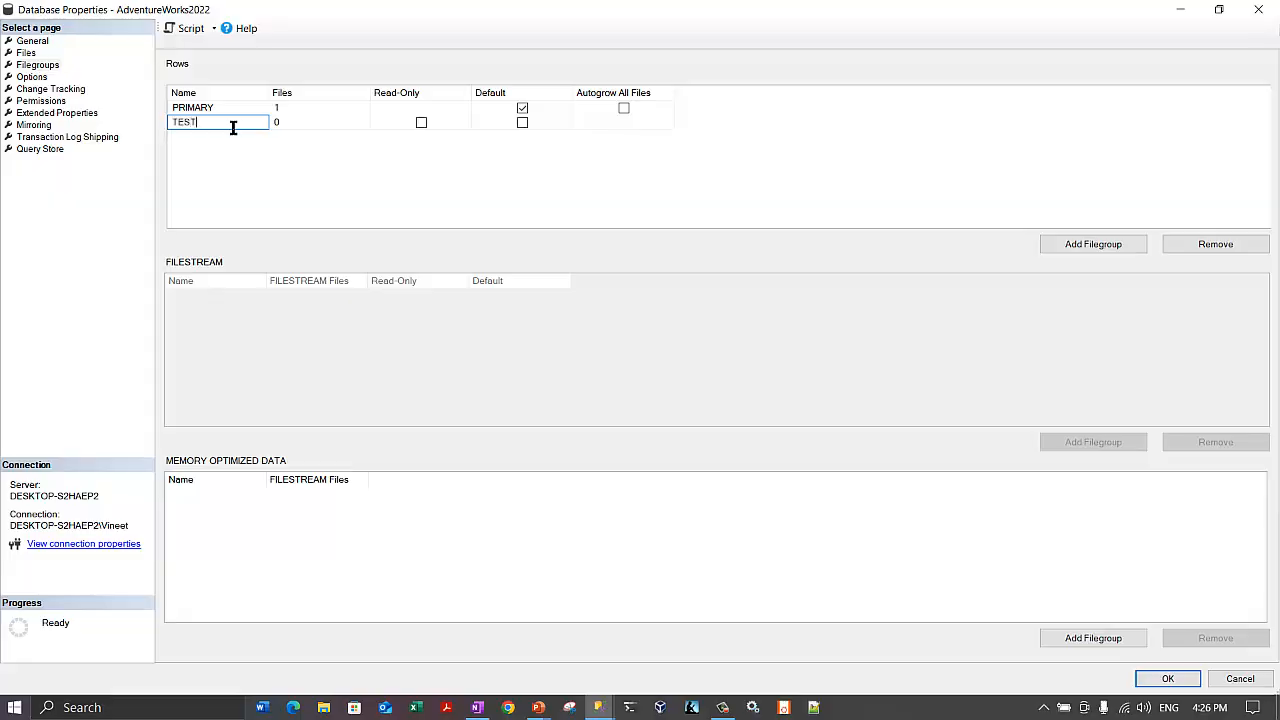
{"action": "type", "text": "TESTFILEGROUP"}
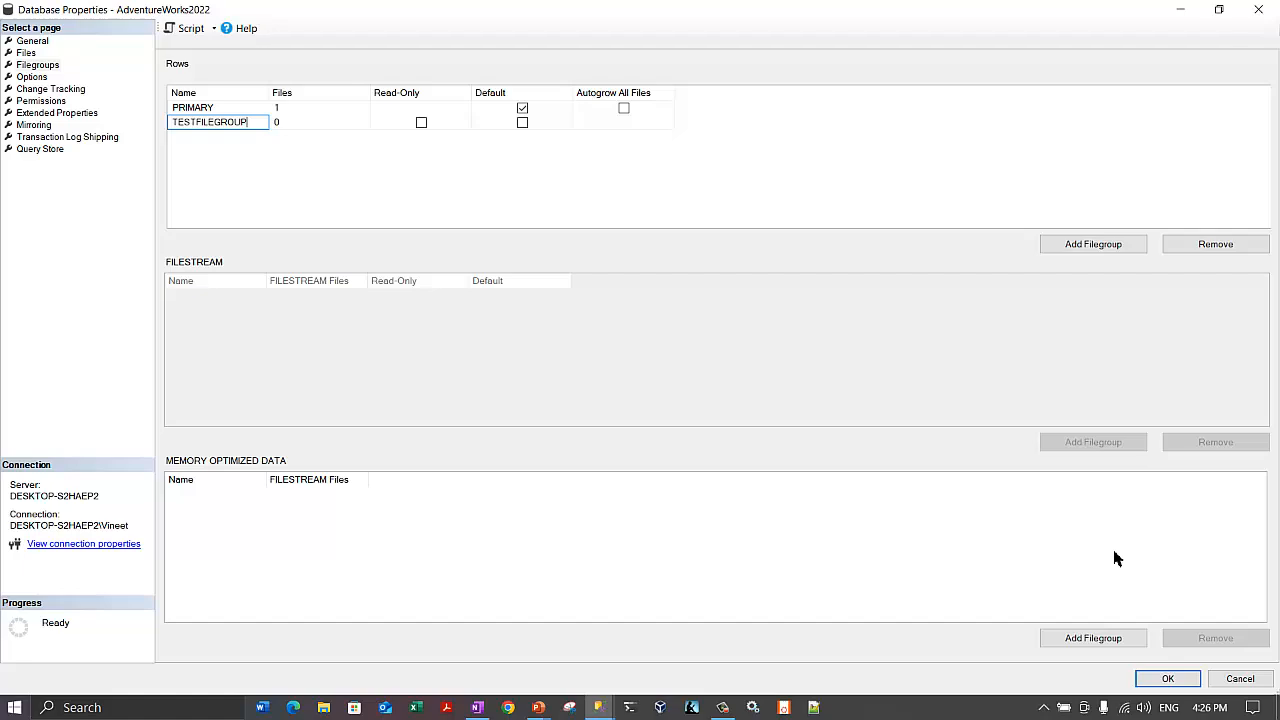
{"action": "left_click", "coordinate": [1166, 679]}
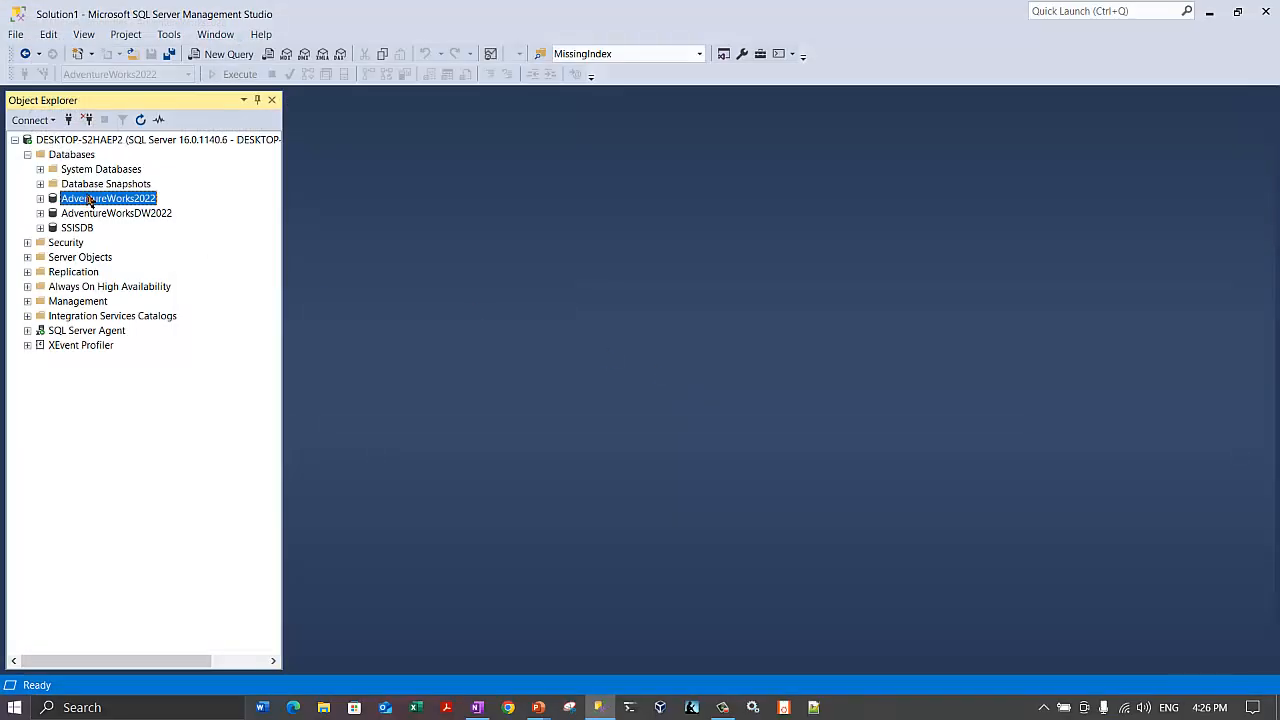
Add a new database file with the logical name TestFile in the AdventureWorks2022 database properties.
{"action": "right_click", "coordinate": [89, 197]}
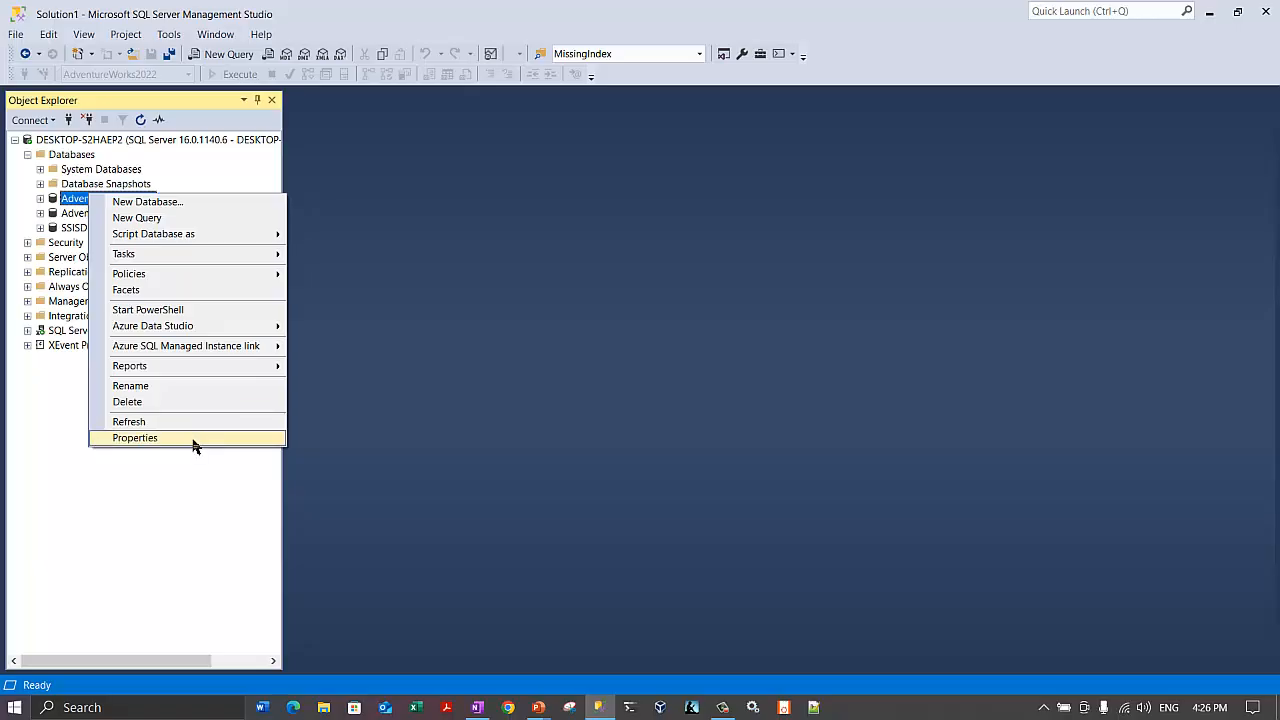
{"action": "left_click", "coordinate": [193, 438]}
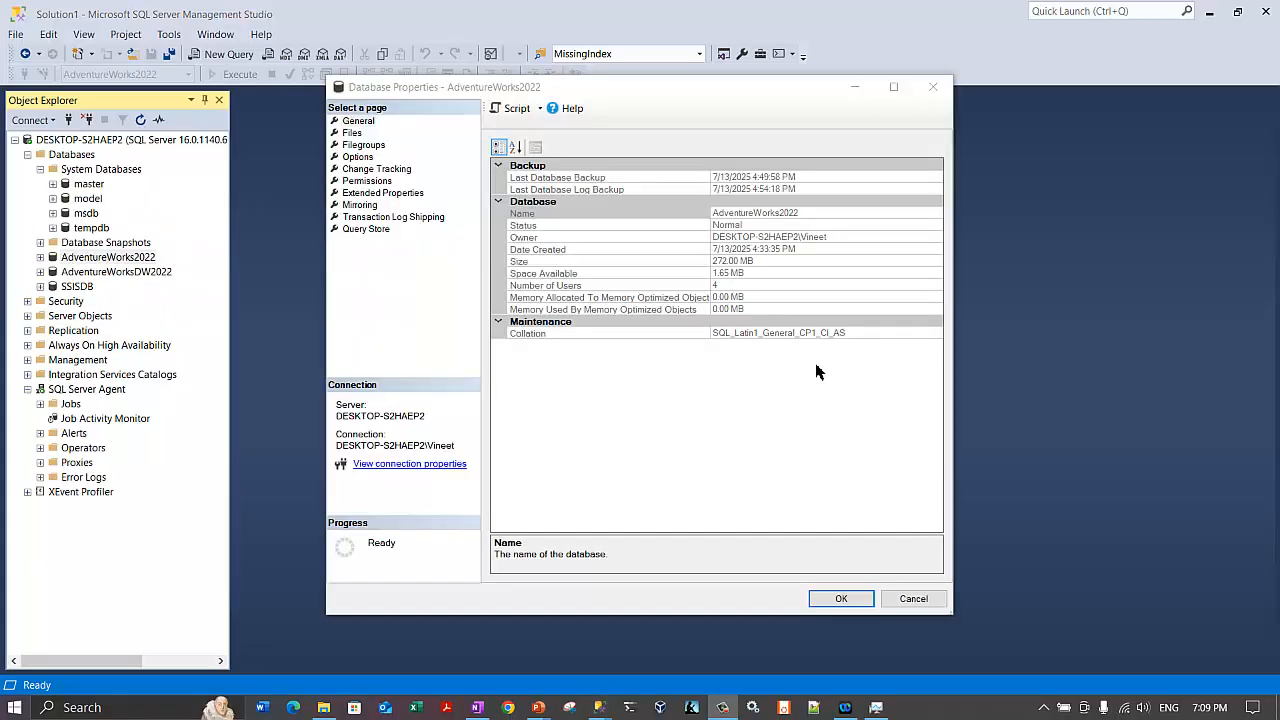
{"action": "left_click", "coordinate": [595, 95]}
{"action": "double_click", "coordinate": [595, 95]}
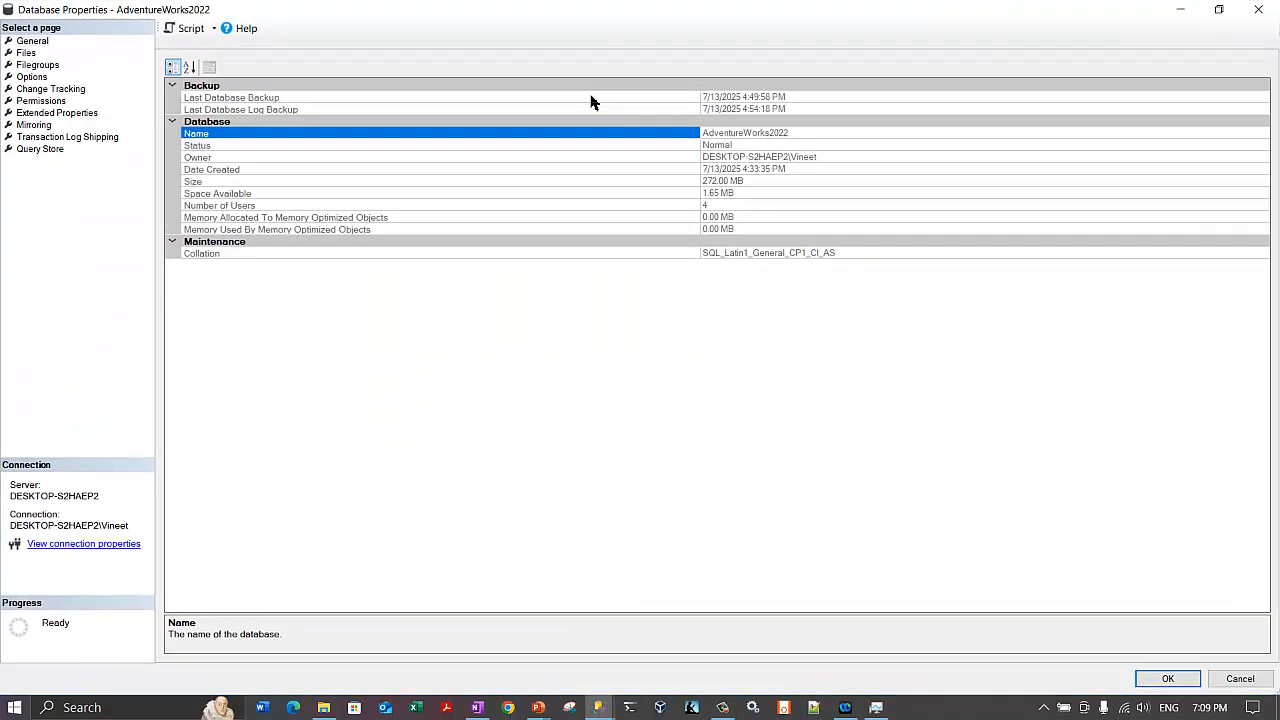
{"action": "left_click", "coordinate": [17, 56]}
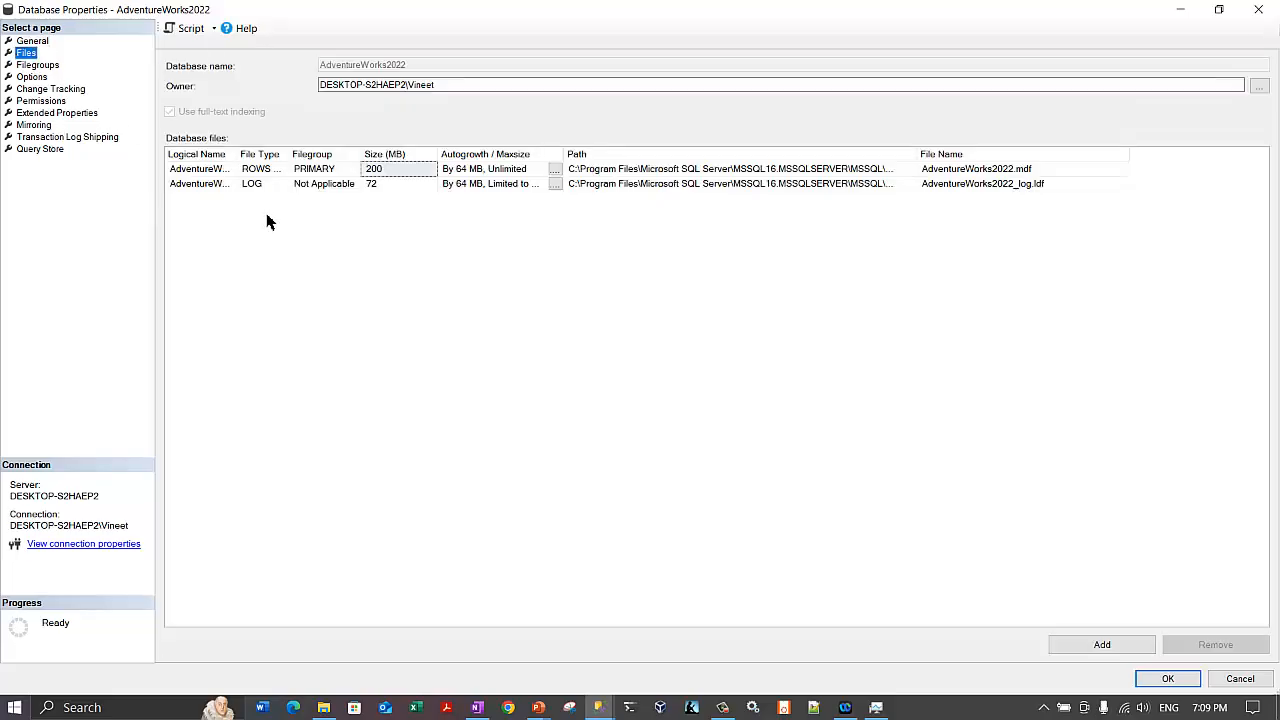
{"action": "left_click", "coordinate": [1102, 648]}
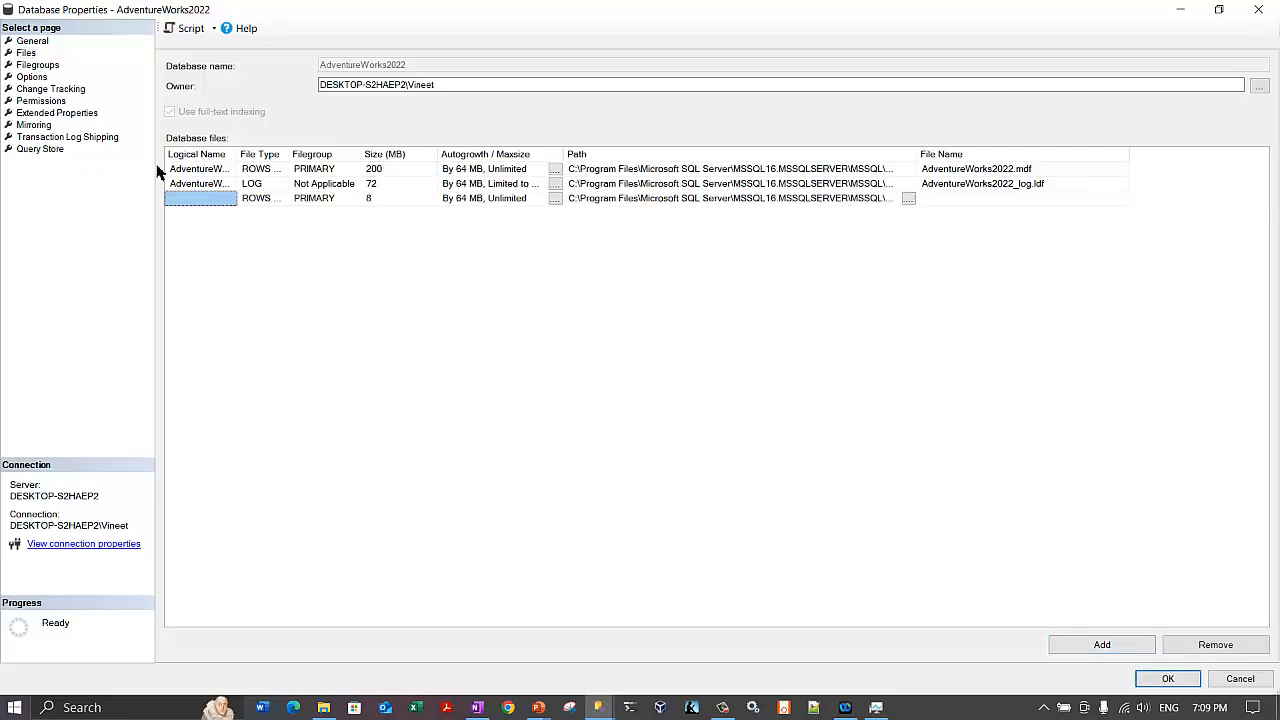
{"action": "left_click", "coordinate": [191, 199]}
{"action": "left_click_drag", "start_coordinate": [237, 154], "coordinate": [372, 155]}
{"action": "type", "text": "TestFile"}
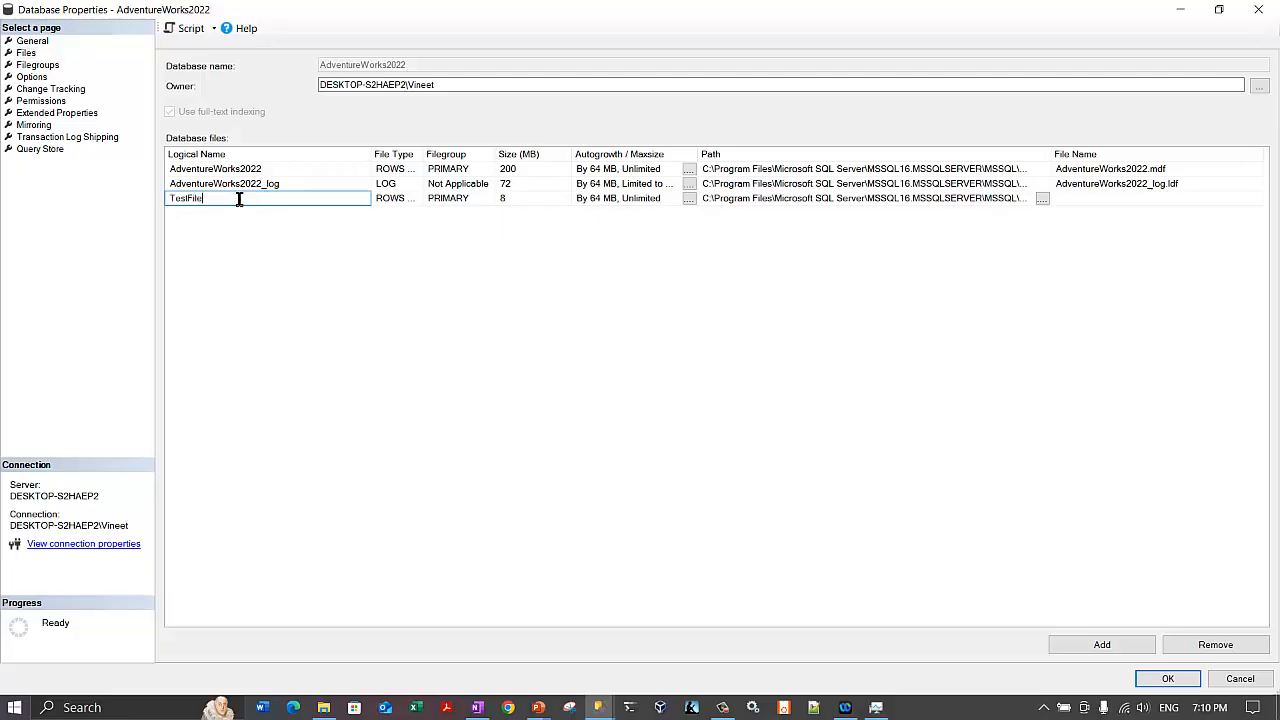
{"action": "key", "text": "Return"}
Assign TestFile to the TESTFILEGROUP filegroup, set its file name to TestFile.ndf, and save the database properties.
{"action": "left_click", "coordinate": [485, 199]}
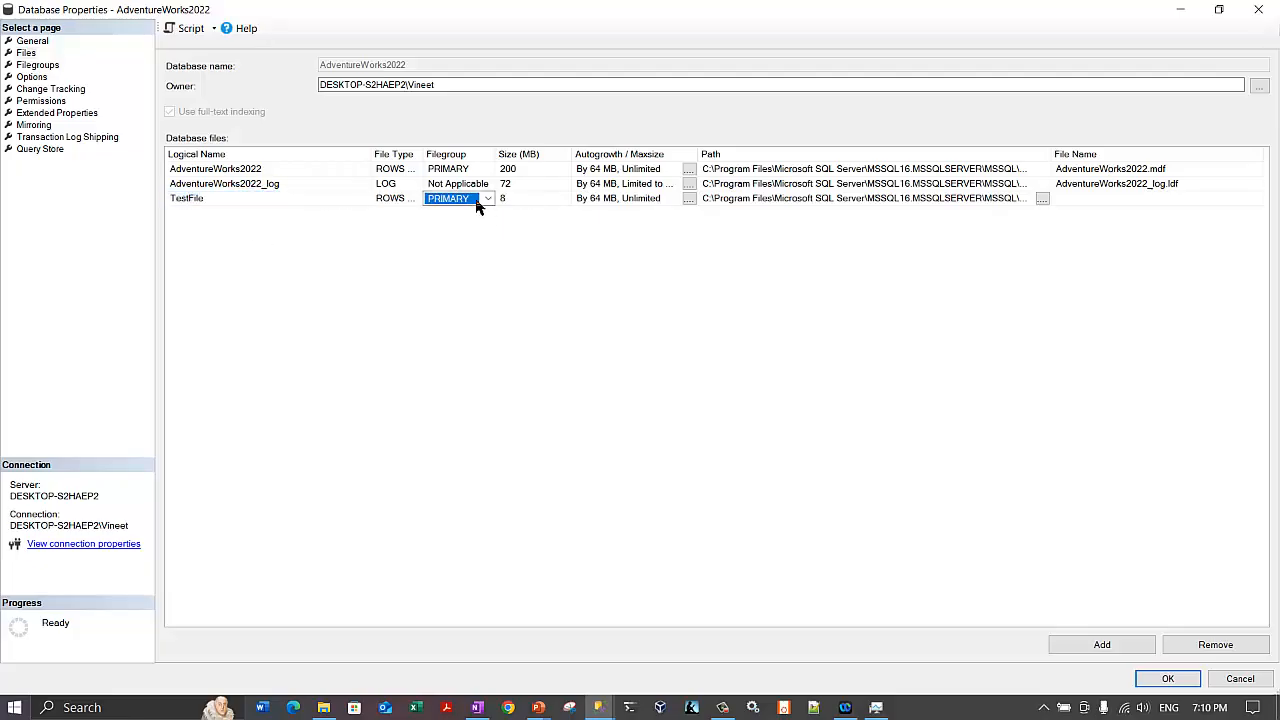
{"action": "left_click", "coordinate": [488, 200]}
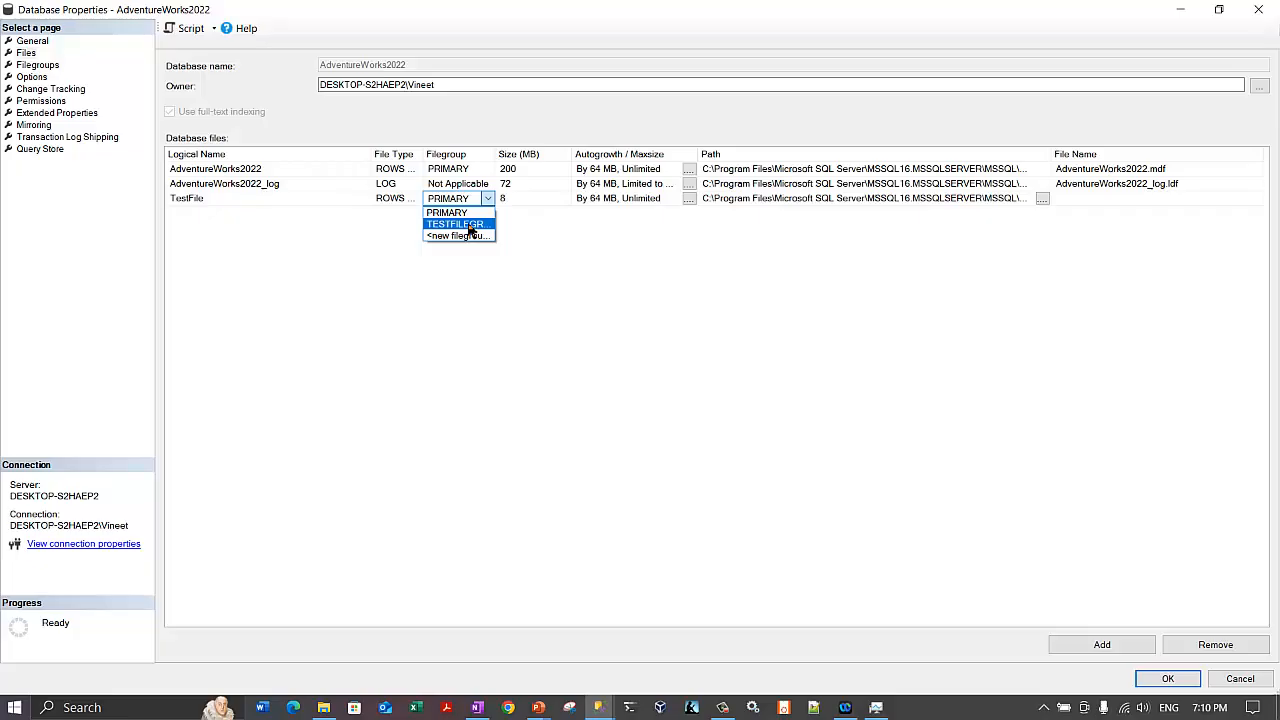
{"action": "left_click", "coordinate": [470, 224]}
{"action": "left_click", "coordinate": [1120, 199]}
{"action": "type", "text": "TestFile.ndf"}
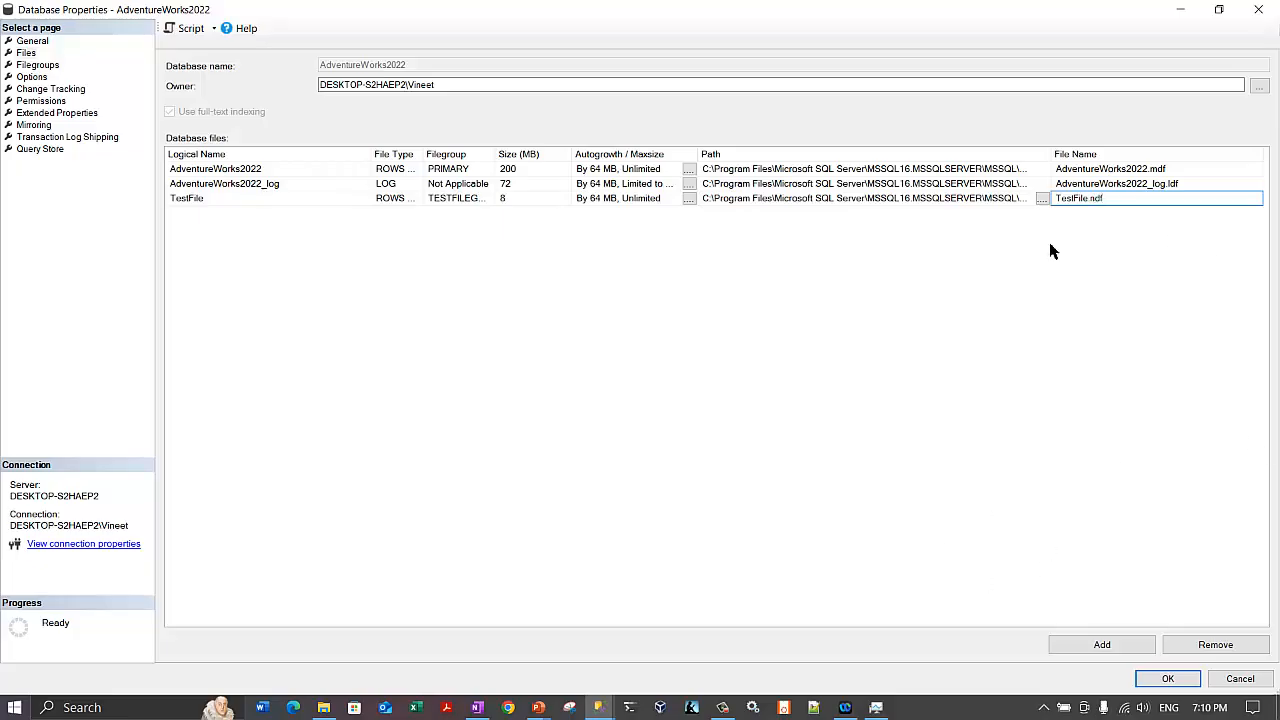
{"action": "left_click", "coordinate": [1167, 678]}
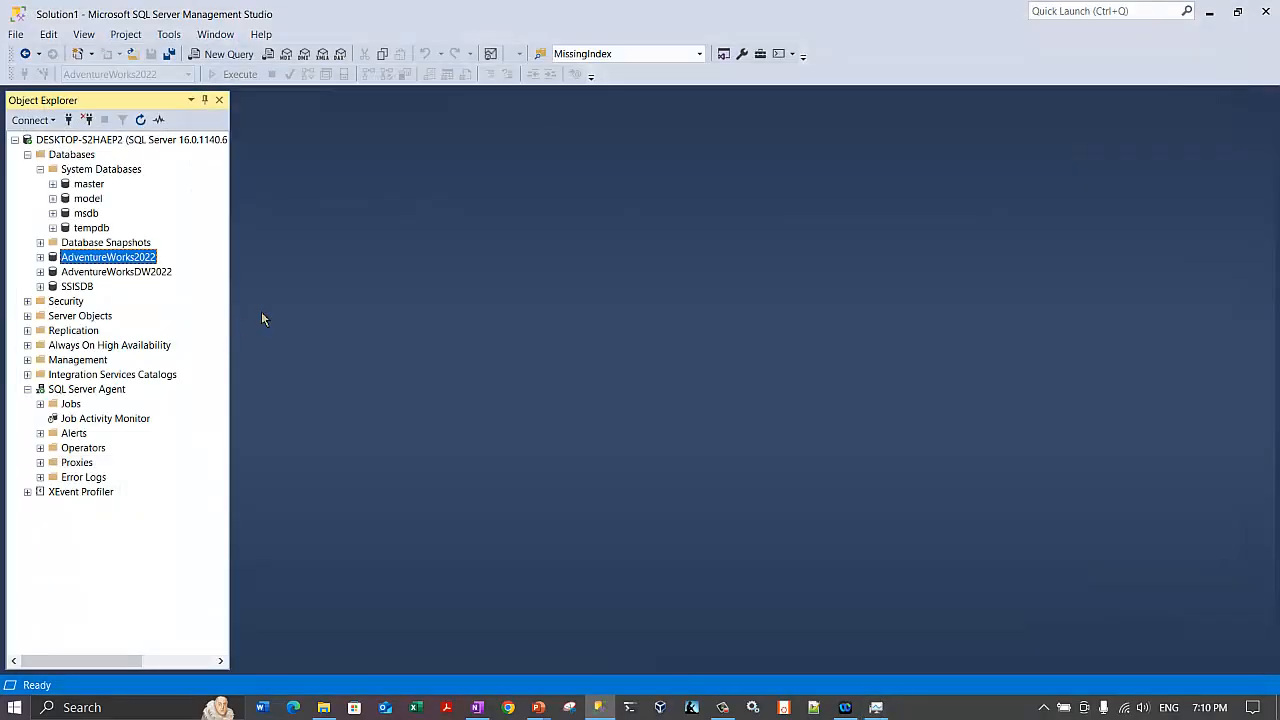
Open a new query on AdventureWorks2022 and write the opening line "create table test".
{"action": "left_click", "coordinate": [241, 60]}
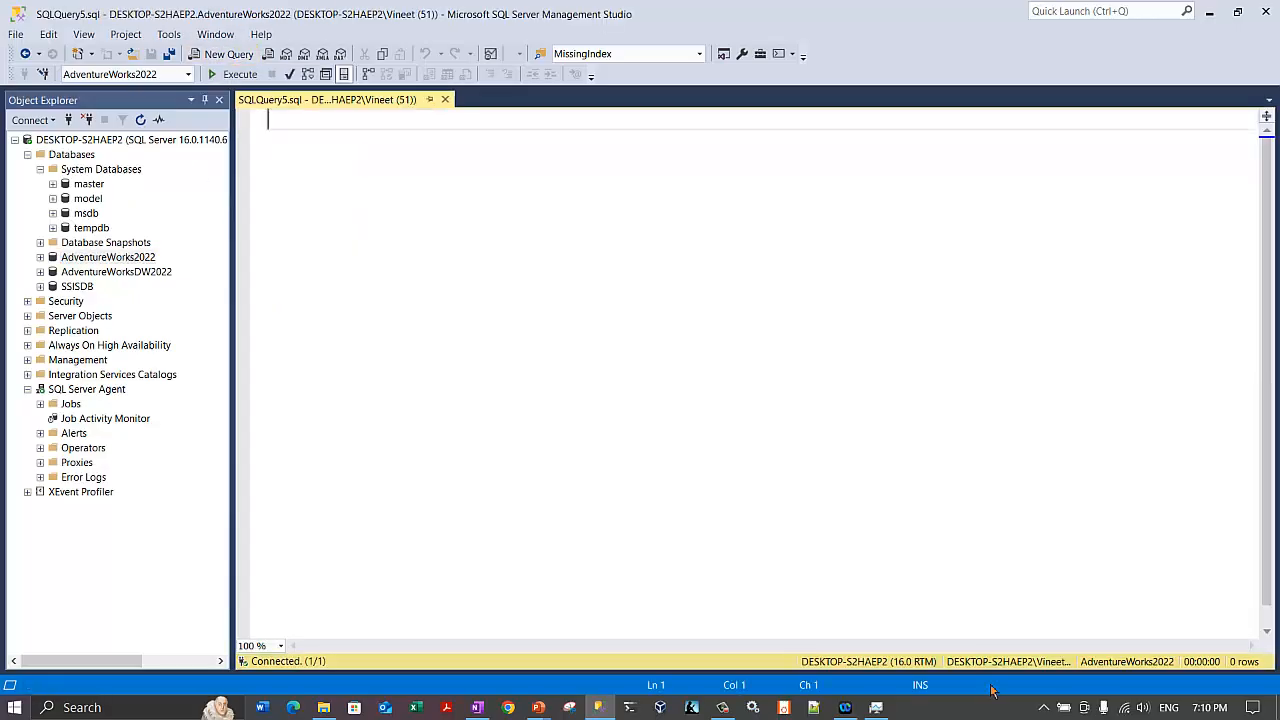
{"action": "type", "text": "c"}
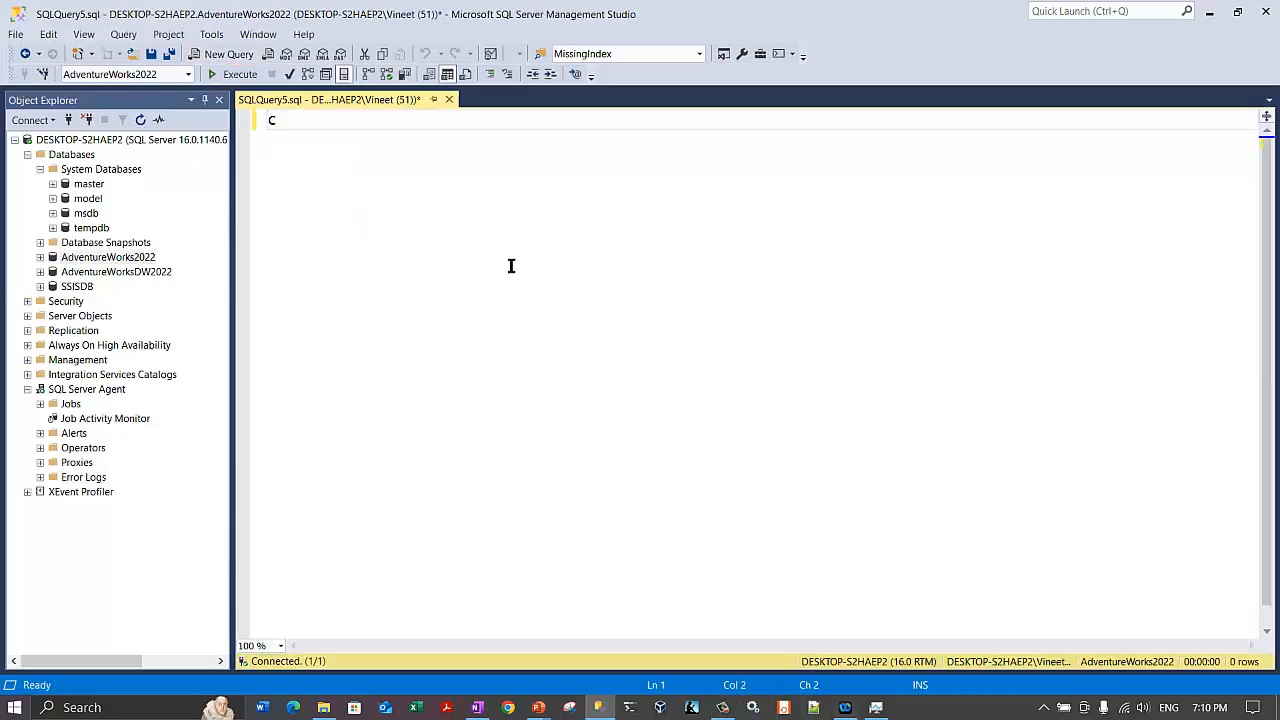
{"action": "type", "text": "reate tab;"}
{"action": "key", "text": "BackSpace"}
{"action": "type", "text": "l"}
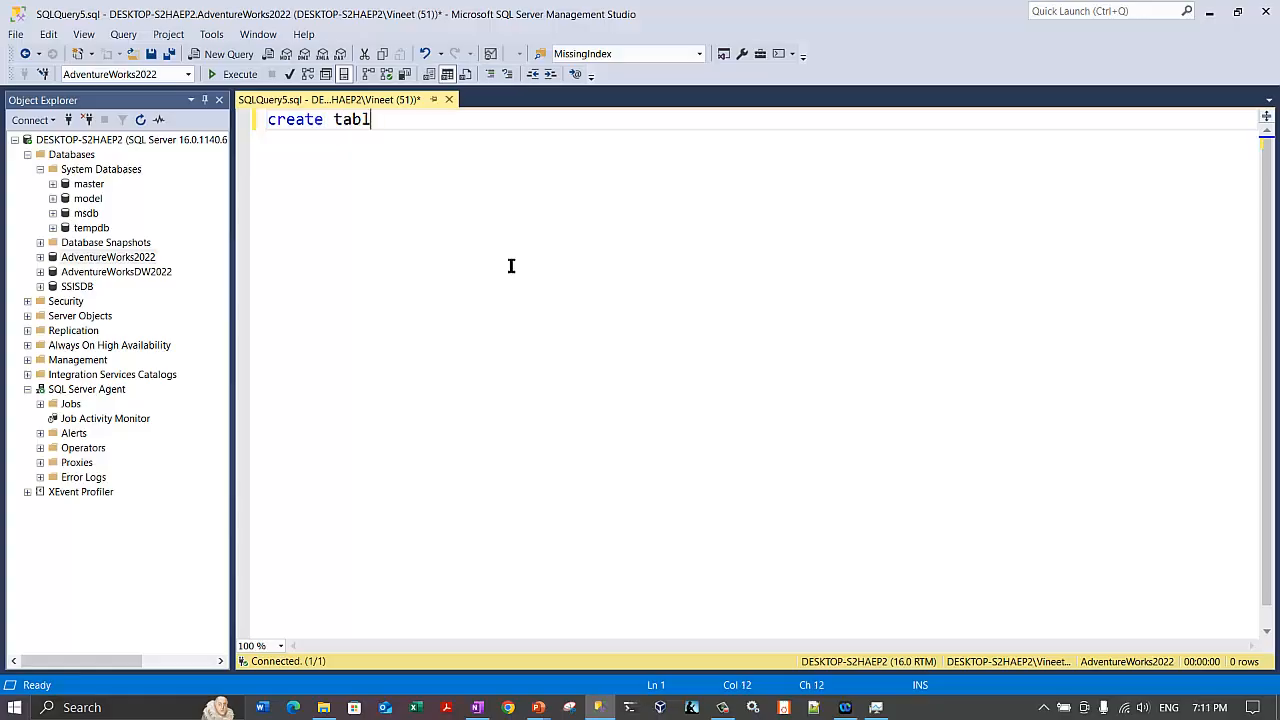
{"action": "type", "text": "e test"}
{"action": "key", "text": "Return"}
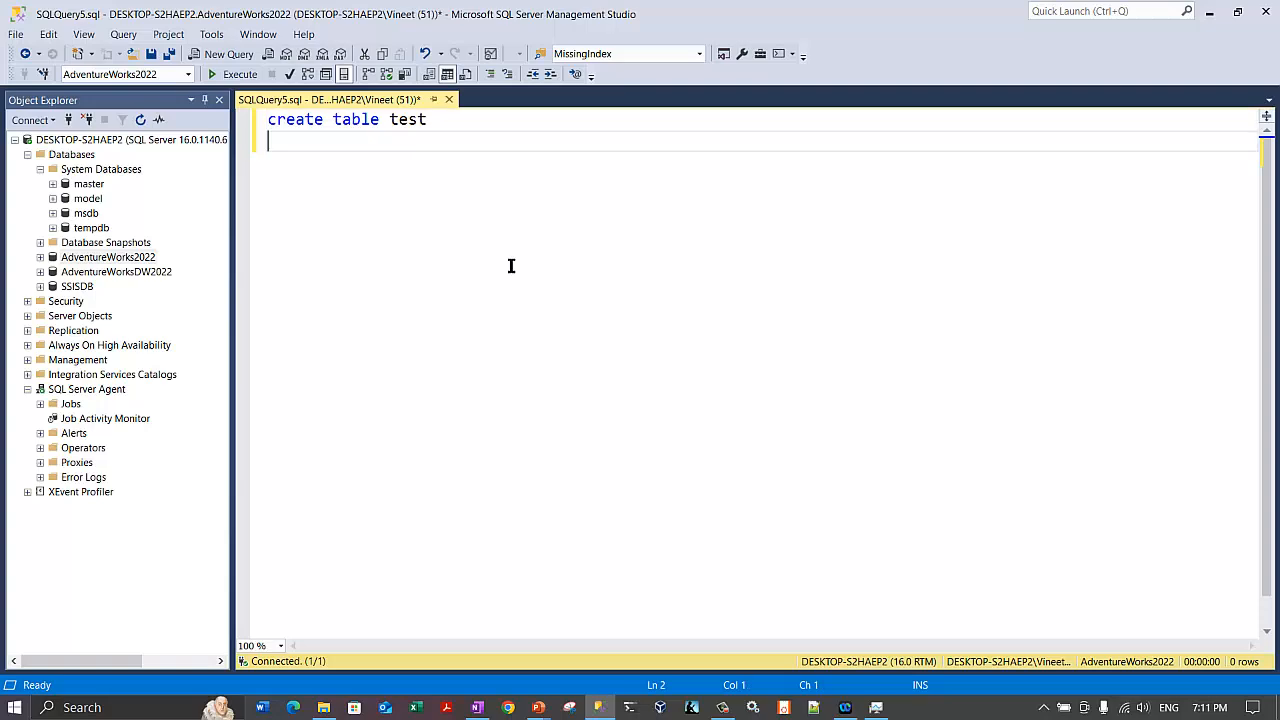
Add the parenthesized column list to the create table statement with a single column, "column1 int".
{"action": "type", "text": "("}
{"action": "key", "text": "BackSpace"}
{"action": "key", "text": "Return"}
{"action": "key", "text": "Return"}
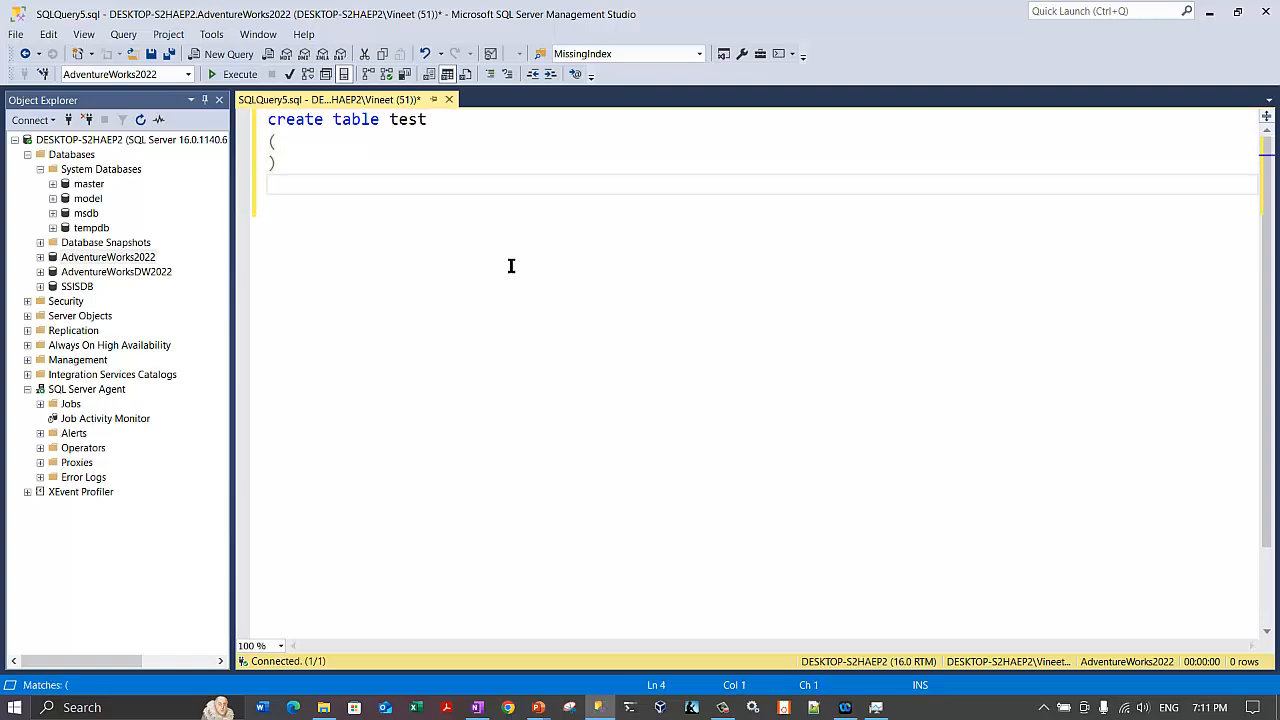
{"action": "key", "text": "BackSpace"}
{"action": "key", "text": "Return"}
{"action": "key", "text": "Down"}
{"action": "key", "text": "Up"}
{"action": "key", "text": "Up"}
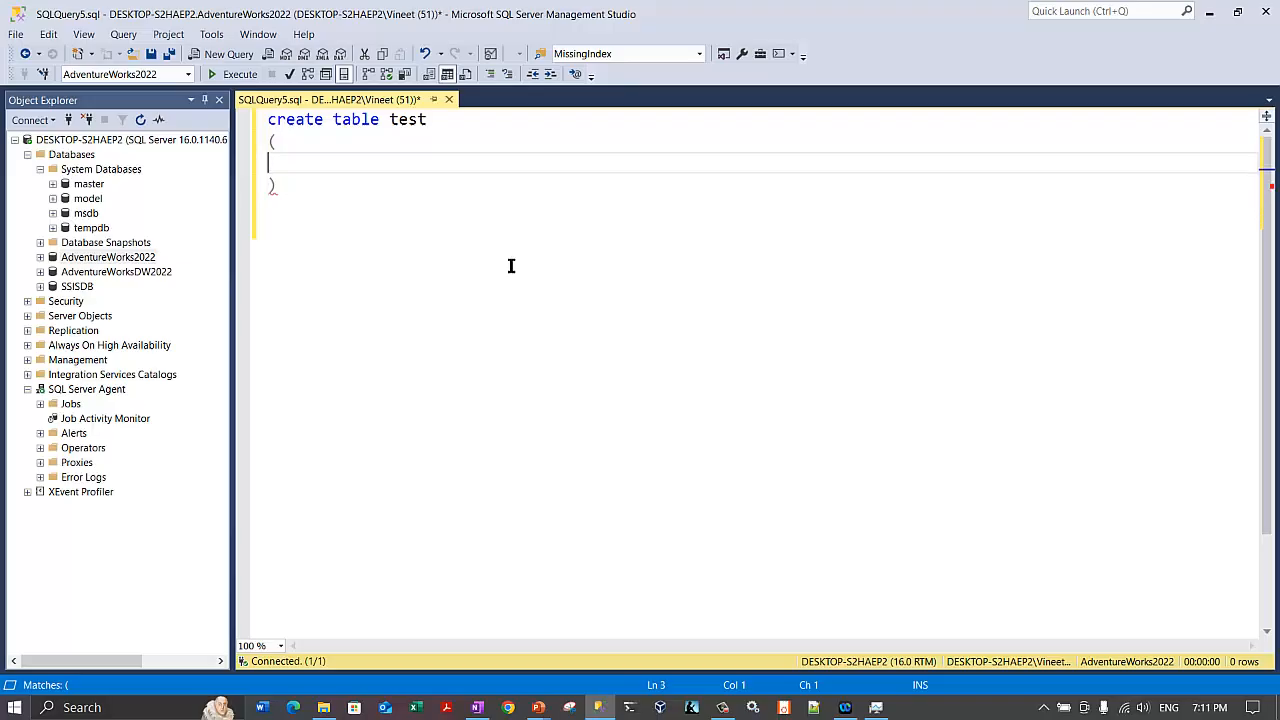
{"action": "type", "text": "column1 int"}
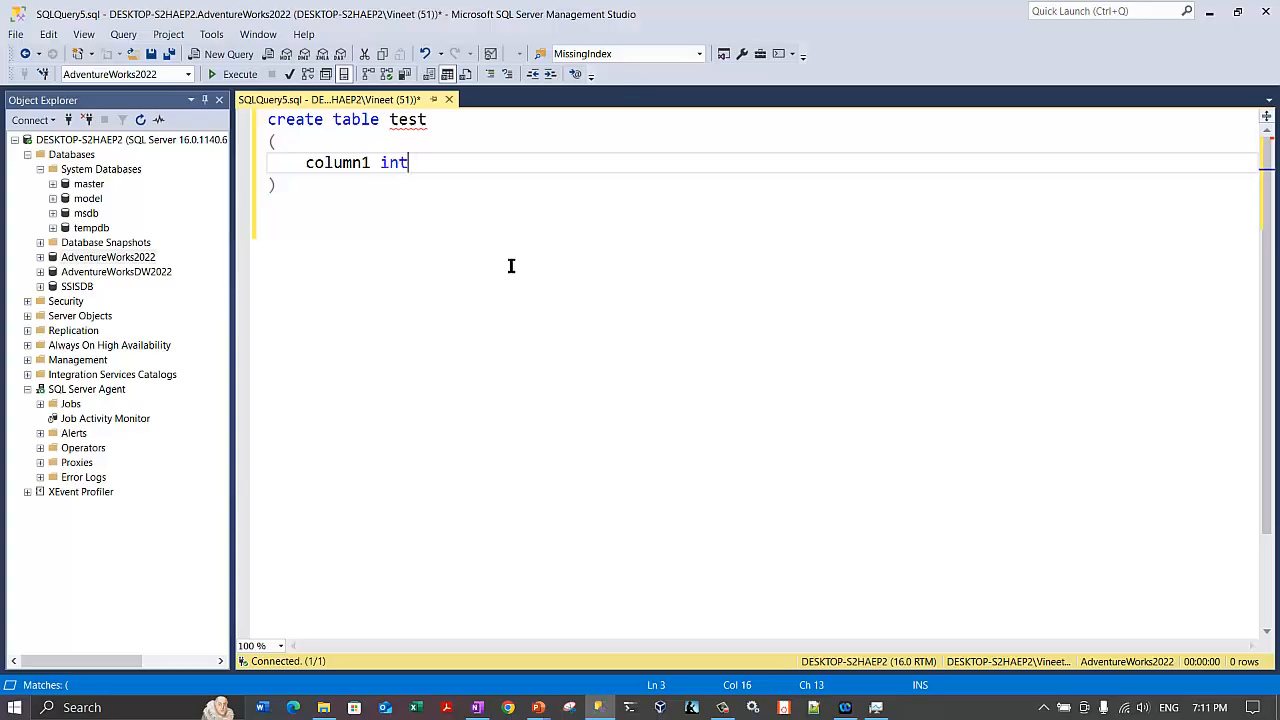
{"action": "key", "text": "Down"}
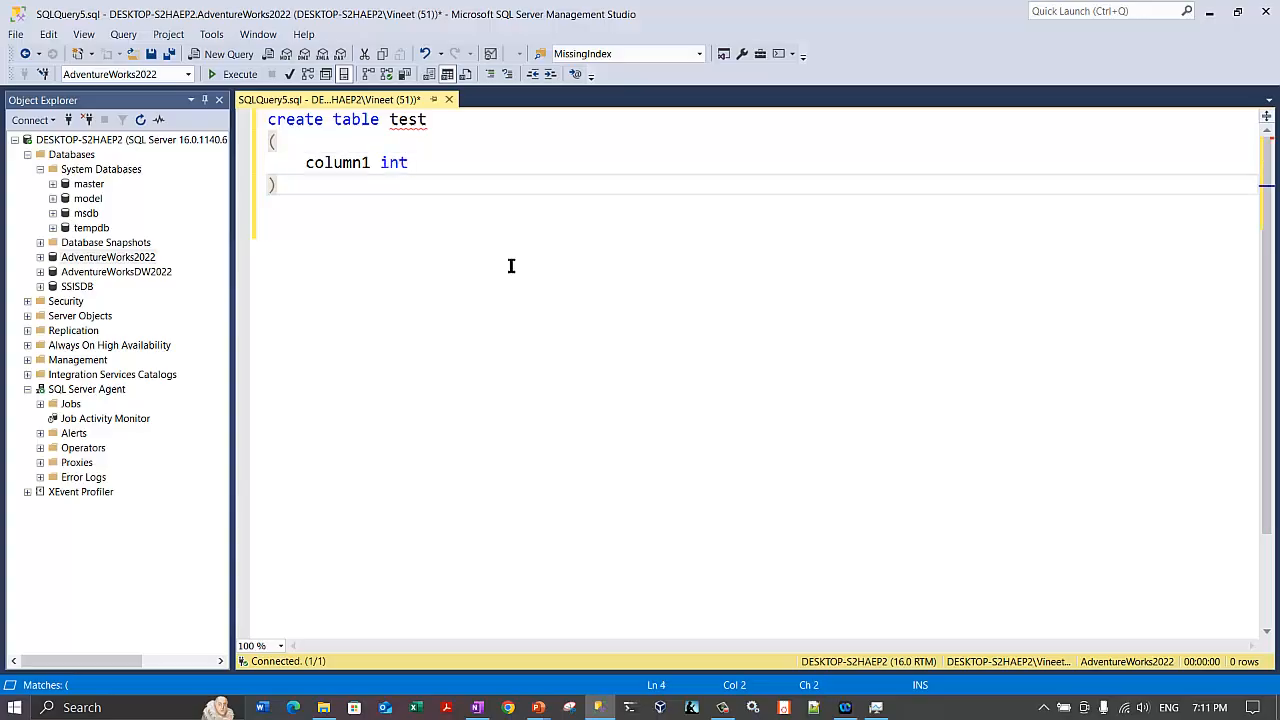
{"action": "key", "text": "Return"}
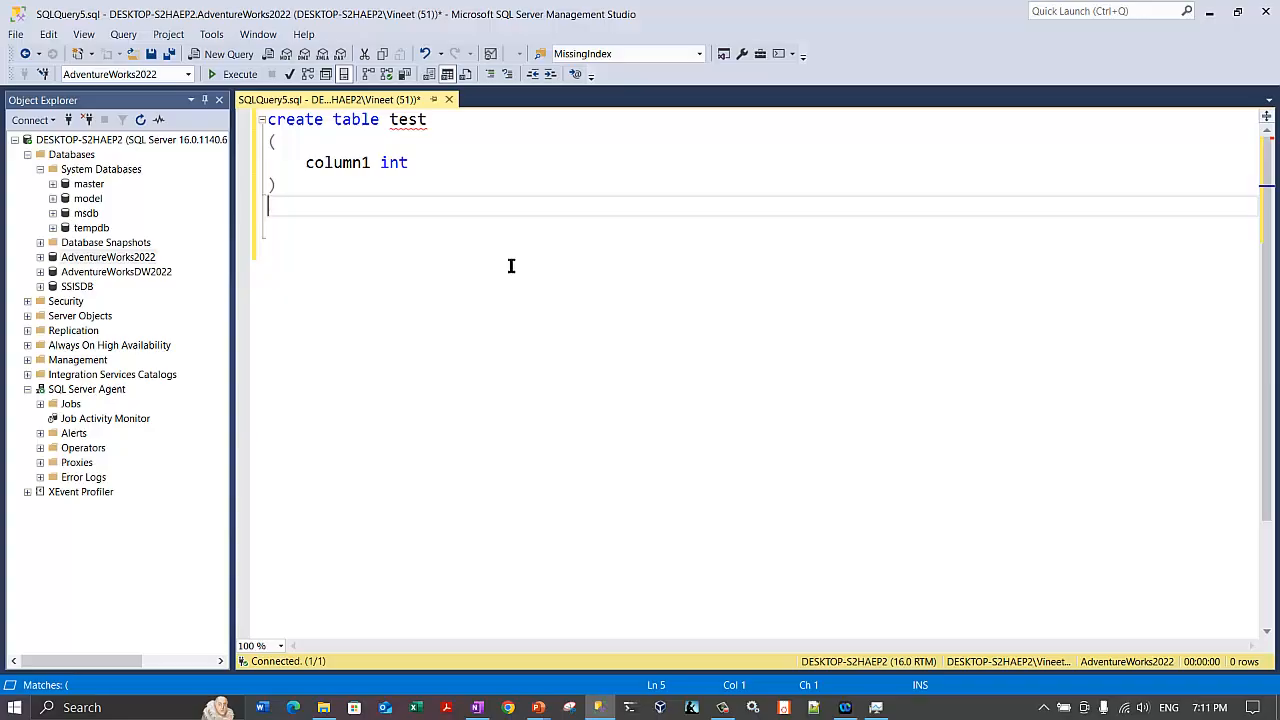
Complete the create table statement with "on testfilegroup", execute it, and add blank lines below it.
{"action": "left_click_drag", "start_coordinate": [302, 188], "coordinate": [268, 120]}
{"action": "left_click", "coordinate": [297, 191]}
{"action": "key", "text": "Return"}
{"action": "type", "text": "on testfilegroup"}
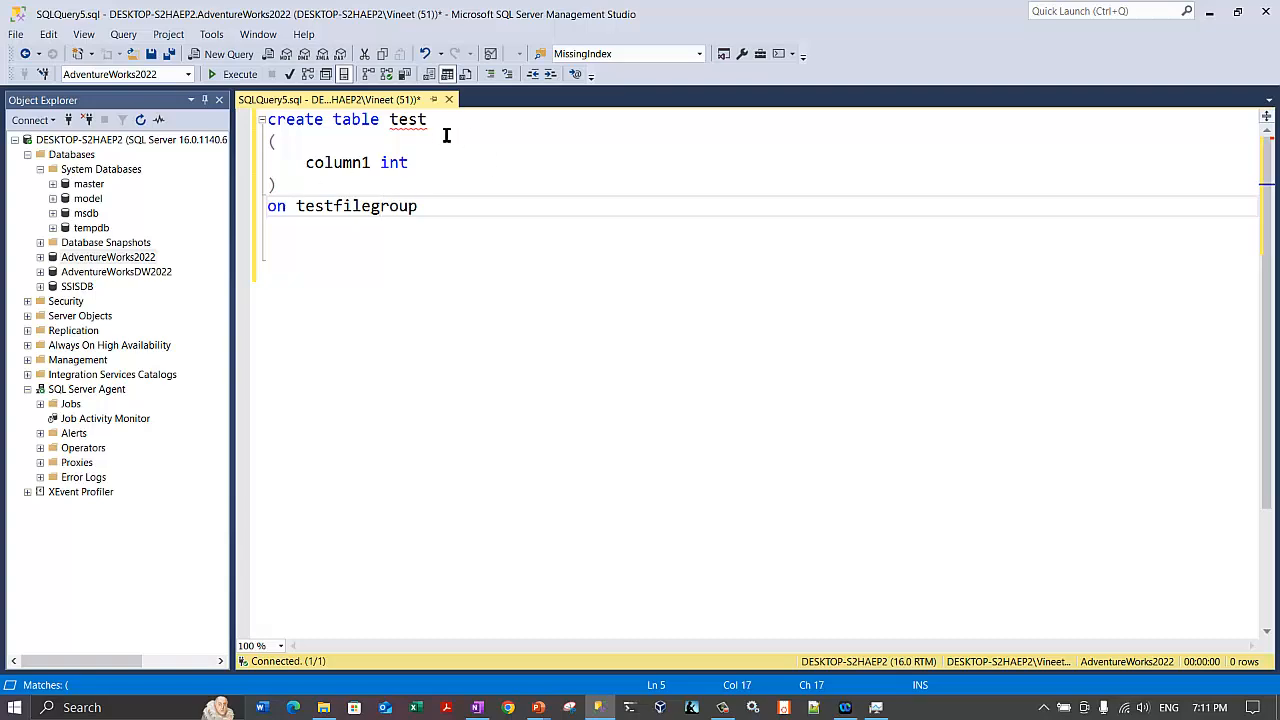
{"action": "left_click", "coordinate": [240, 75]}
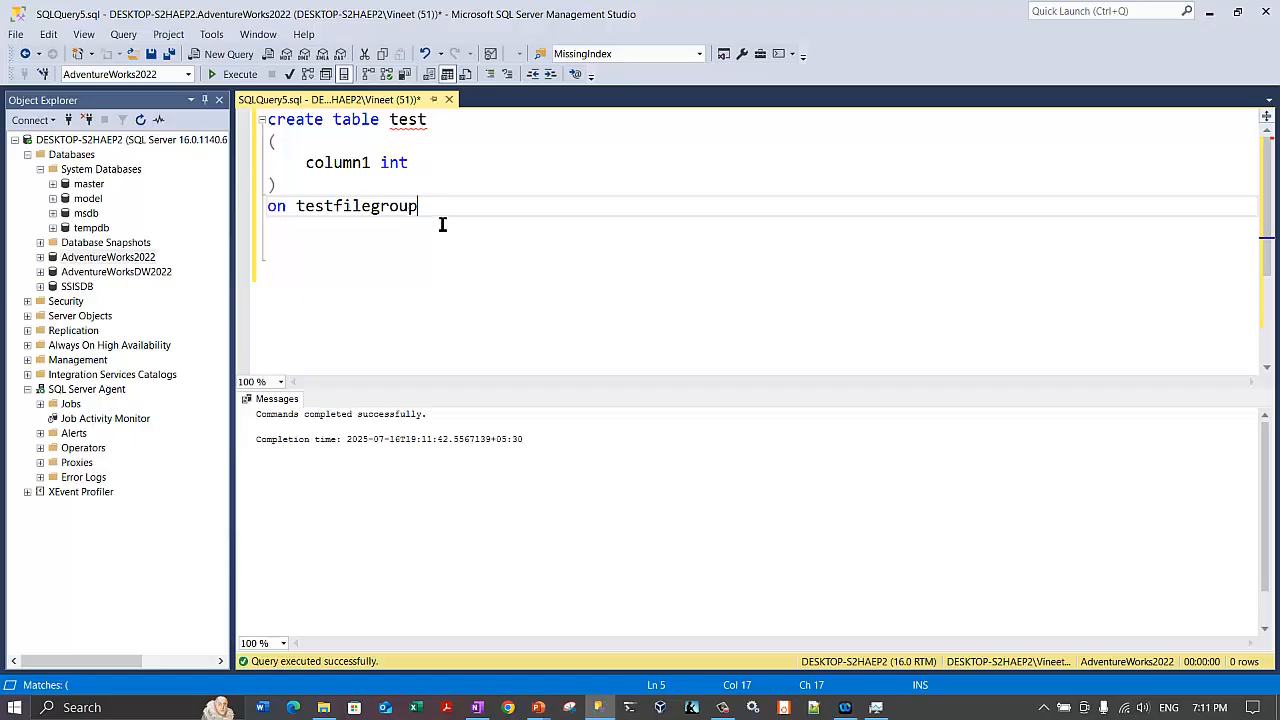
{"action": "key", "text": "Return"}
{"action": "key", "text": "Return"}
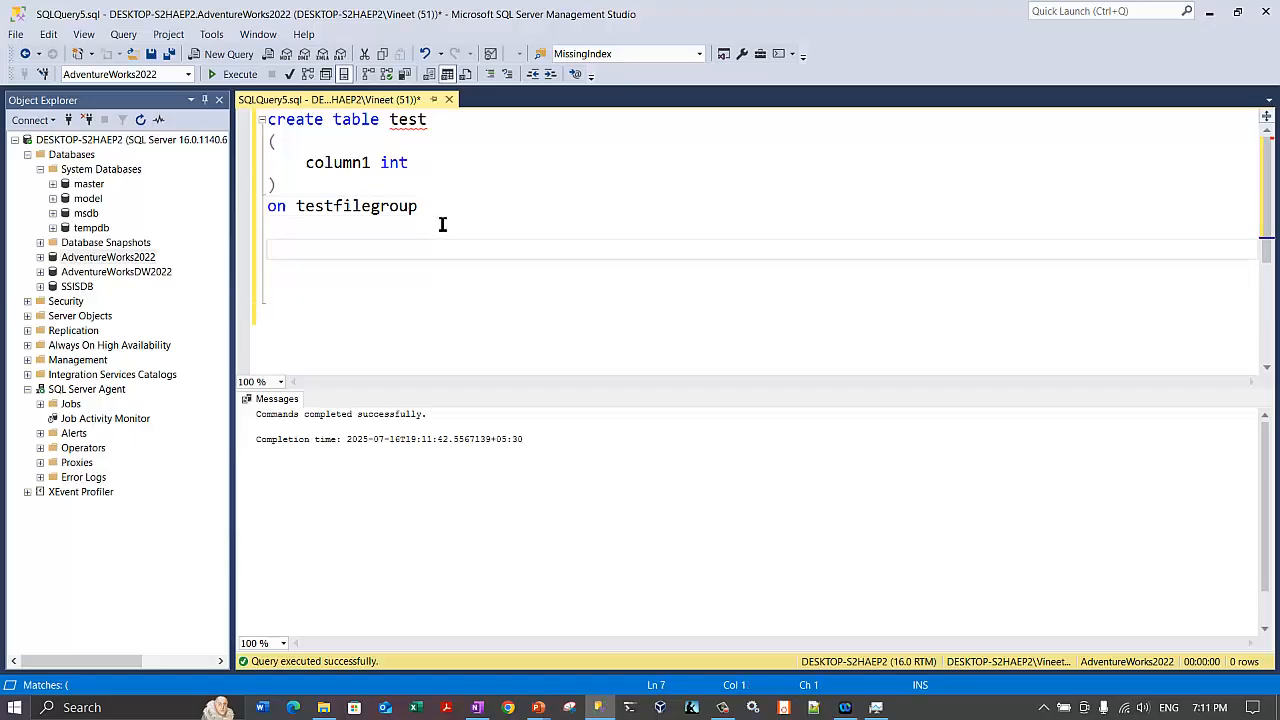
Write an insert statement below the create table statement that adds the values (1), (2), (3), (4) into test.
{"action": "type", "text": "insert into test"}
{"action": "key", "text": "Return"}
{"action": "key", "text": "Return"}
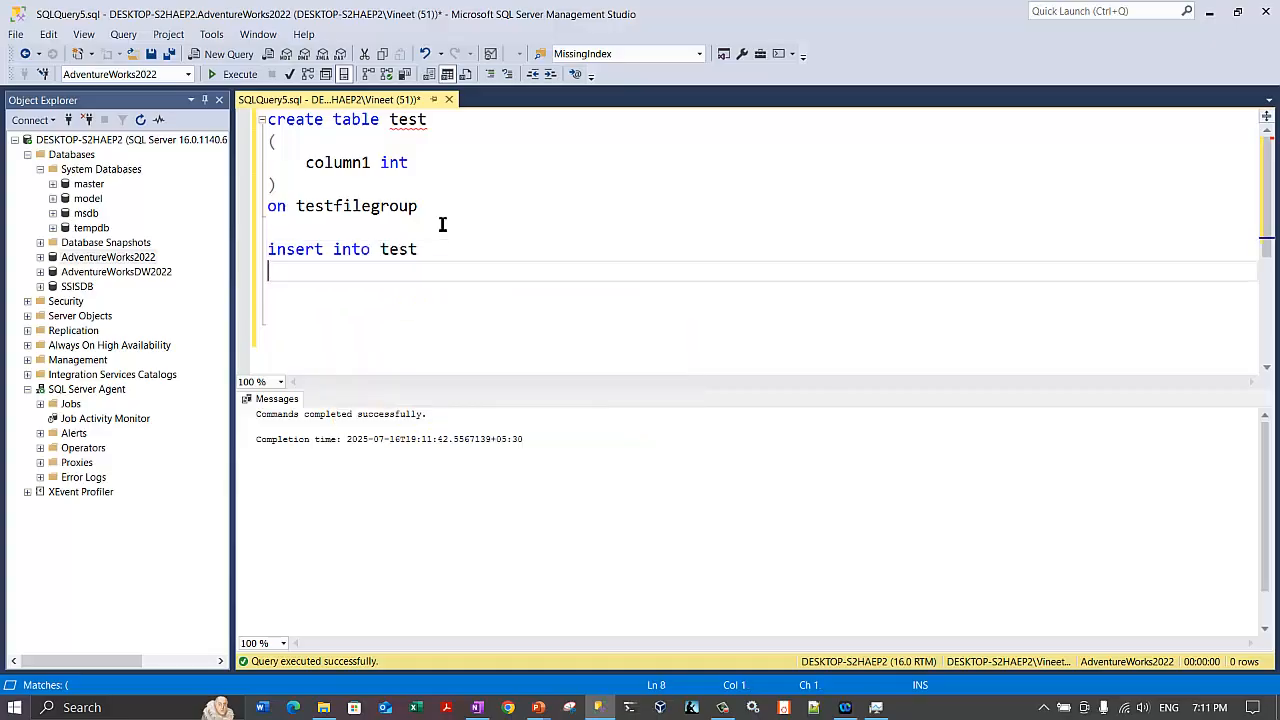
{"action": "type", "text": "vales"}
{"action": "key", "text": "BackSpace"}
{"action": "type", "text": "ues  (1), (2), (3),,"}
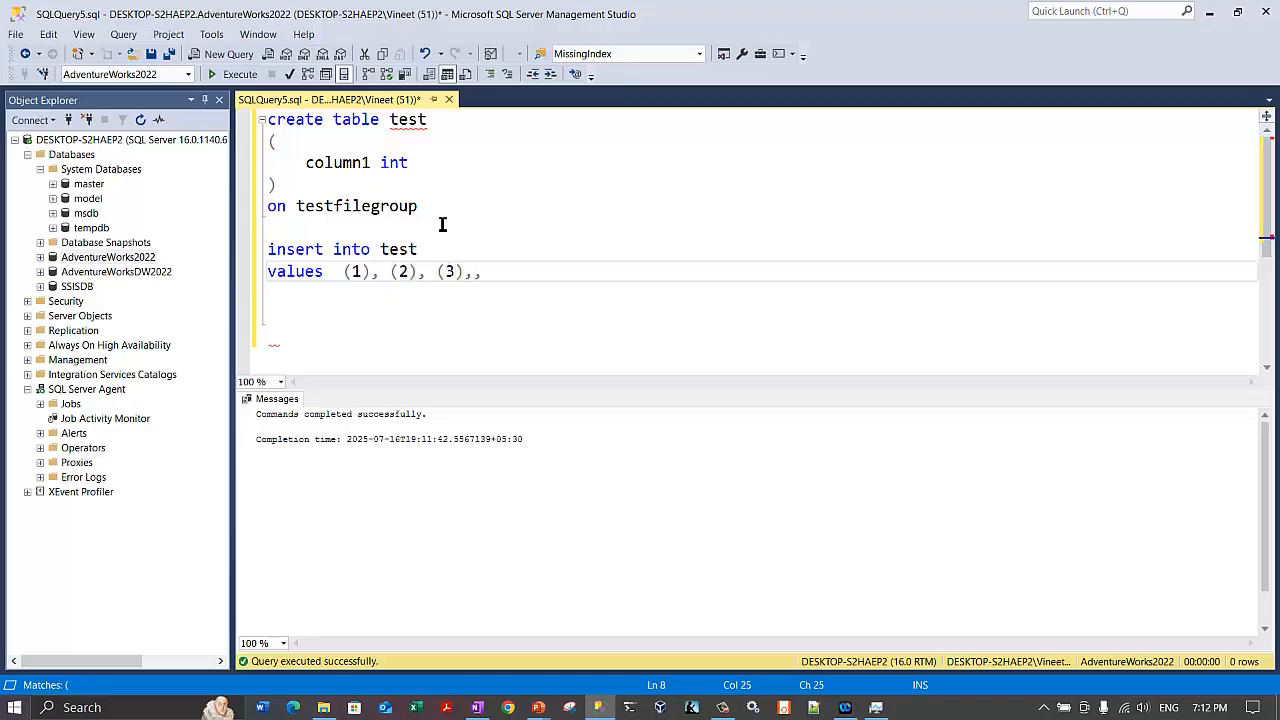
{"action": "key", "text": "BackSpace"}
{"action": "type", "text": "(4)"}
Select only the two-line insert statement and execute it.
{"action": "key", "text": "shift+Left"}
{"action": "key", "text": "shift+Left"}
{"action": "key", "text": "shift+Left"}
{"action": "key", "text": "shift+Left"}
{"action": "key", "text": "shift+Left"}
{"action": "key", "text": "shift+Left"}
{"action": "key", "text": "shift+Left"}
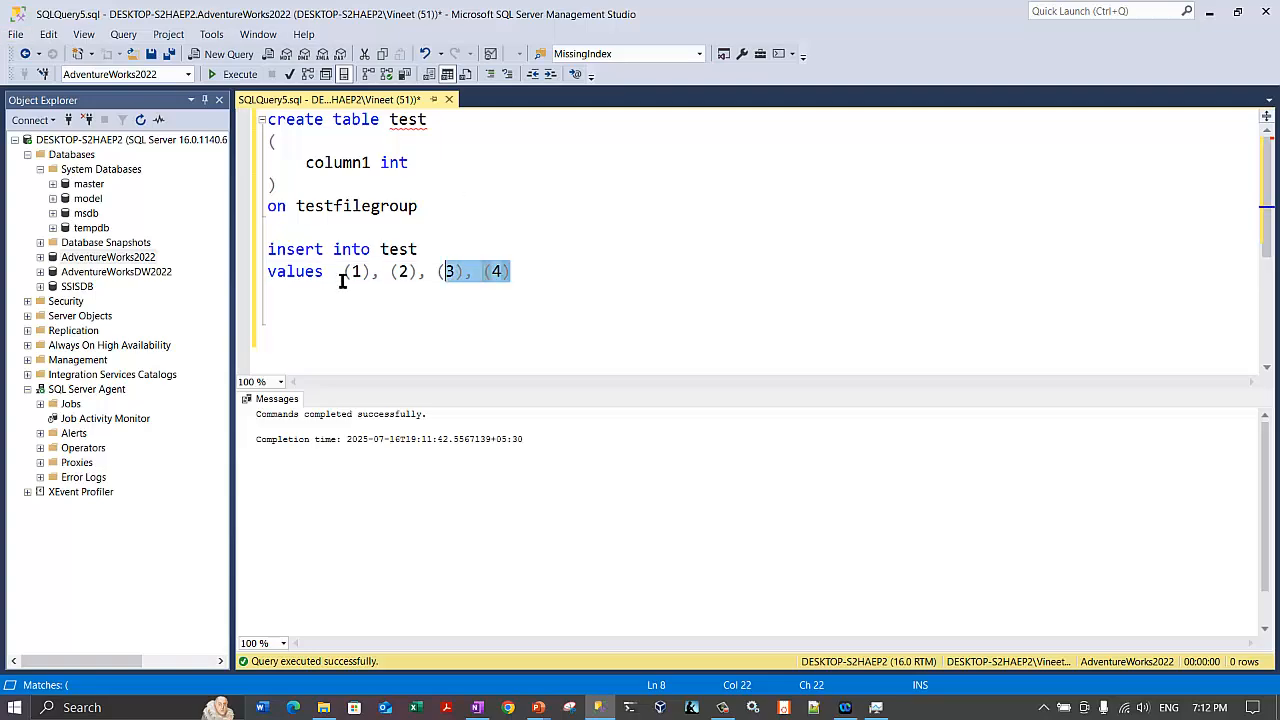
{"action": "key", "text": "shift+Up"}
{"action": "key", "text": "shift+Home"}
{"action": "key", "text": "F5"}
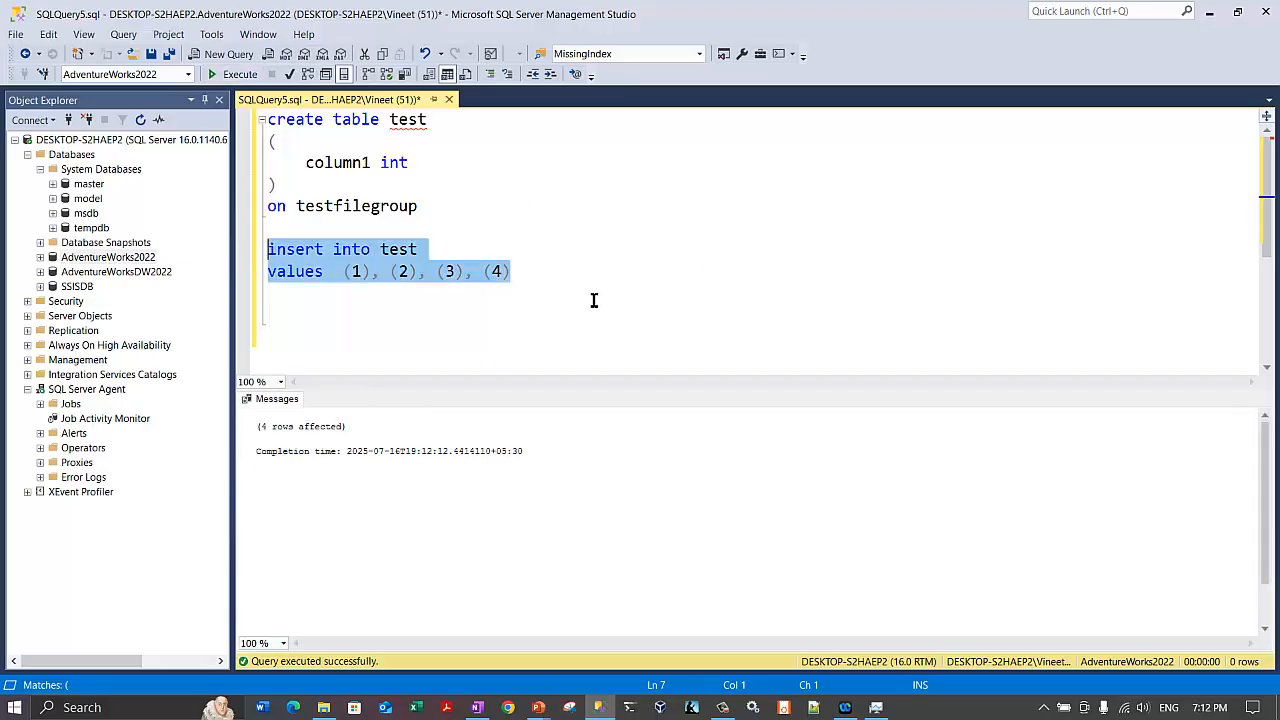
Add "select * from test" below the insert statement, run only that line, and check the returned rows.
{"action": "left_click", "coordinate": [579, 293]}
{"action": "key", "text": "Return"}
{"action": "type", "text": "sel"}
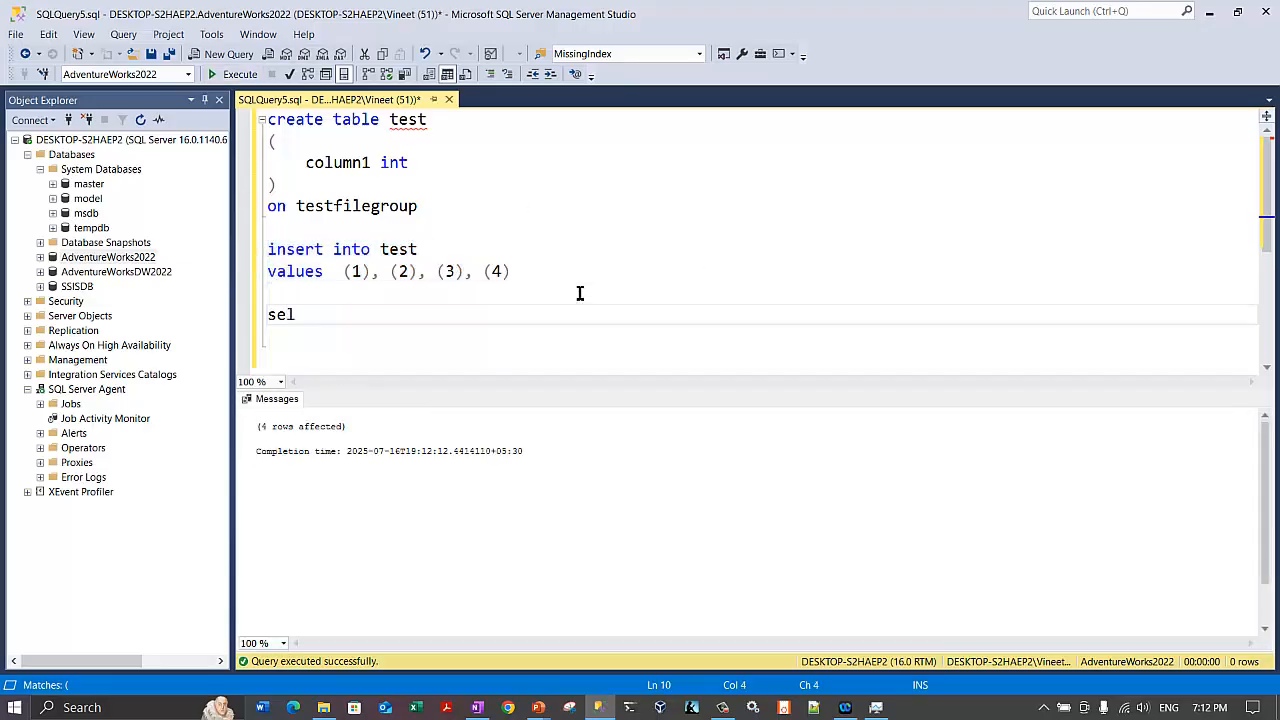
{"action": "type", "text": "ect * from test"}
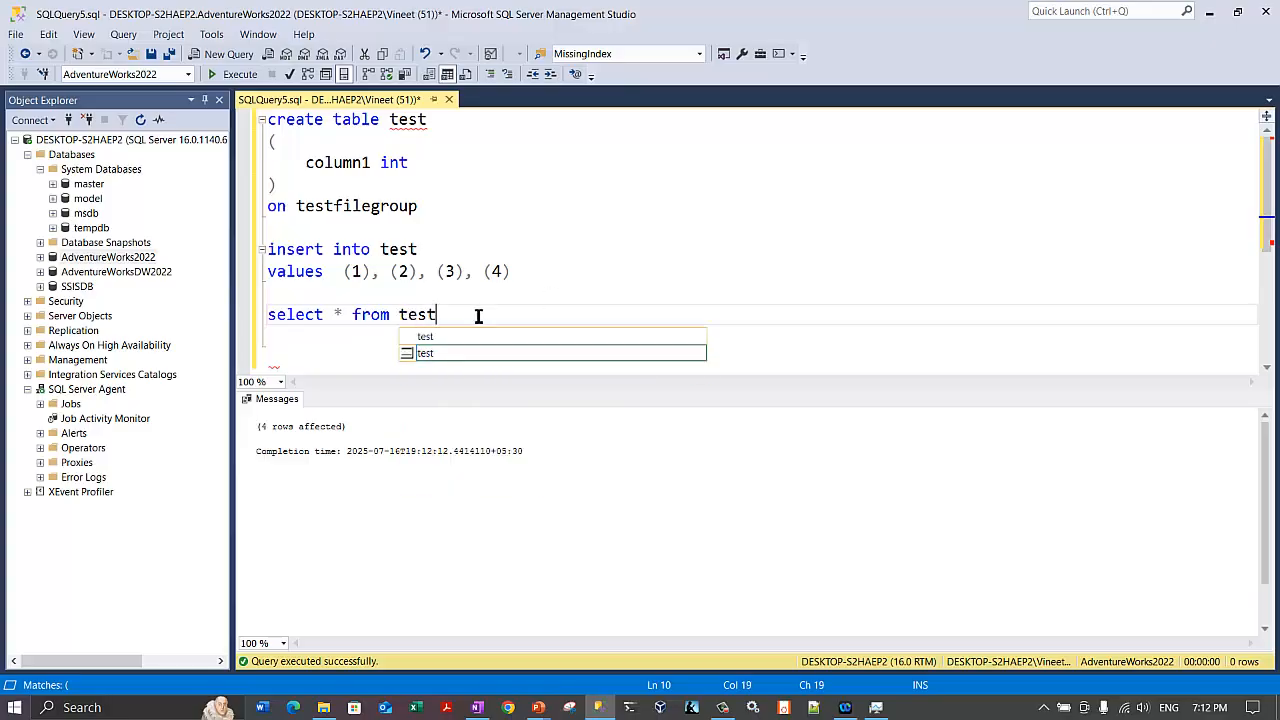
{"action": "left_click_drag", "start_coordinate": [440, 314], "coordinate": [258, 314]}
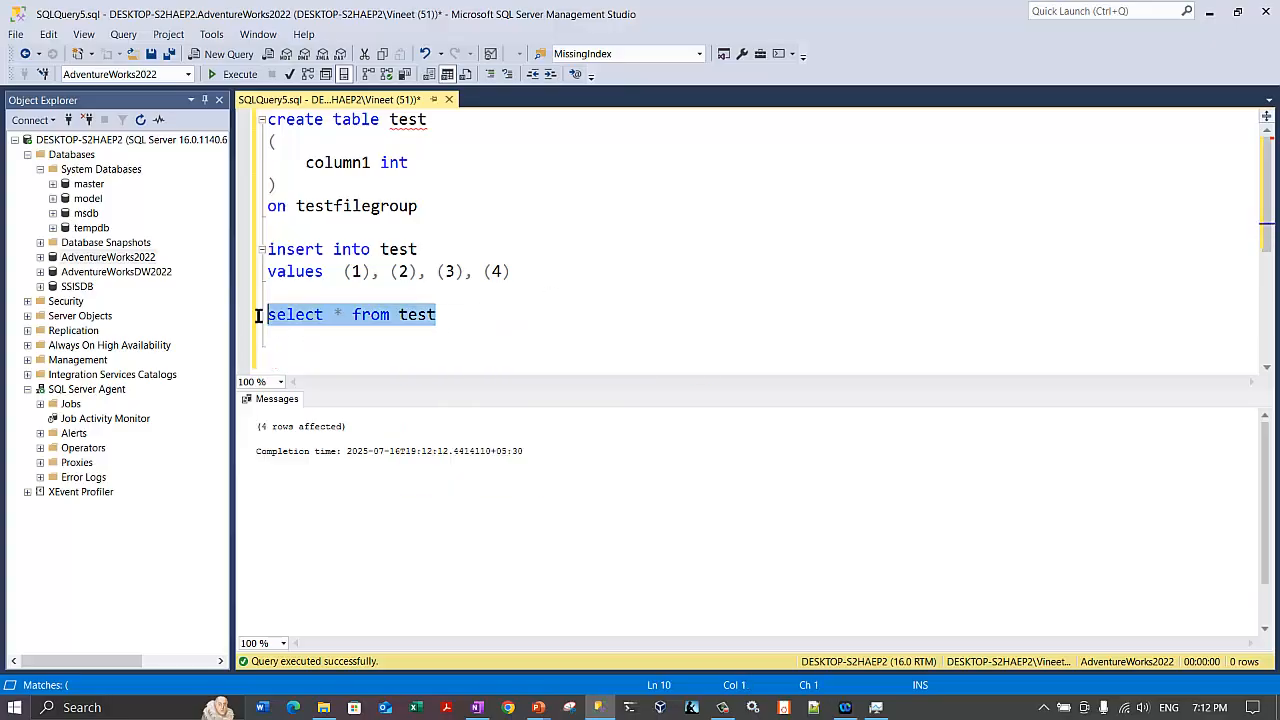
{"action": "left_click", "coordinate": [233, 74]}
{"action": "left_click_drag", "start_coordinate": [349, 521], "coordinate": [350, 441]}
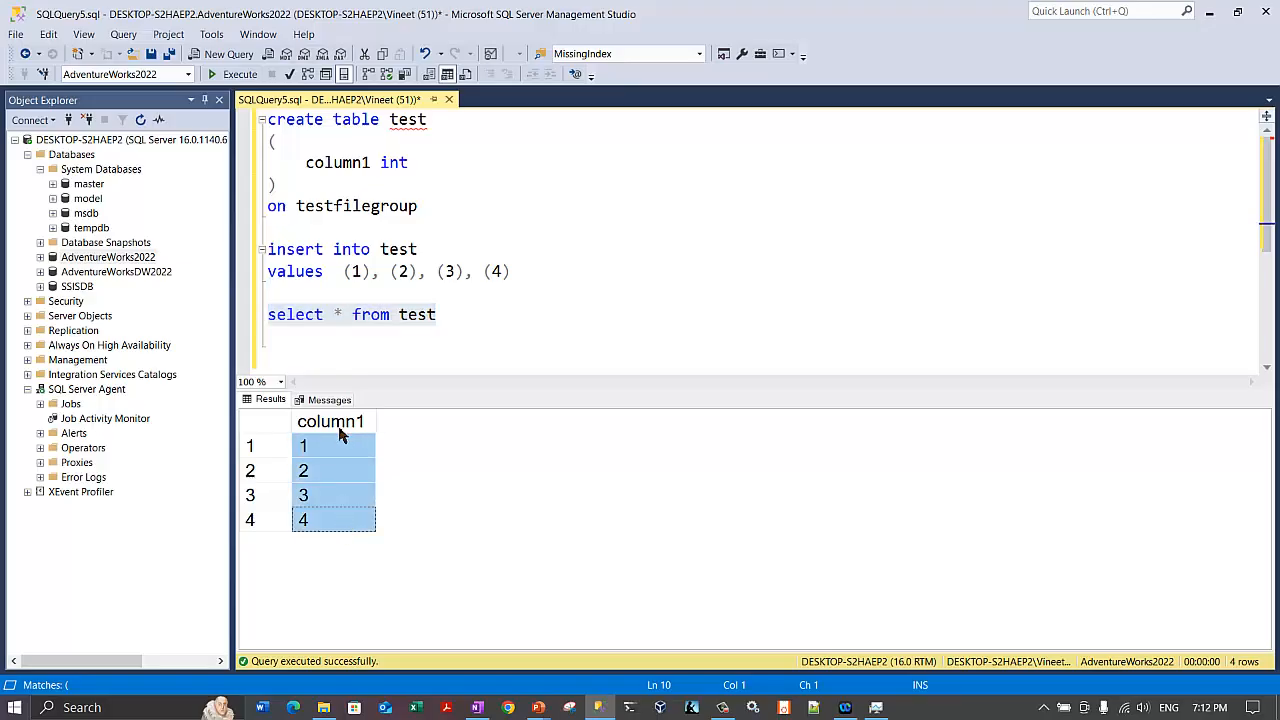
{"action": "left_click", "coordinate": [408, 355]}
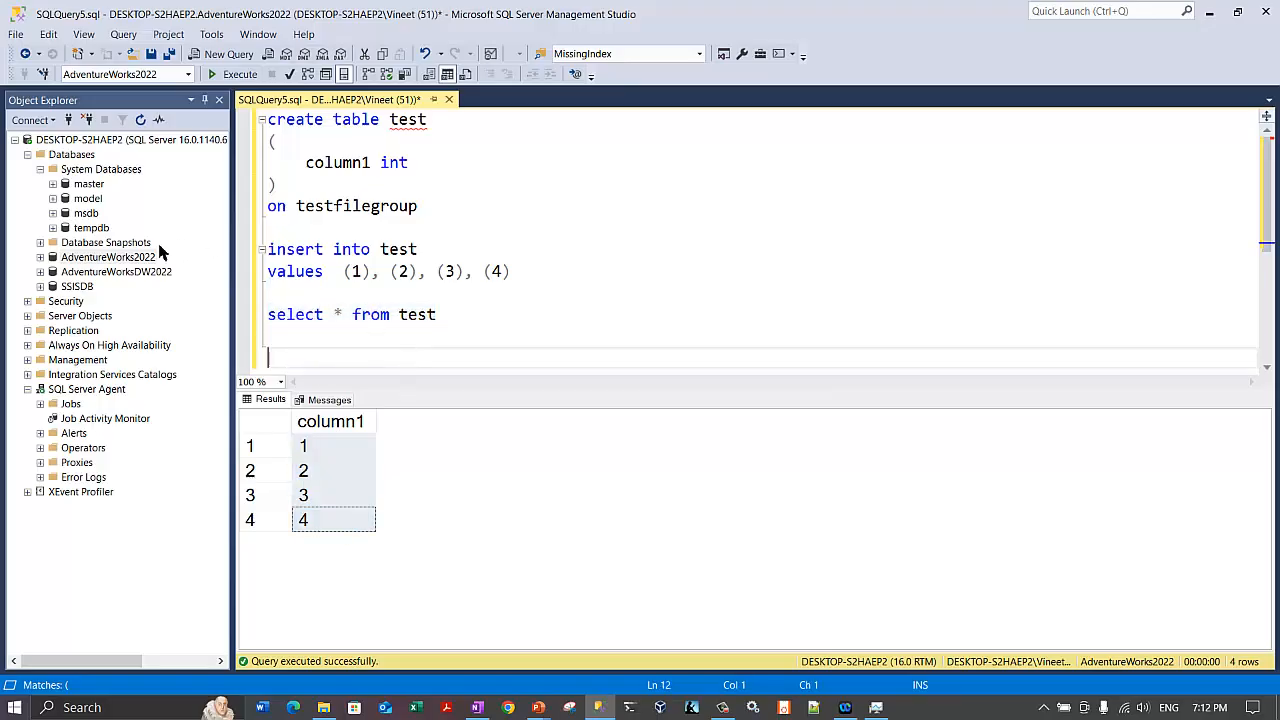
Close the test table query without saving its changes.
{"action": "right_click", "coordinate": [104, 259]}
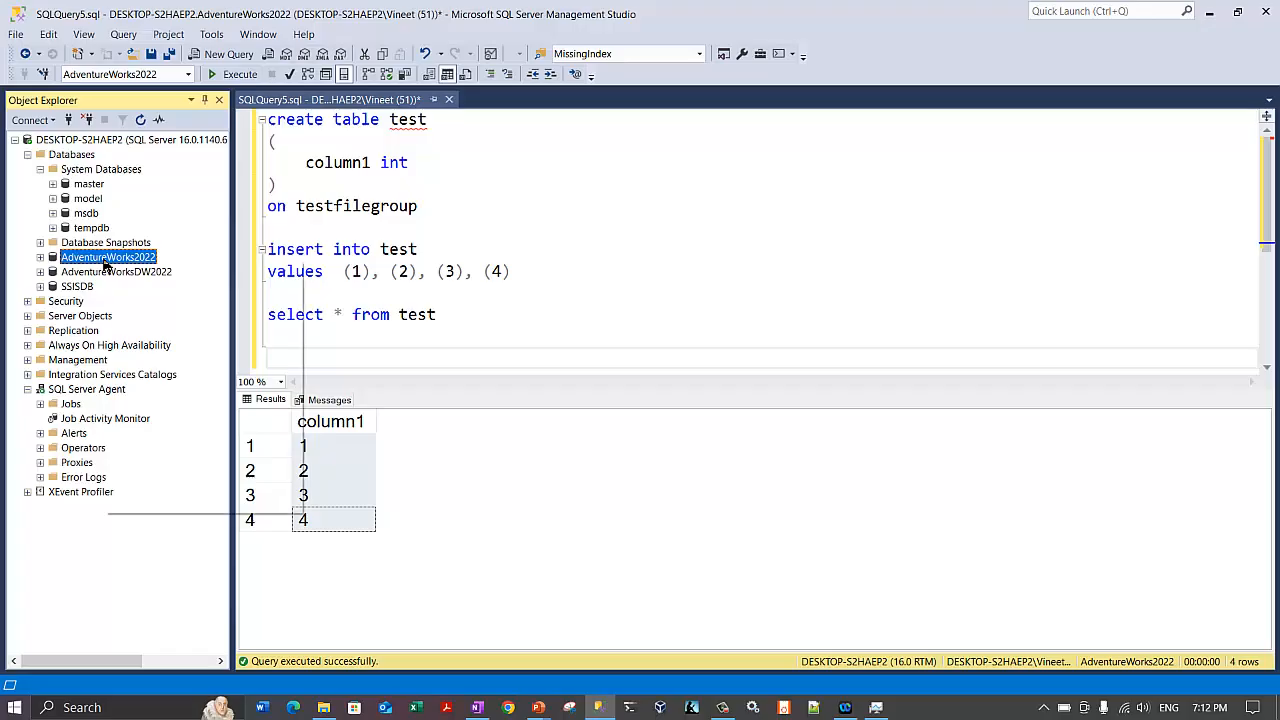
{"action": "left_click", "coordinate": [587, 228]}
{"action": "left_click", "coordinate": [449, 99]}
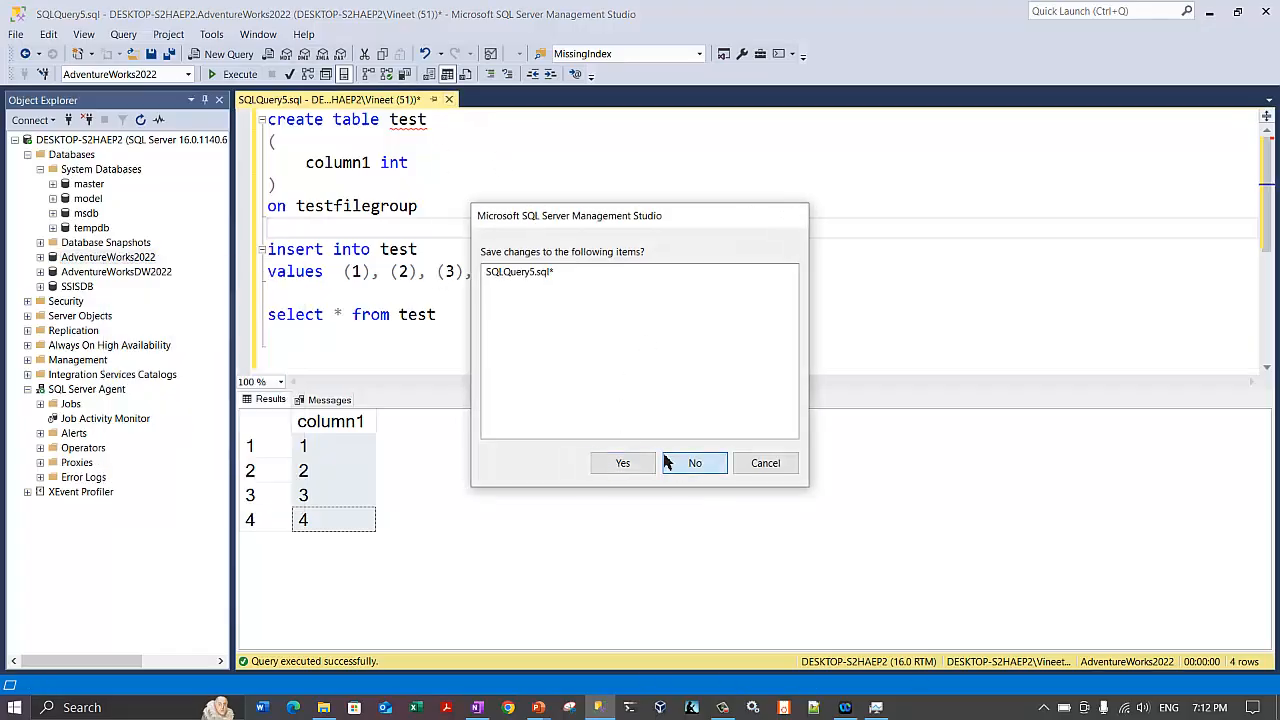
{"action": "left_click", "coordinate": [676, 460]}
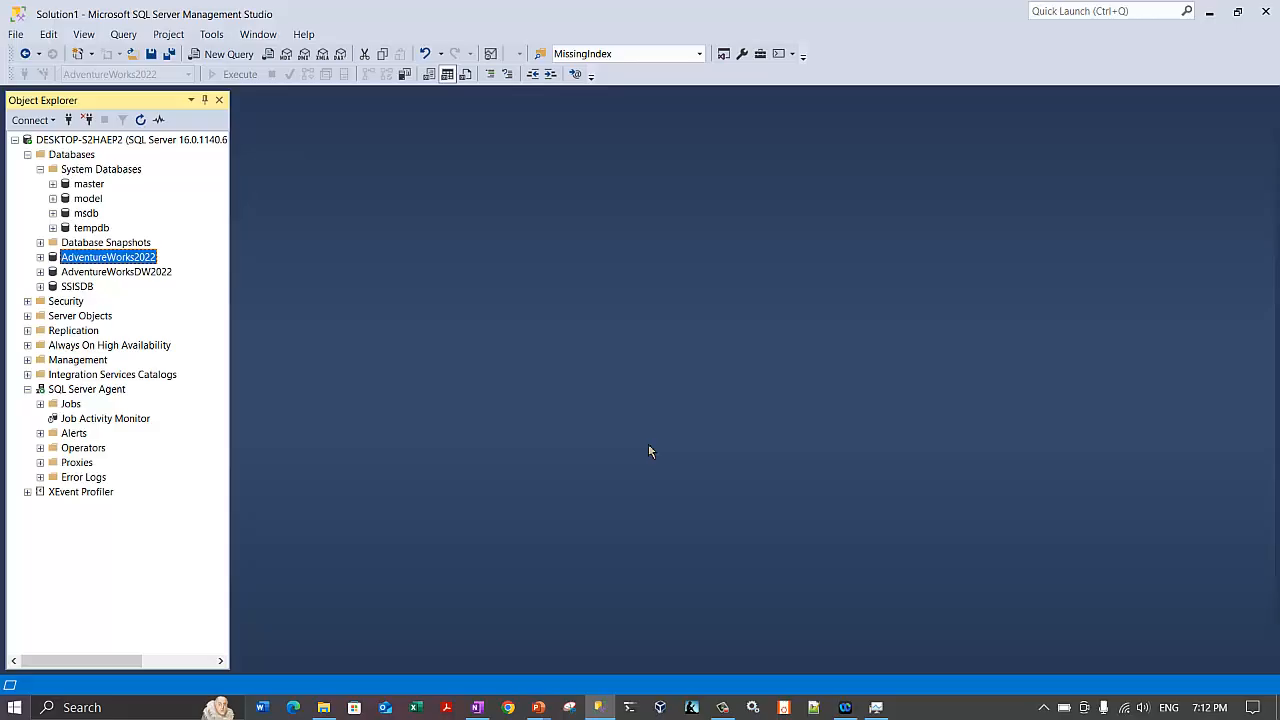
Try to make the TESTFILEGROUP filegroup read-only in the AdventureWorks2022 database properties, retry once, and cancel the dialog.
{"action": "right_click", "coordinate": [123, 259]}
{"action": "left_click", "coordinate": [195, 507]}
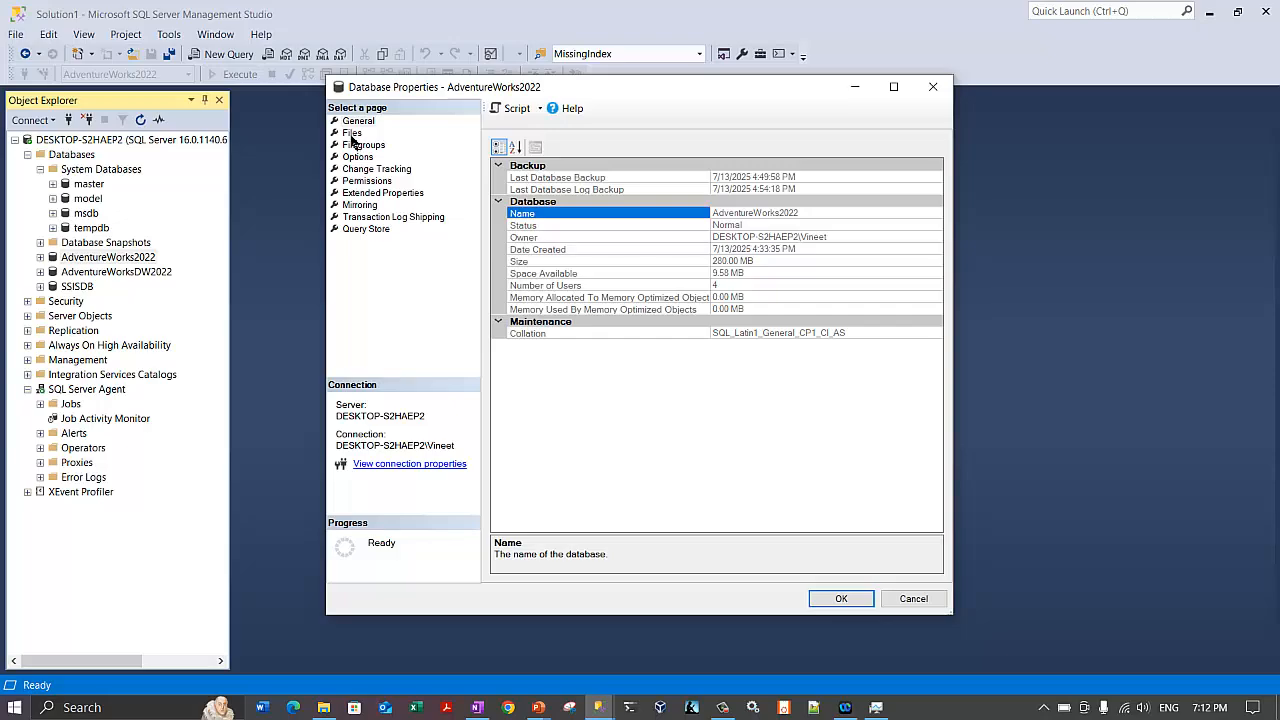
{"action": "left_click", "coordinate": [352, 145]}
{"action": "double_click", "coordinate": [476, 90]}
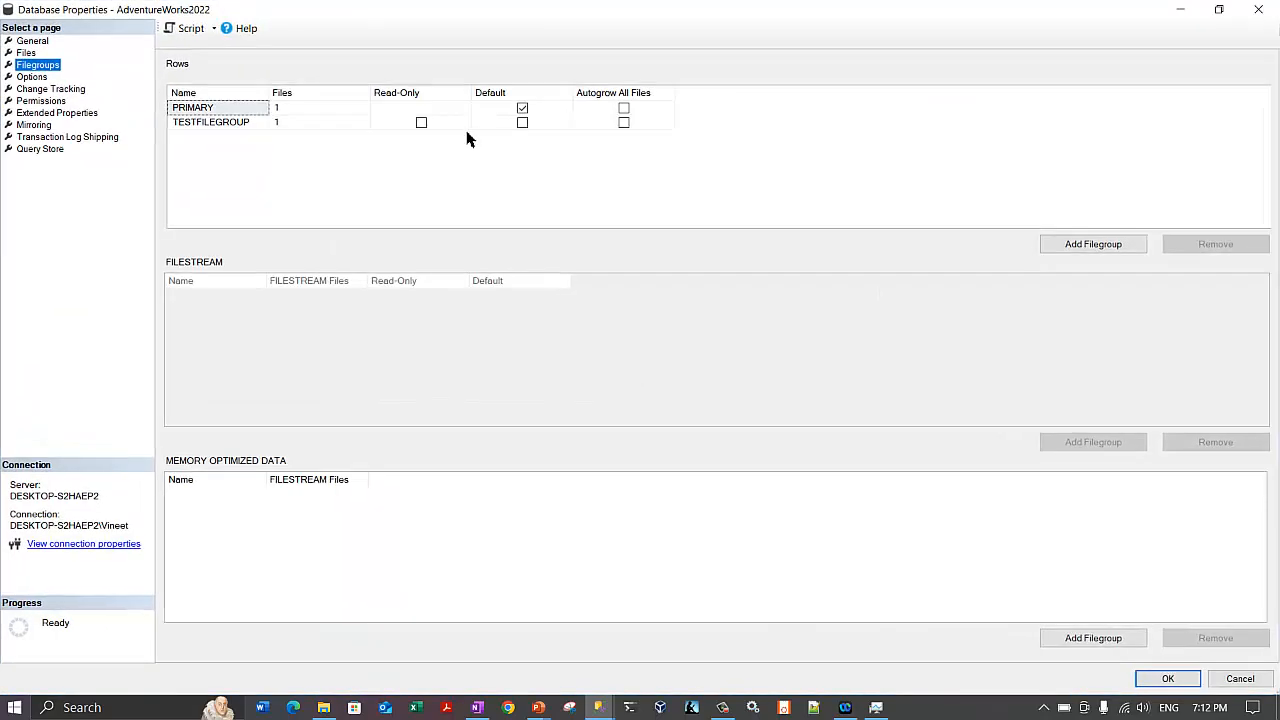
{"action": "left_click", "coordinate": [421, 123]}
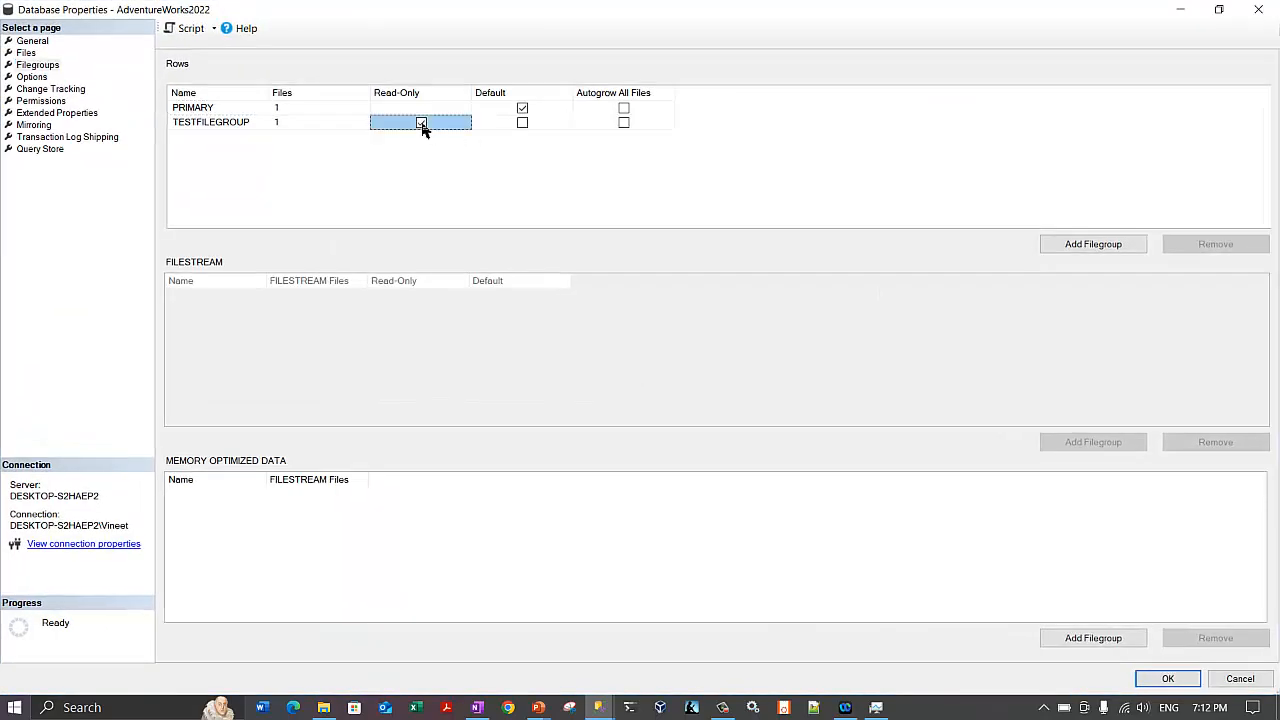
{"action": "left_click", "coordinate": [1168, 679]}
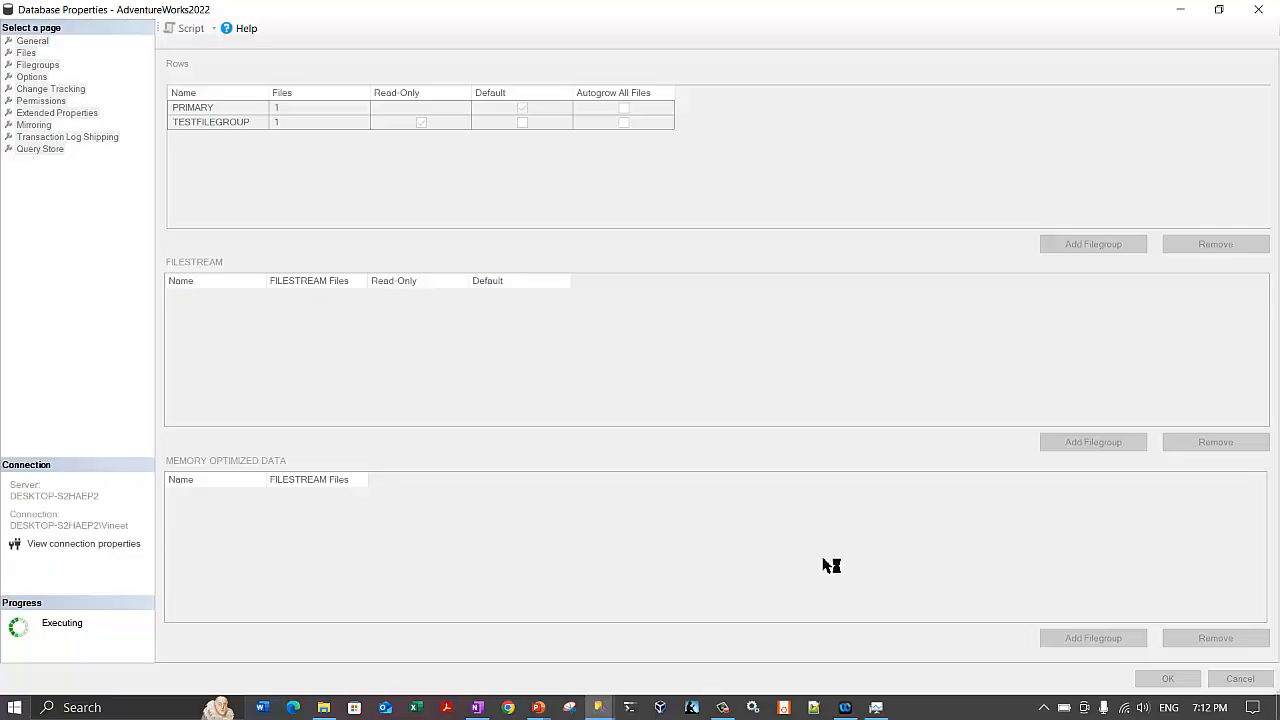
{"action": "left_click", "coordinate": [846, 411]}
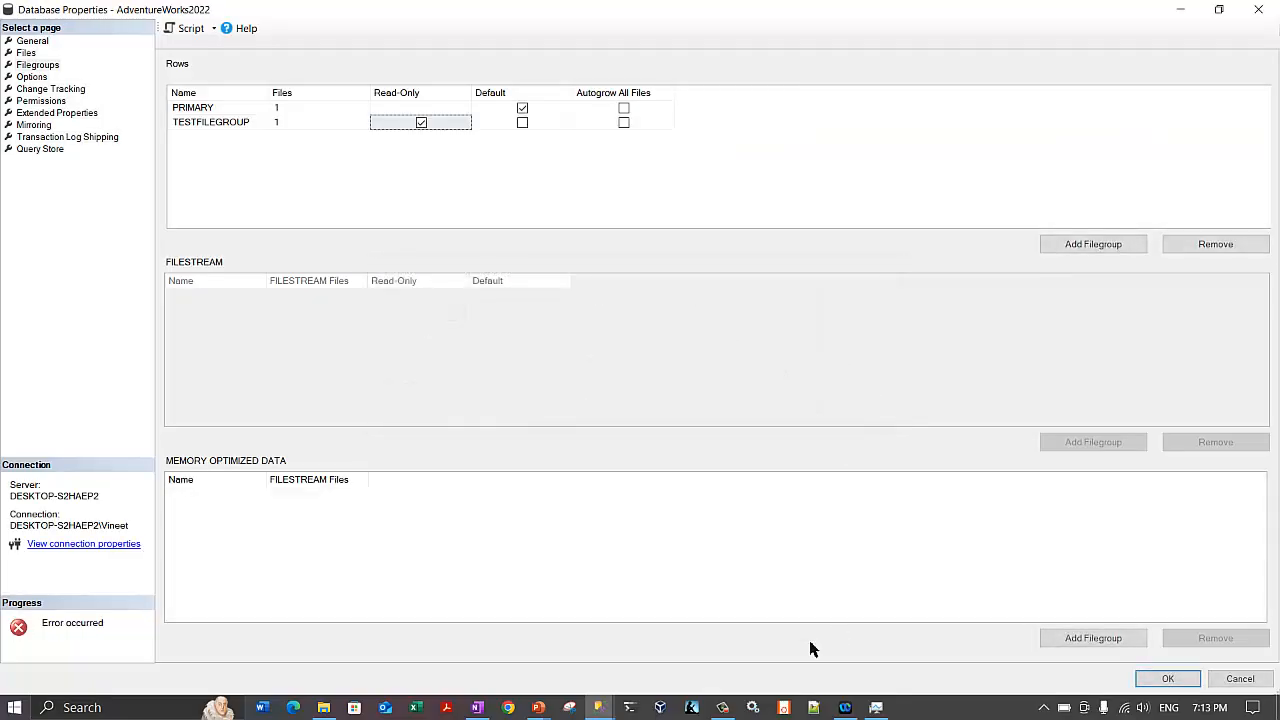
{"action": "left_click", "coordinate": [1160, 679]}
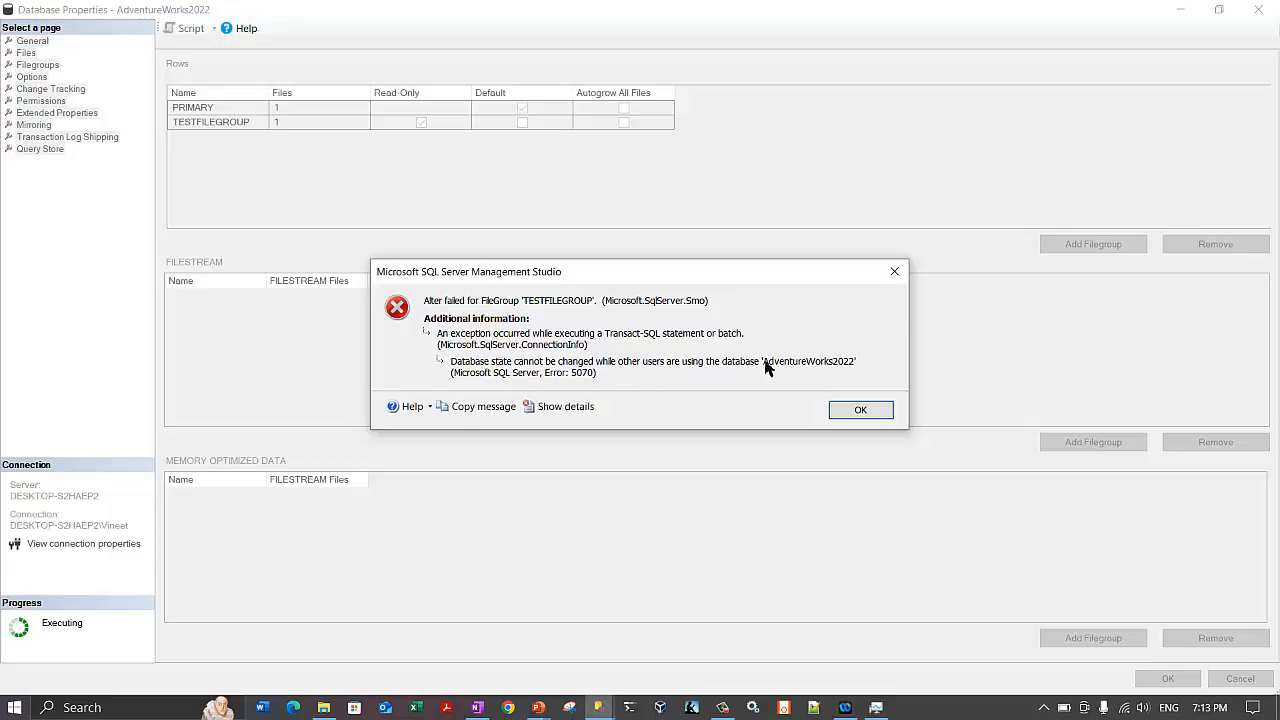
{"action": "left_click", "coordinate": [855, 411]}
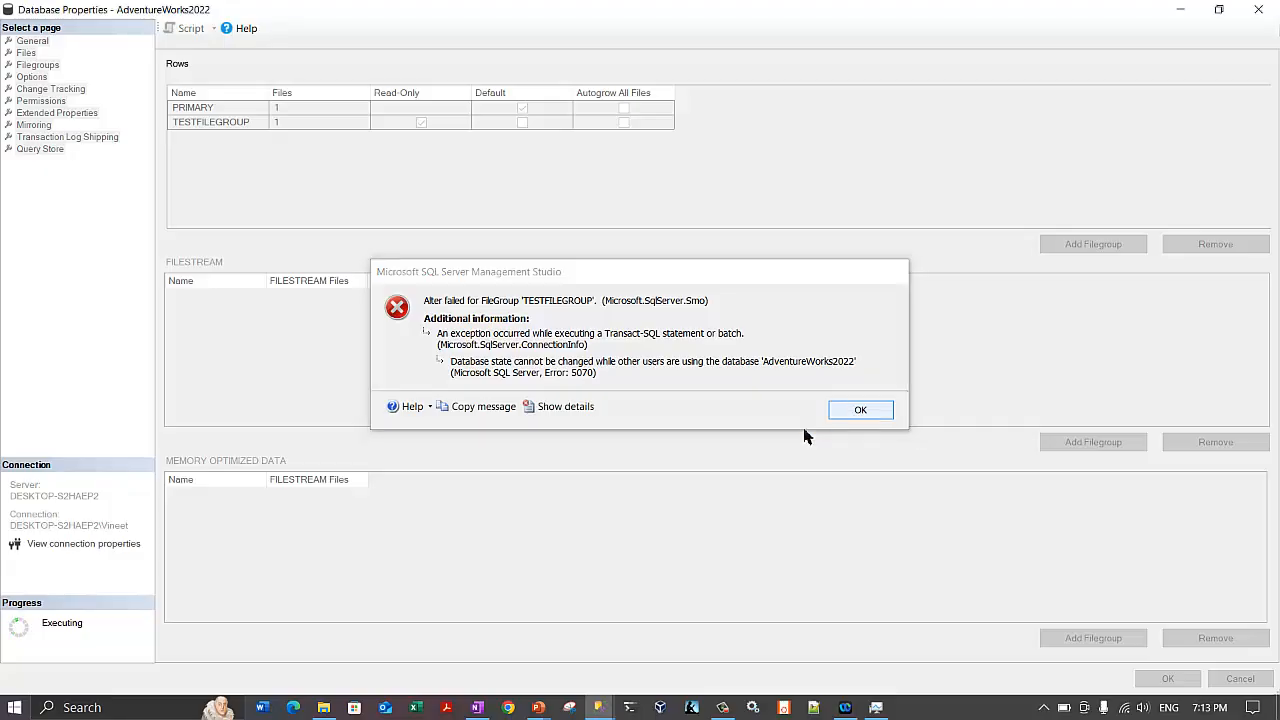
{"action": "left_click", "coordinate": [1238, 680]}
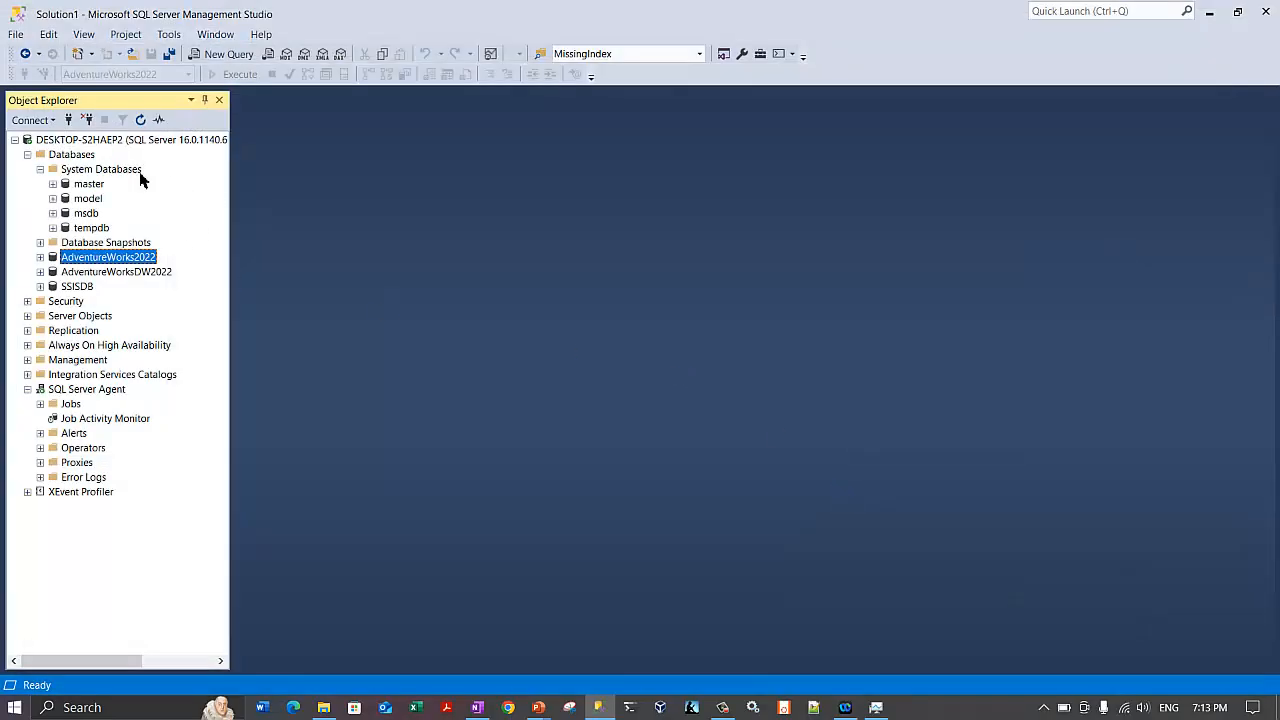
Open a new query on the master database and close it again, leaving master as the current database context.
{"action": "left_click", "coordinate": [88, 185]}
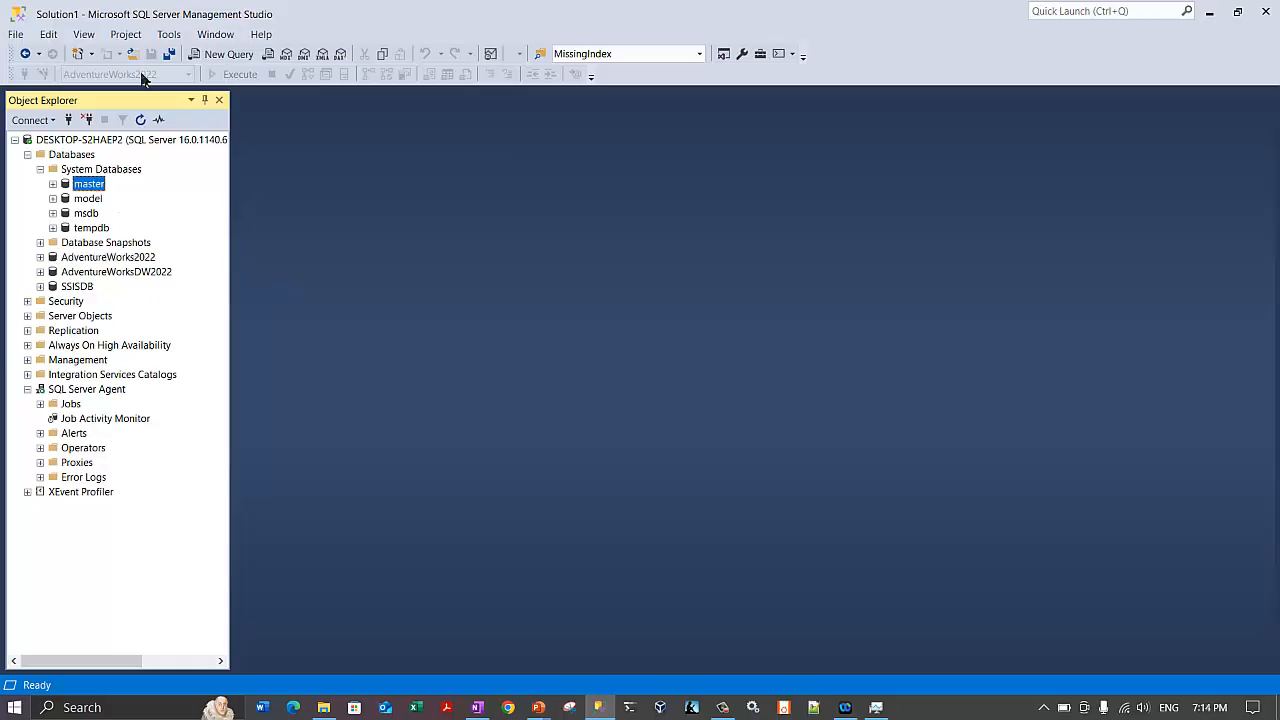
{"action": "left_click", "coordinate": [222, 54]}
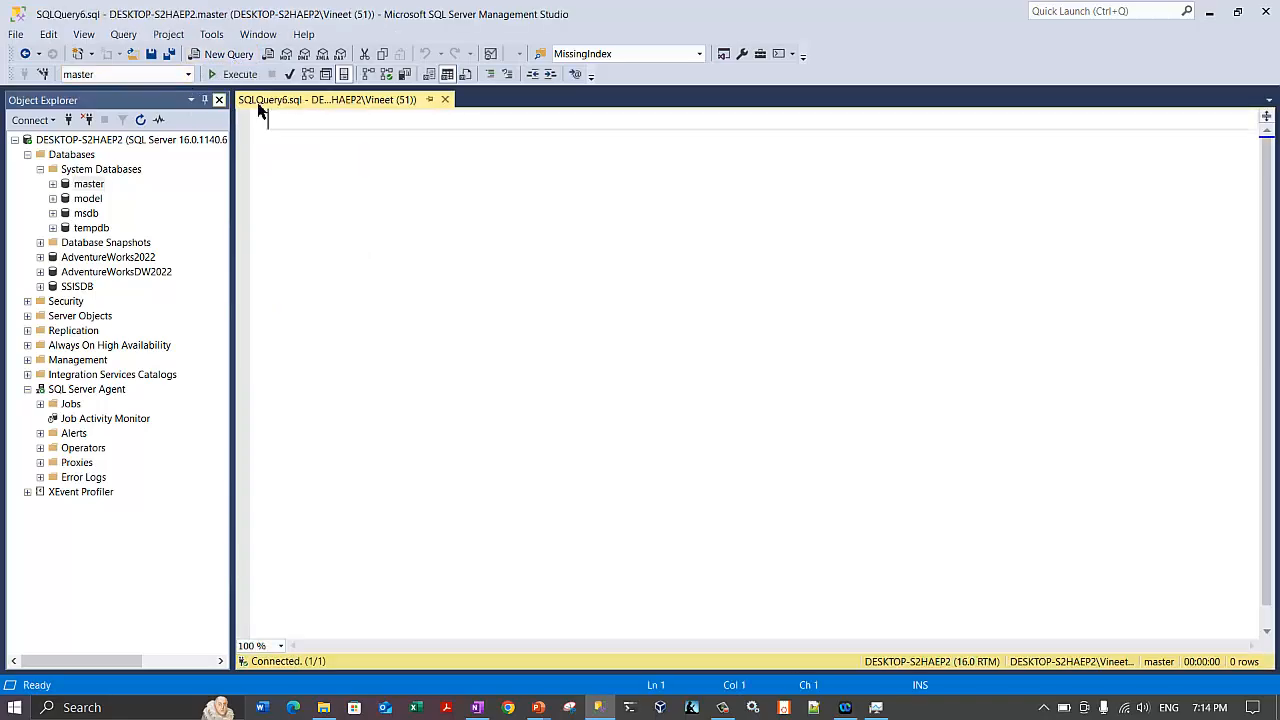
{"action": "left_click", "coordinate": [445, 100]}
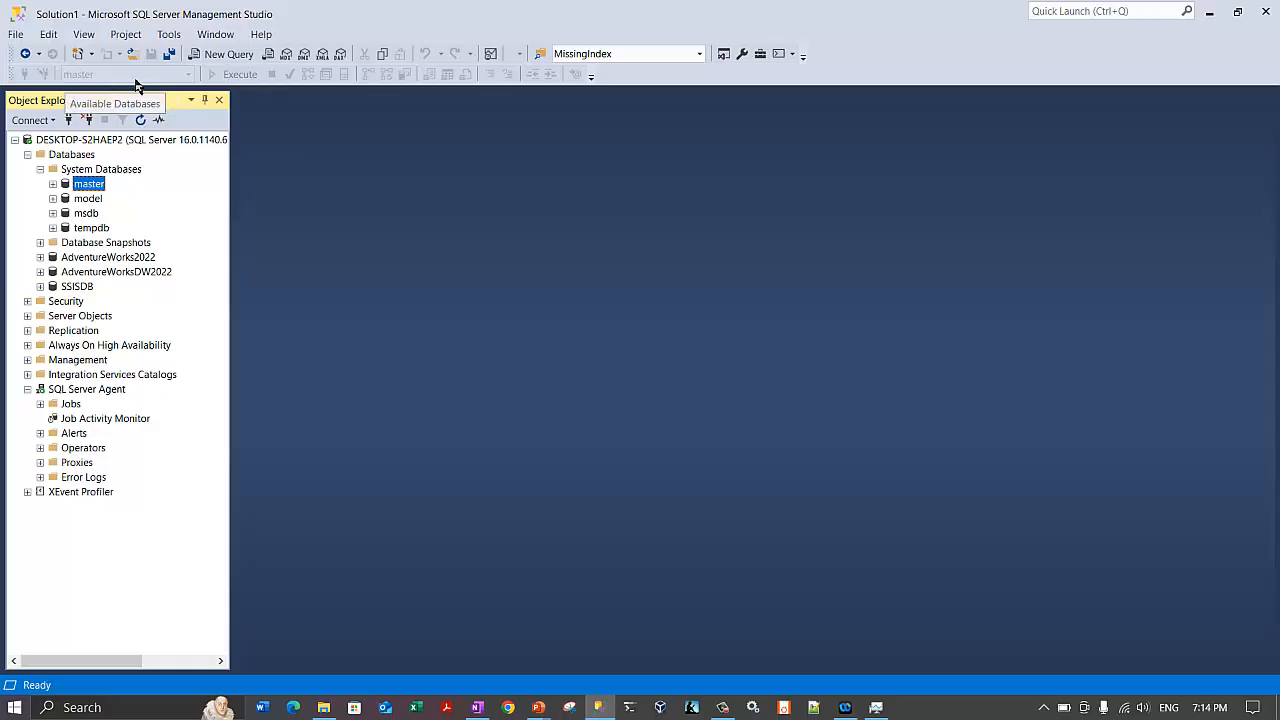
{"action": "right_click", "coordinate": [131, 259]}
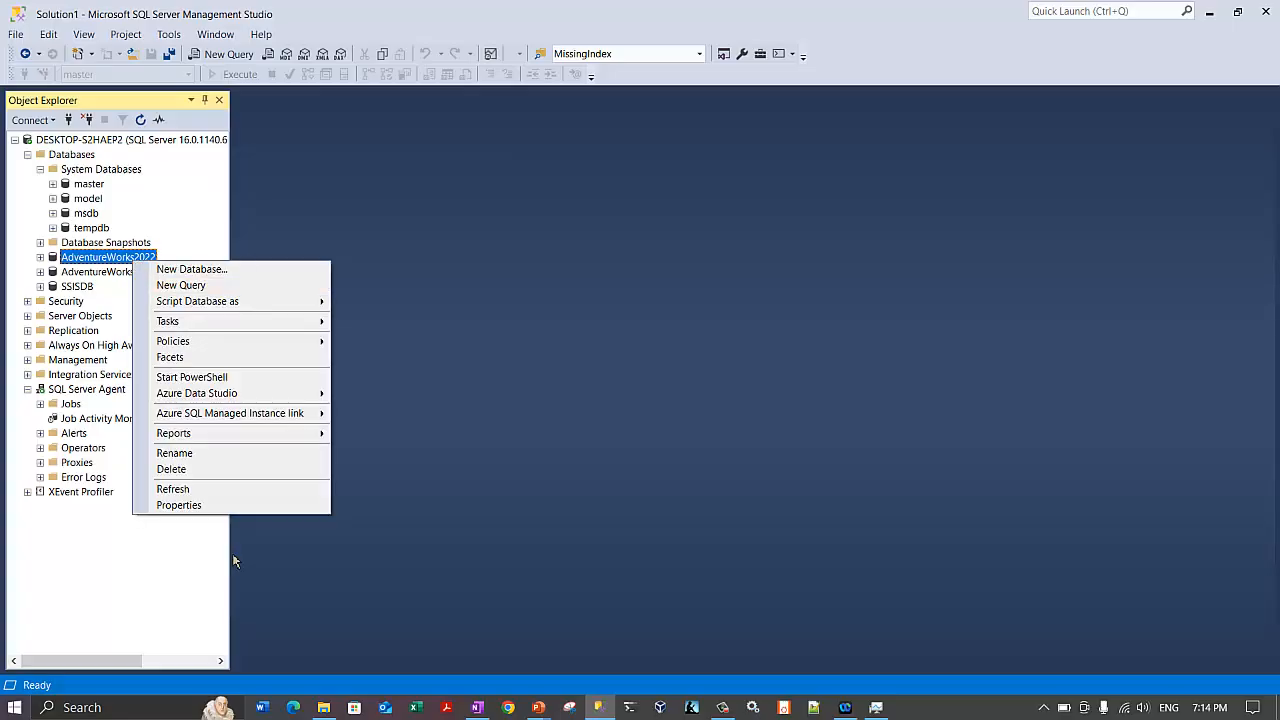
{"action": "right_click", "coordinate": [90, 188]}
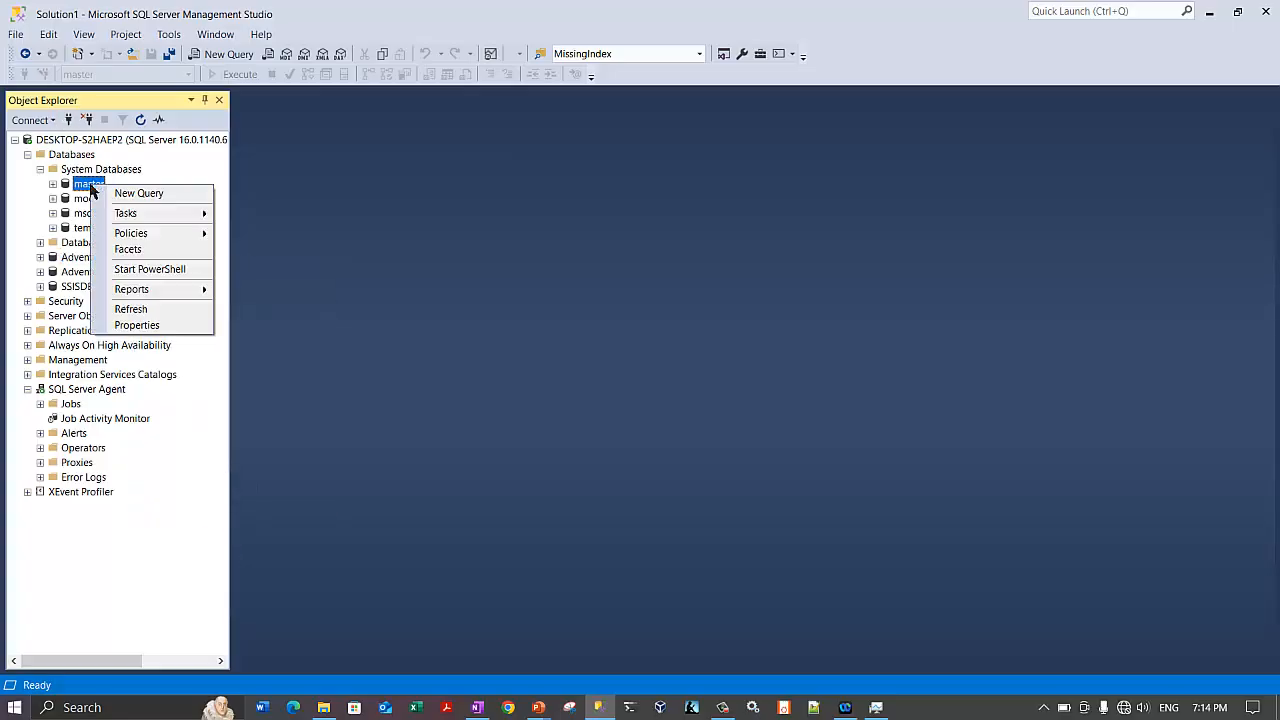
{"action": "left_click", "coordinate": [165, 323]}
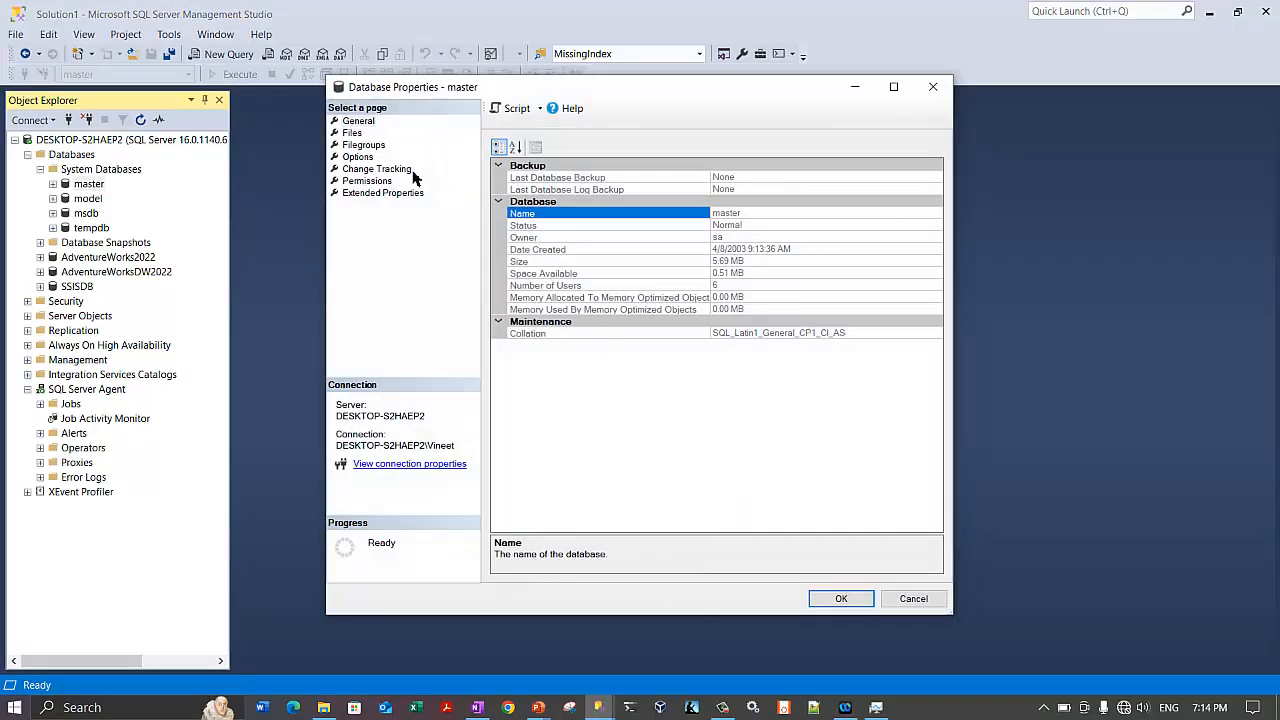
{"action": "left_click", "coordinate": [913, 598]}
Set the TESTFILEGROUP filegroup of AdventureWorks2022 to read-only and save the database properties.
{"action": "right_click", "coordinate": [104, 258]}
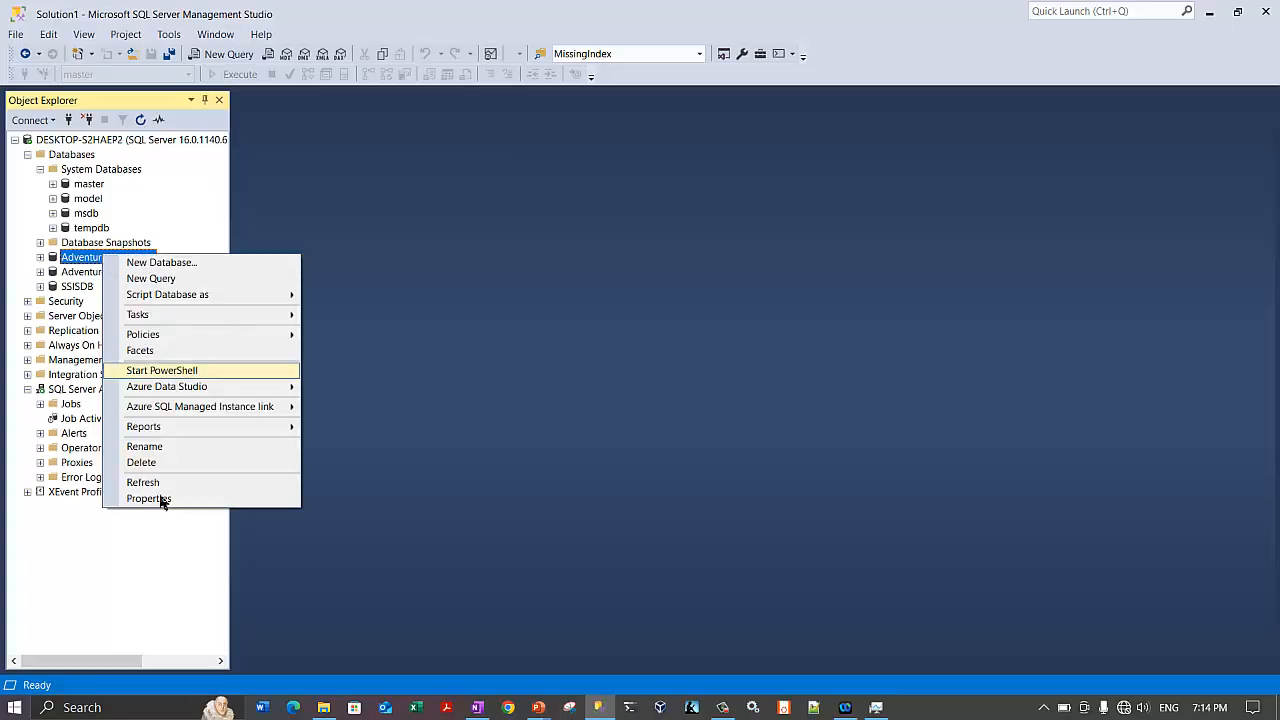
{"action": "left_click", "coordinate": [162, 497]}
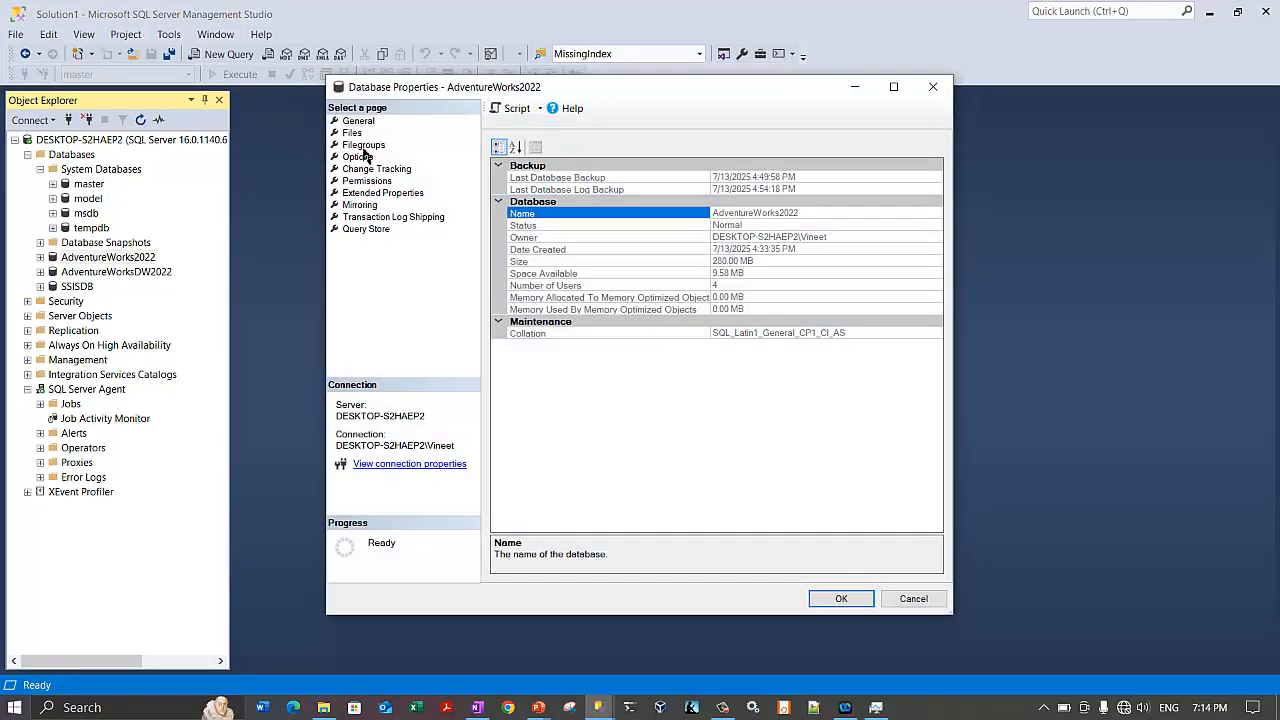
{"action": "left_click", "coordinate": [365, 146]}
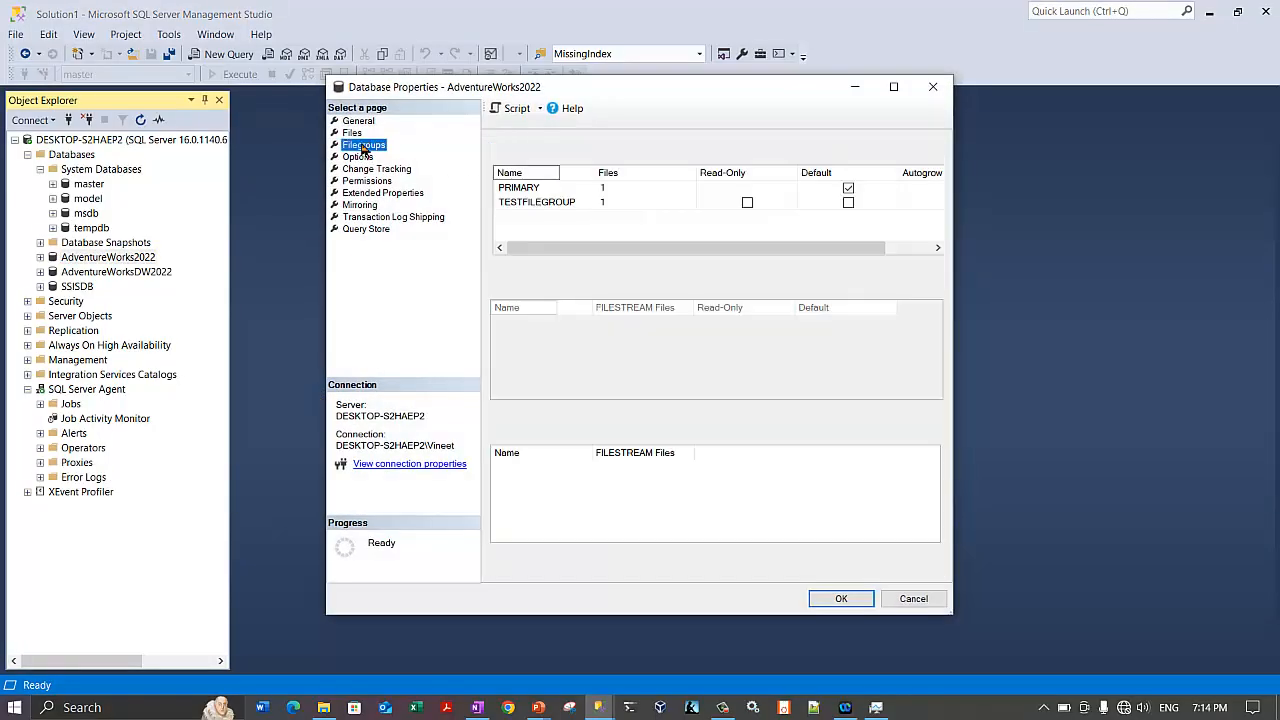
{"action": "left_click", "coordinate": [748, 203]}
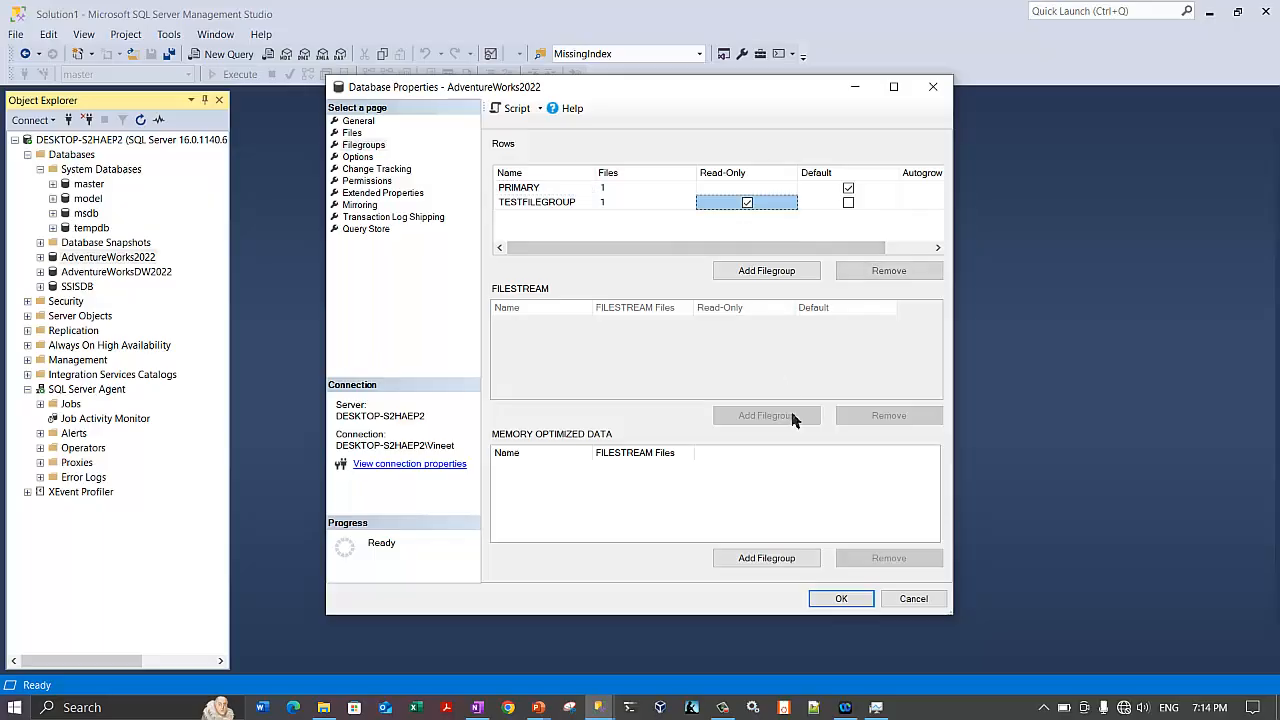
{"action": "left_click", "coordinate": [836, 598]}
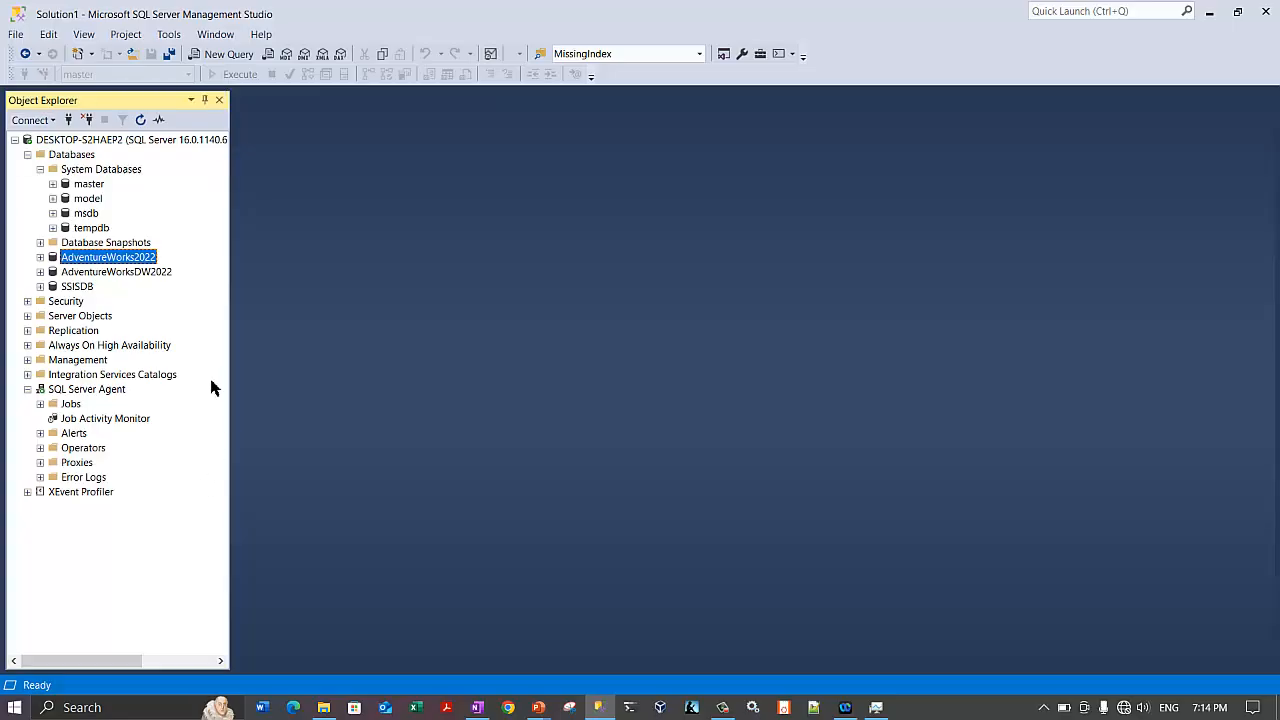
Reopen the AdventureWorks2022 properties, check the read-only setting of TESTFILEGROUP, and close them without changes.
{"action": "right_click", "coordinate": [138, 263]}
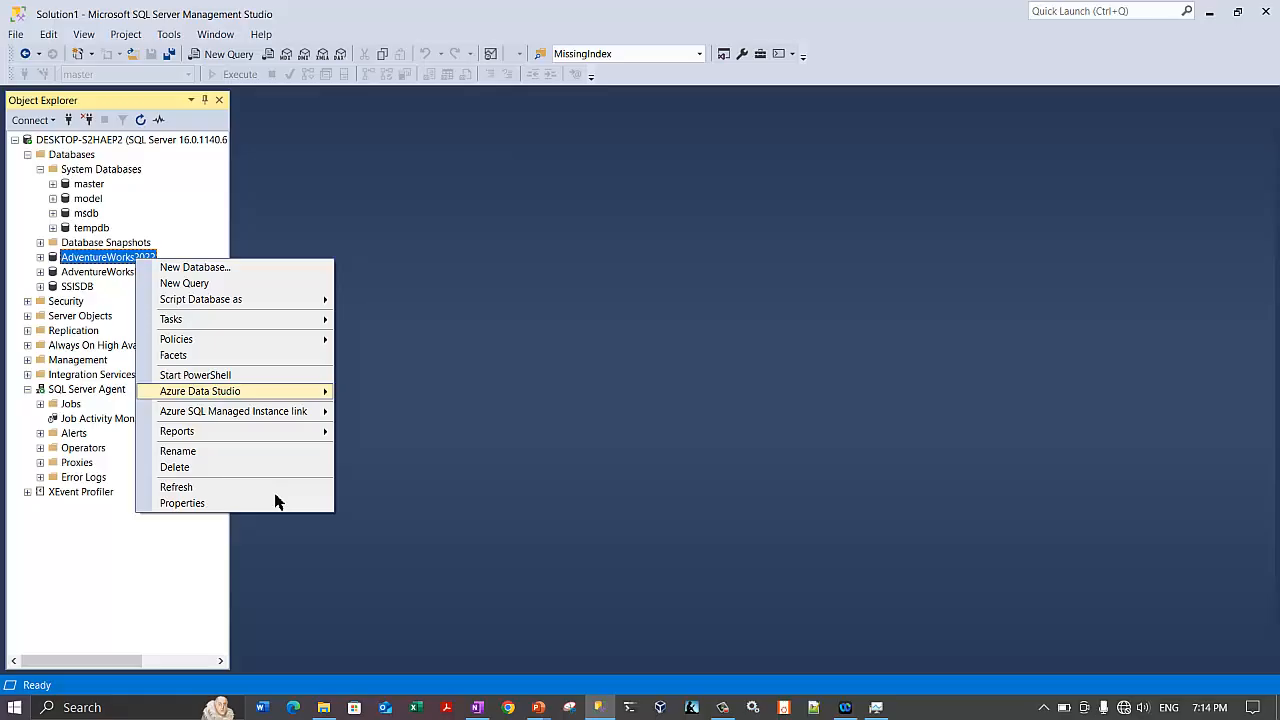
{"action": "left_click", "coordinate": [238, 502]}
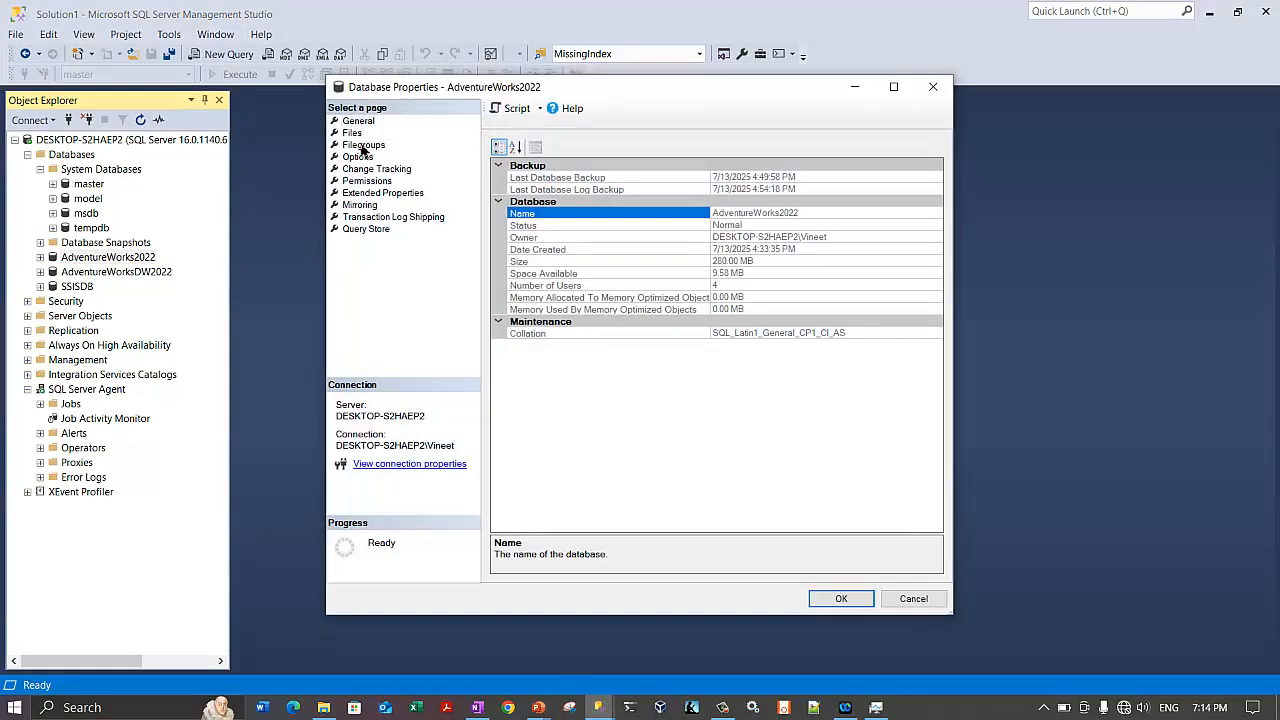
{"action": "left_click", "coordinate": [363, 146]}
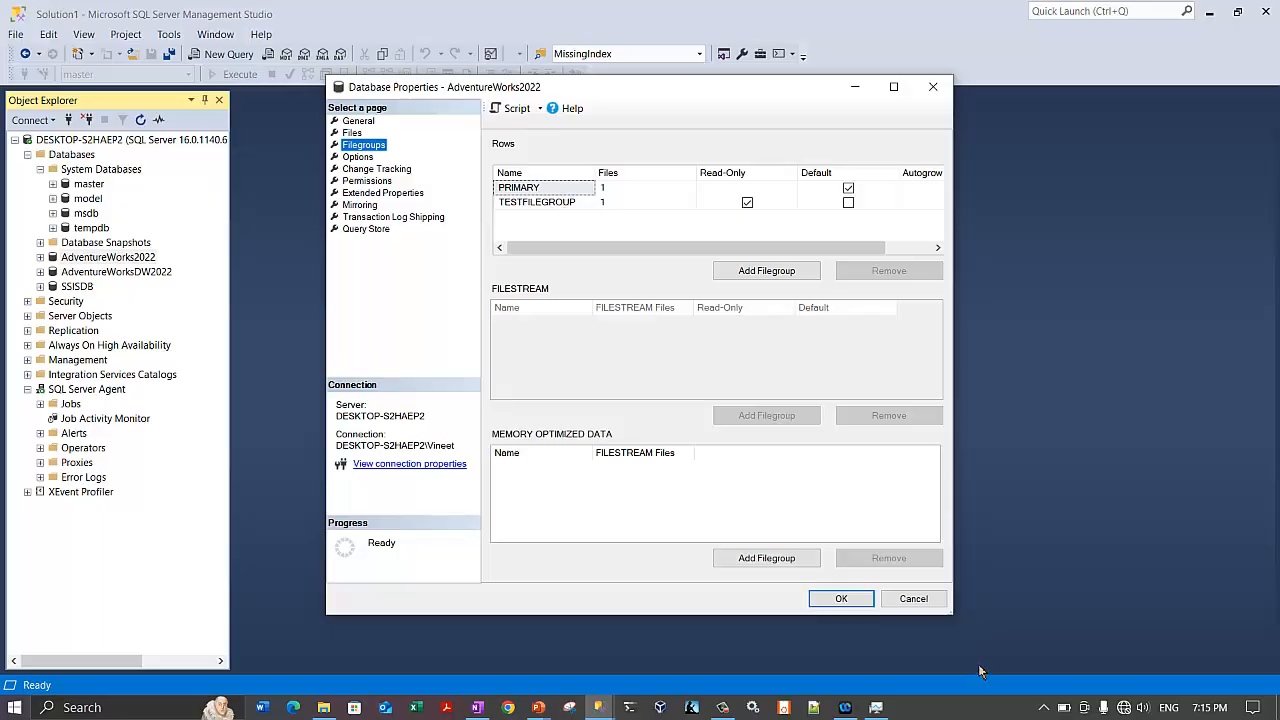
{"action": "left_click", "coordinate": [916, 600]}
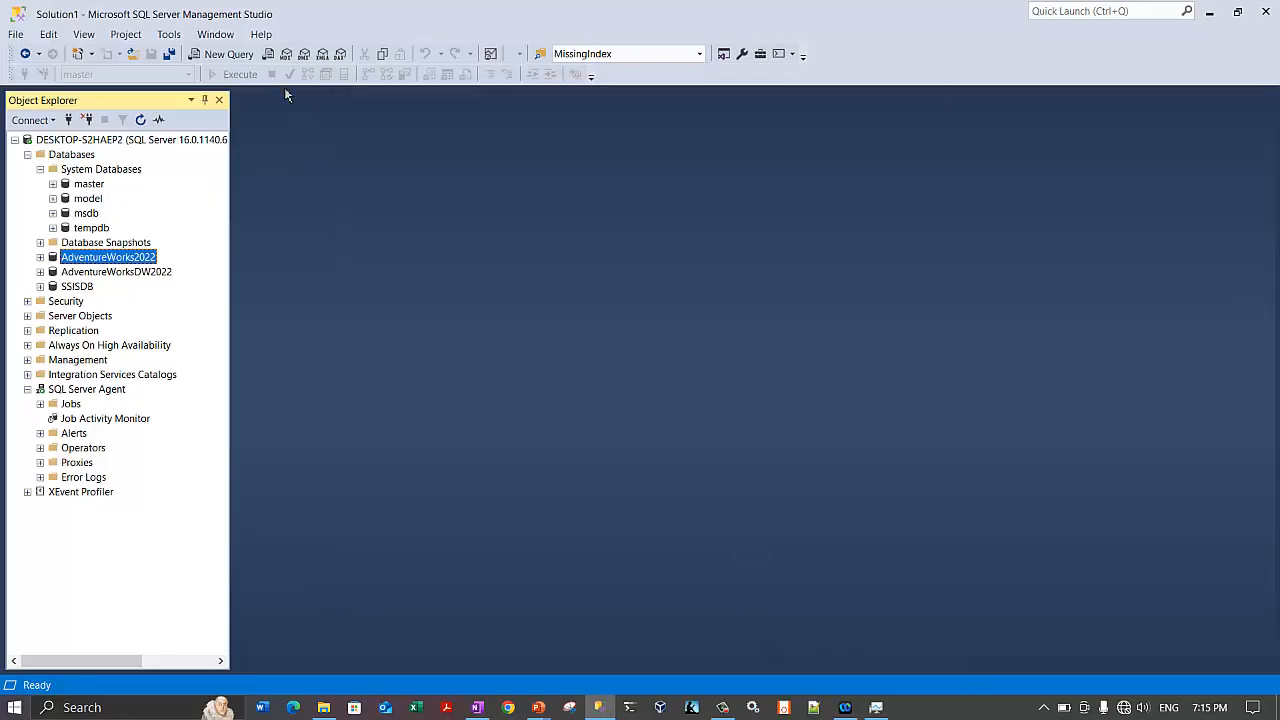
Open a new query on AdventureWorks2022 and begin the statement with "insert into test1".
{"action": "left_click", "coordinate": [228, 54]}
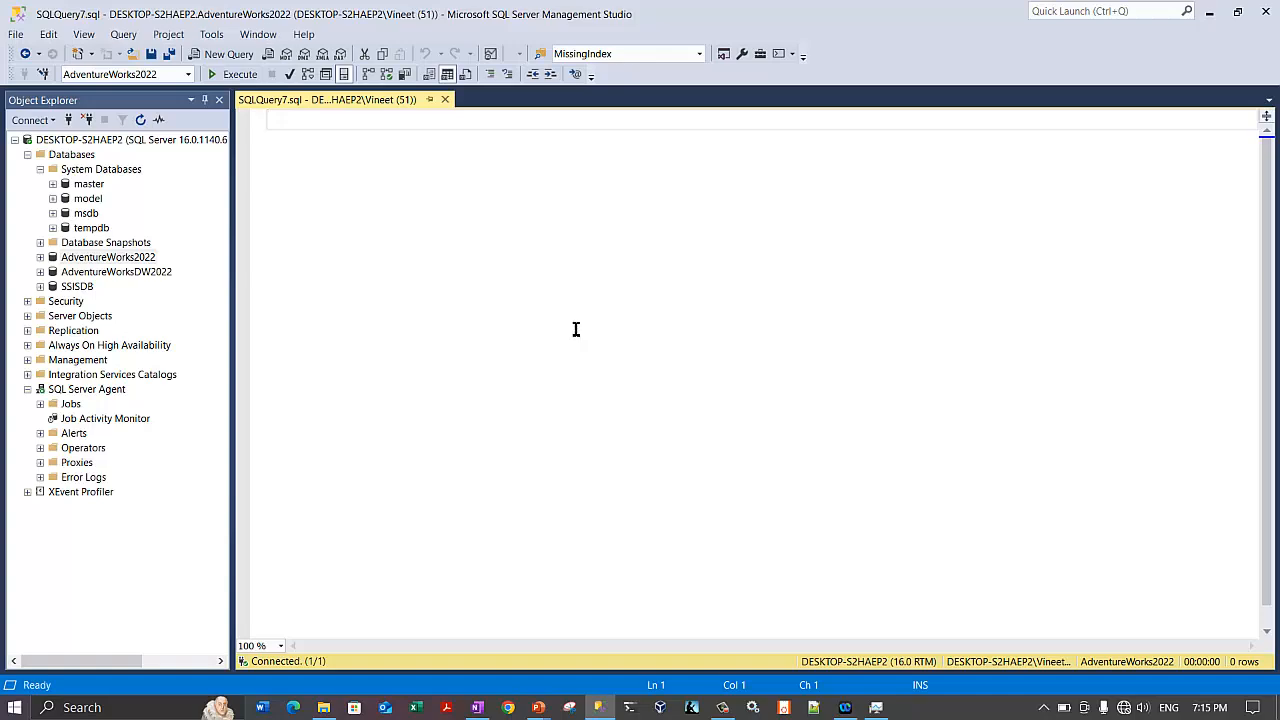
{"action": "type", "text": "inse"}
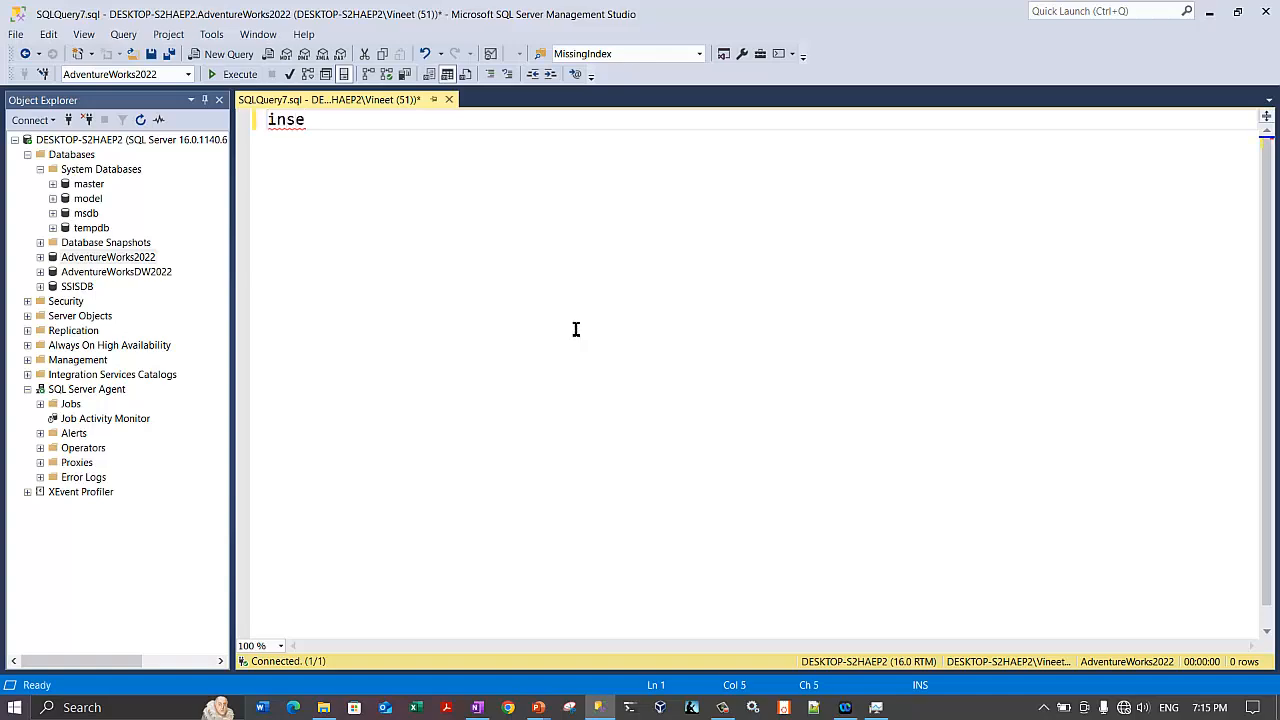
{"action": "type", "text": "rt te"}
{"action": "key", "text": "BackSpace"}
{"action": "key", "text": "BackSpace"}
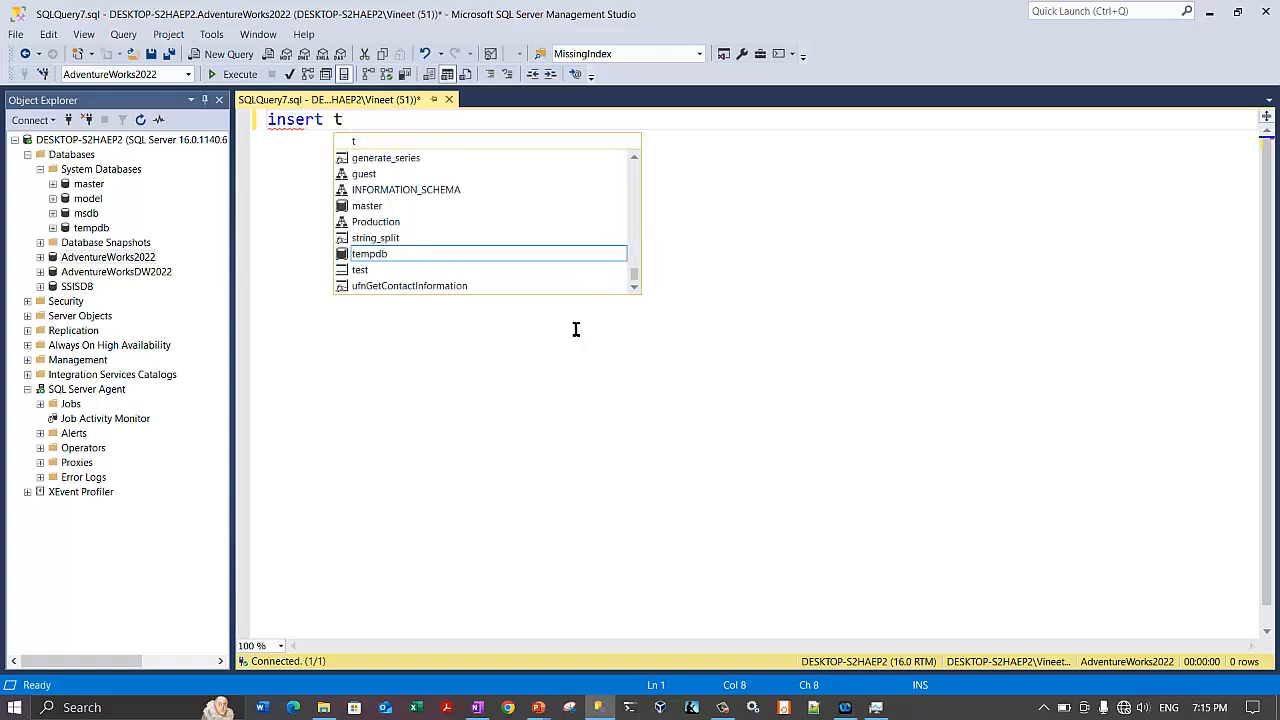
{"action": "type", "text": "into "}
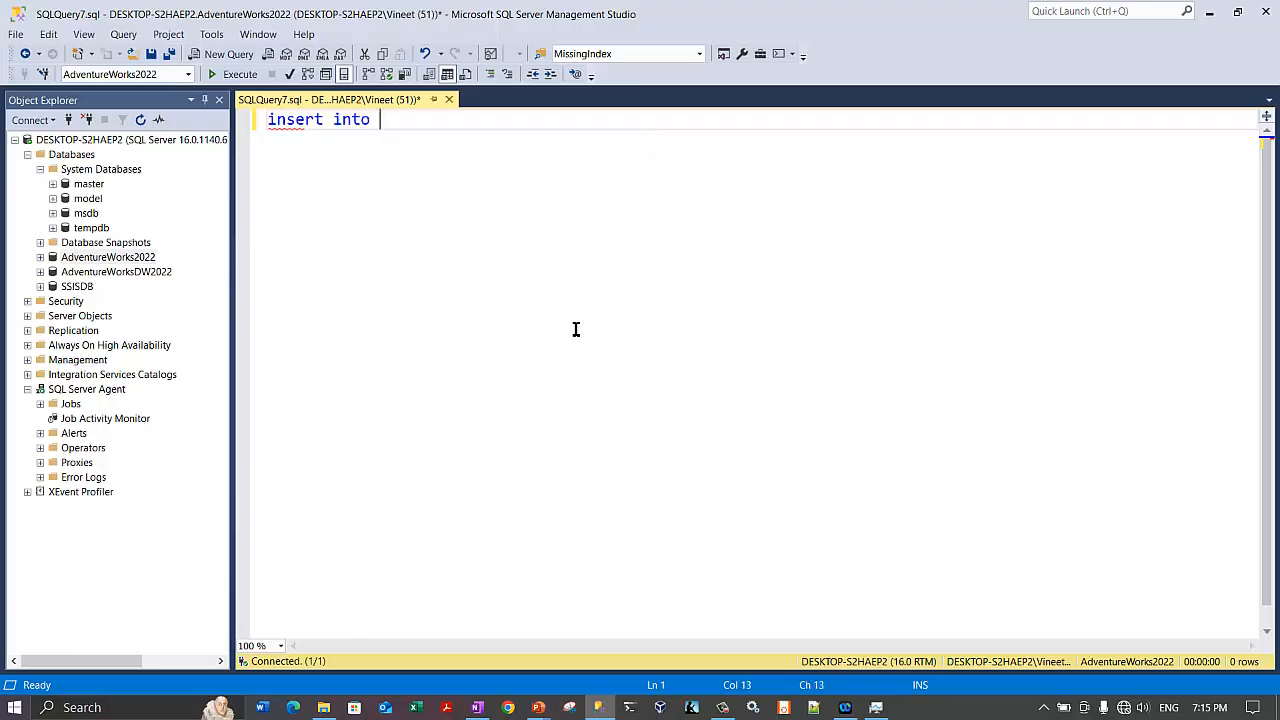
{"action": "type", "text": "table"}
{"action": "key", "text": "BackSpace"}
{"action": "key", "text": "BackSpace"}
{"action": "key", "text": "BackSpace"}
{"action": "key", "text": "BackSpace"}
{"action": "key", "text": "BackSpace"}
{"action": "key", "text": "BackSpace"}
{"action": "type", "text": "test1"}
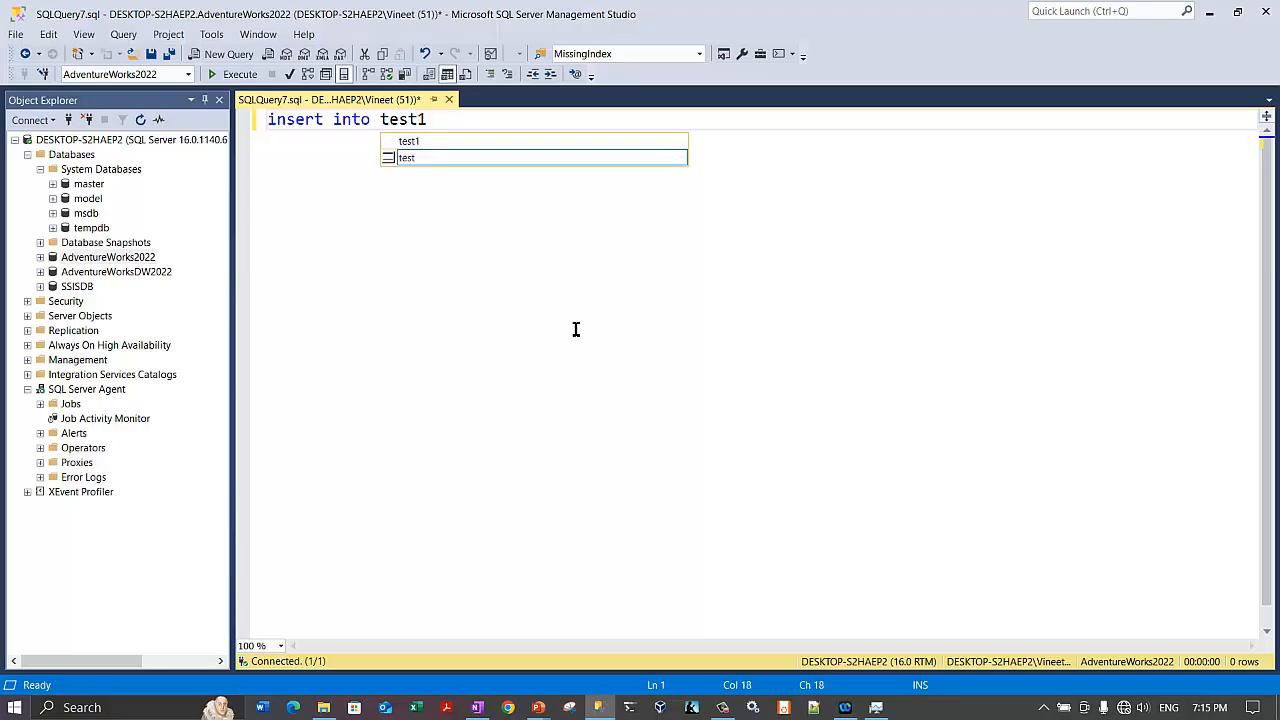
Complete the insert statement with "values (5), (6)" on a second line and try to execute it twice.
{"action": "key", "text": "Escape"}
{"action": "key", "text": "Return"}
{"action": "type", "text": "val"}
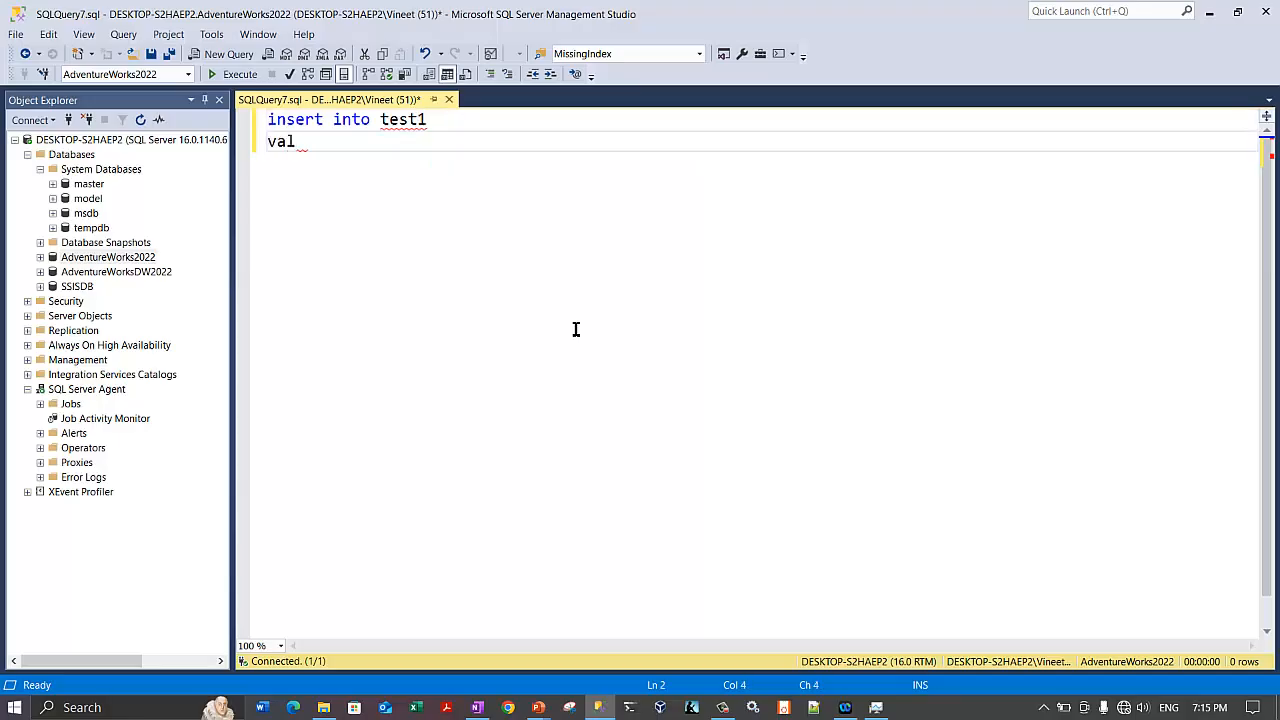
{"action": "type", "text": "ues (5), ("}
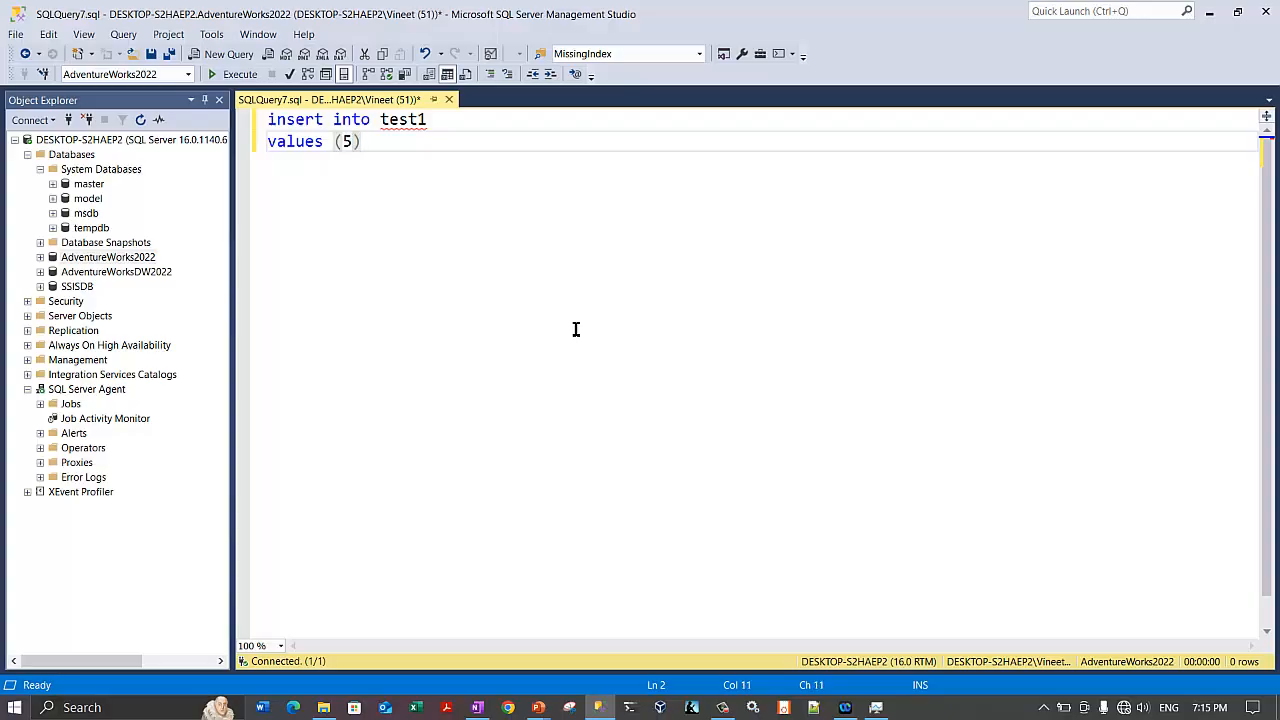
{"action": "type", "text": "6)"}
{"action": "left_click", "coordinate": [232, 74]}
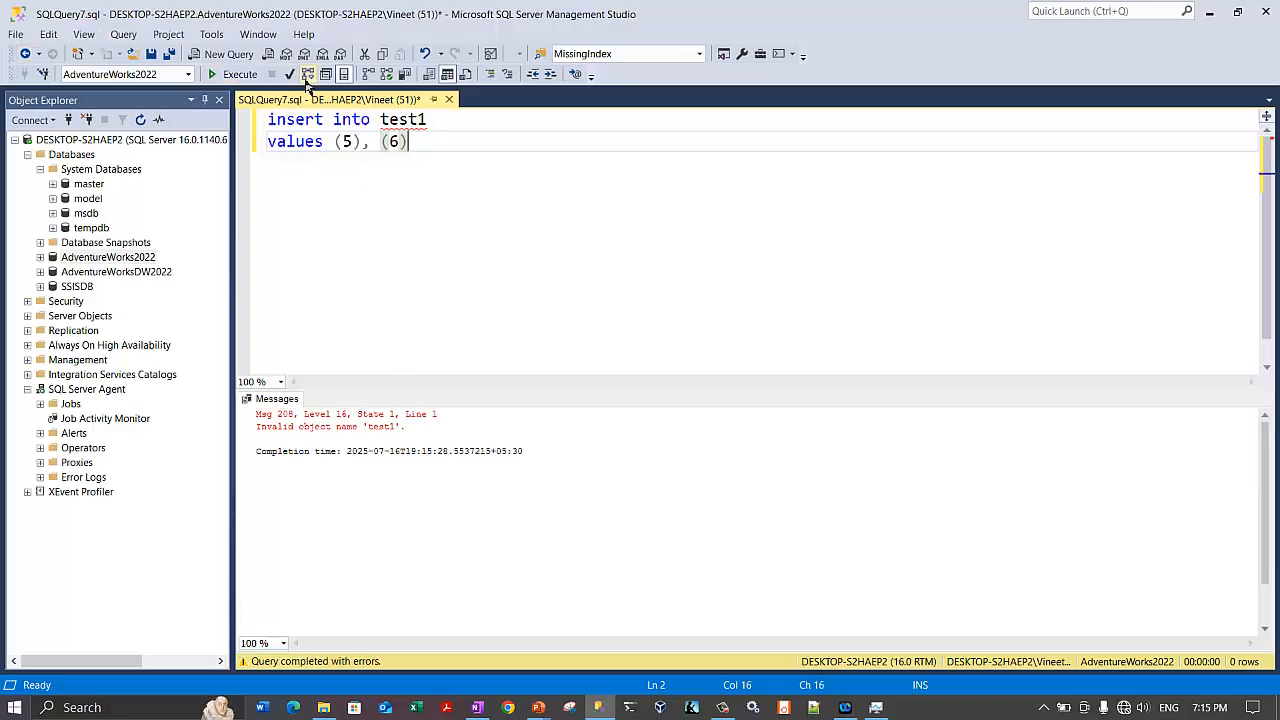
{"action": "left_click", "coordinate": [243, 77]}
Correct the table name in the insert statement to test and try to execute it.
{"action": "left_click", "coordinate": [436, 122]}
{"action": "key", "text": "BackSpace"}
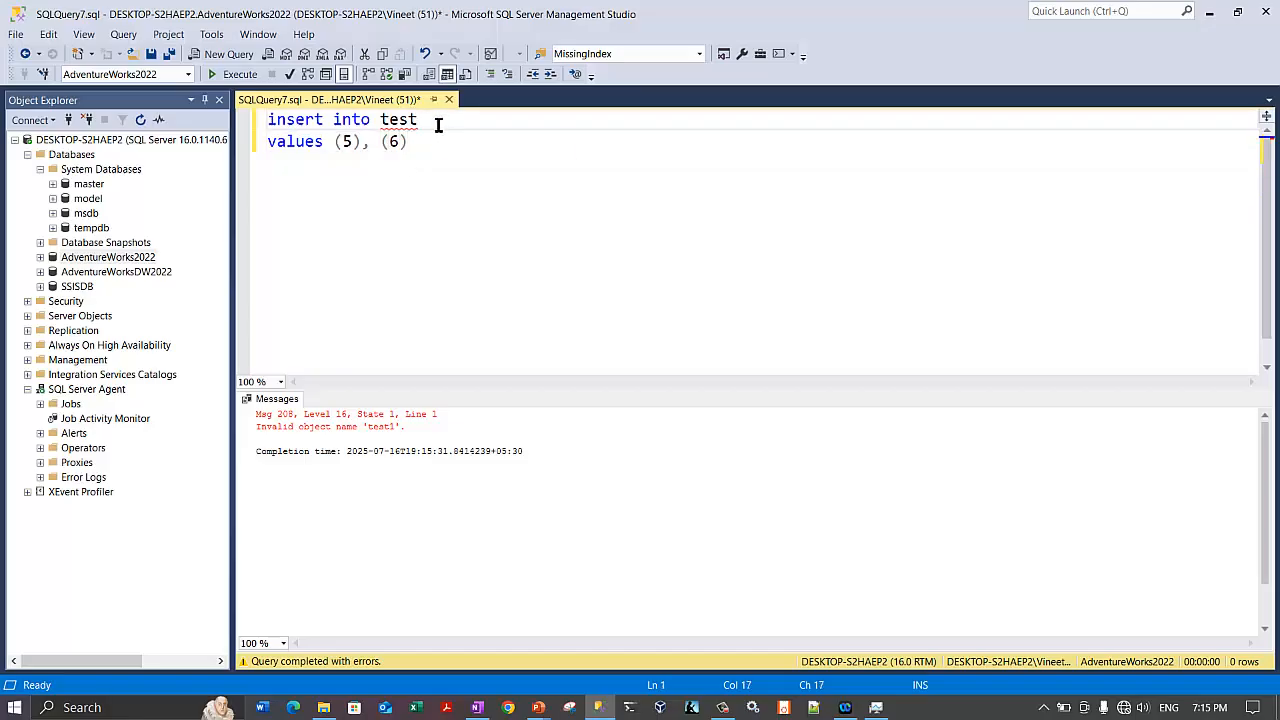
{"action": "left_click", "coordinate": [246, 79]}
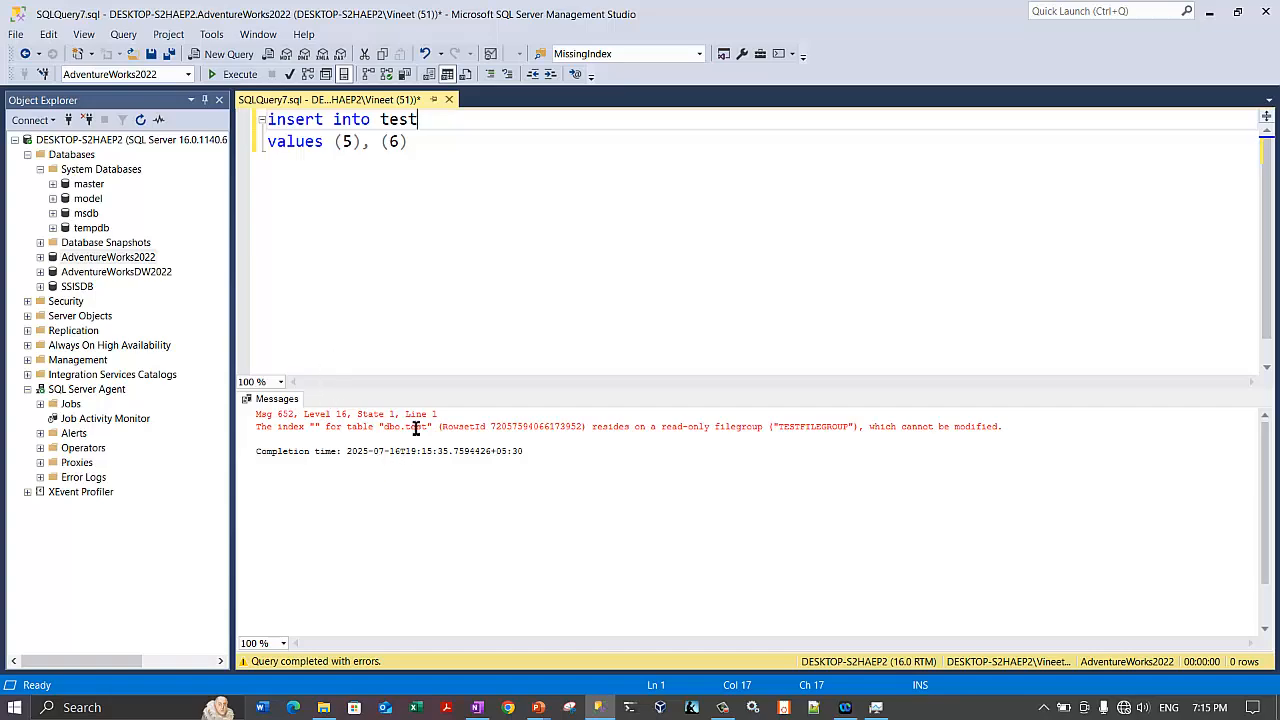
Examine the message returned for the insert into the test table and close the query without saving it.
{"action": "left_click_drag", "start_coordinate": [338, 430], "coordinate": [502, 430]}
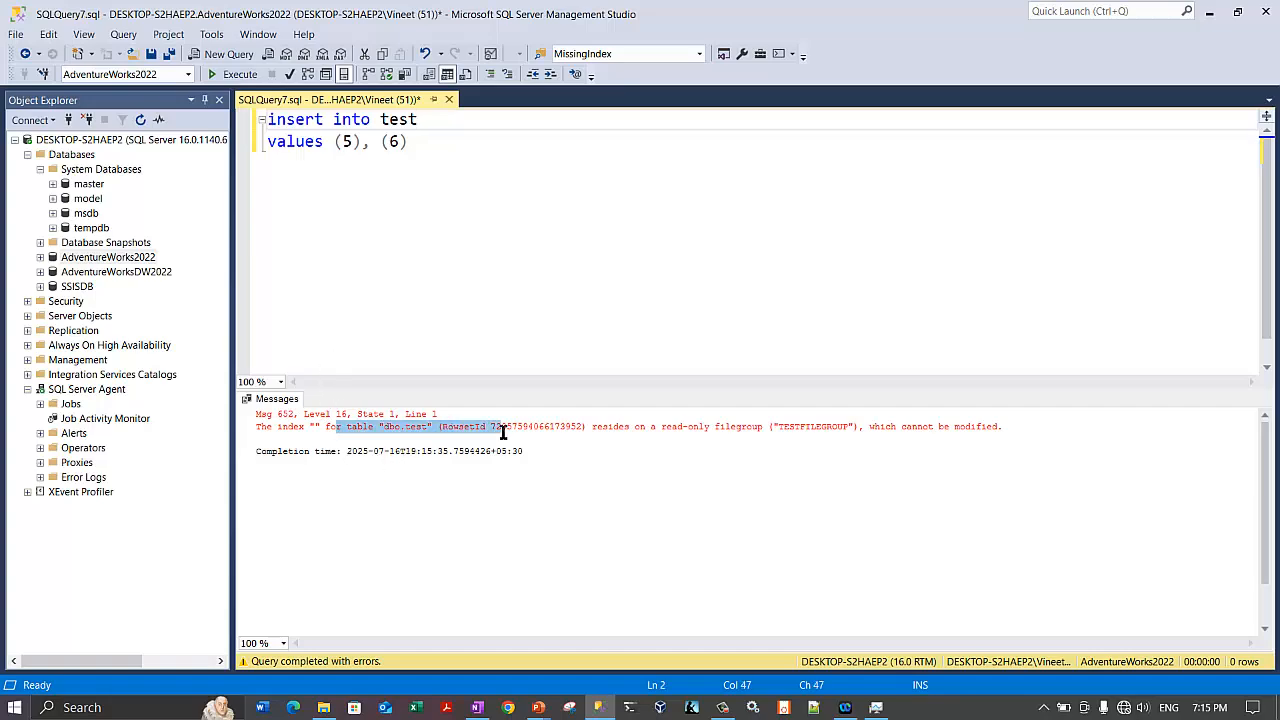
{"action": "left_click", "coordinate": [625, 430]}
{"action": "left_click_drag", "start_coordinate": [587, 430], "coordinate": [1010, 424]}
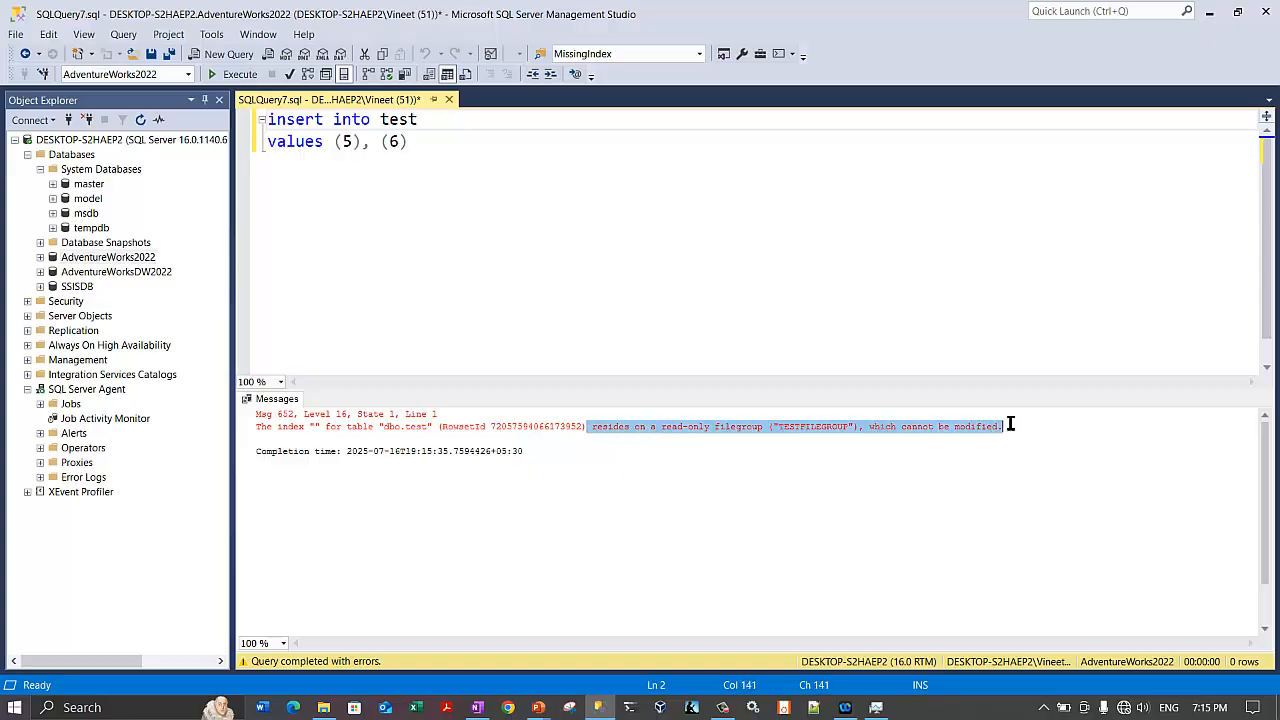
{"action": "left_click", "coordinate": [502, 171]}
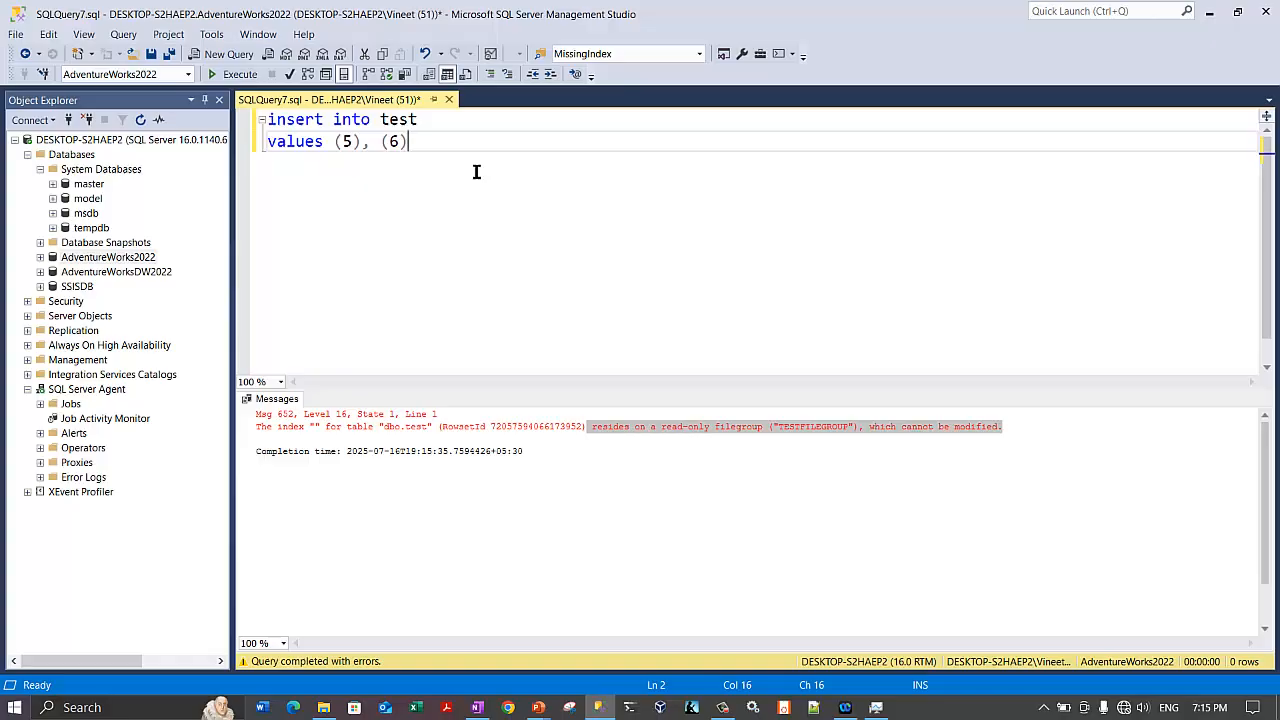
{"action": "left_click", "coordinate": [451, 101]}
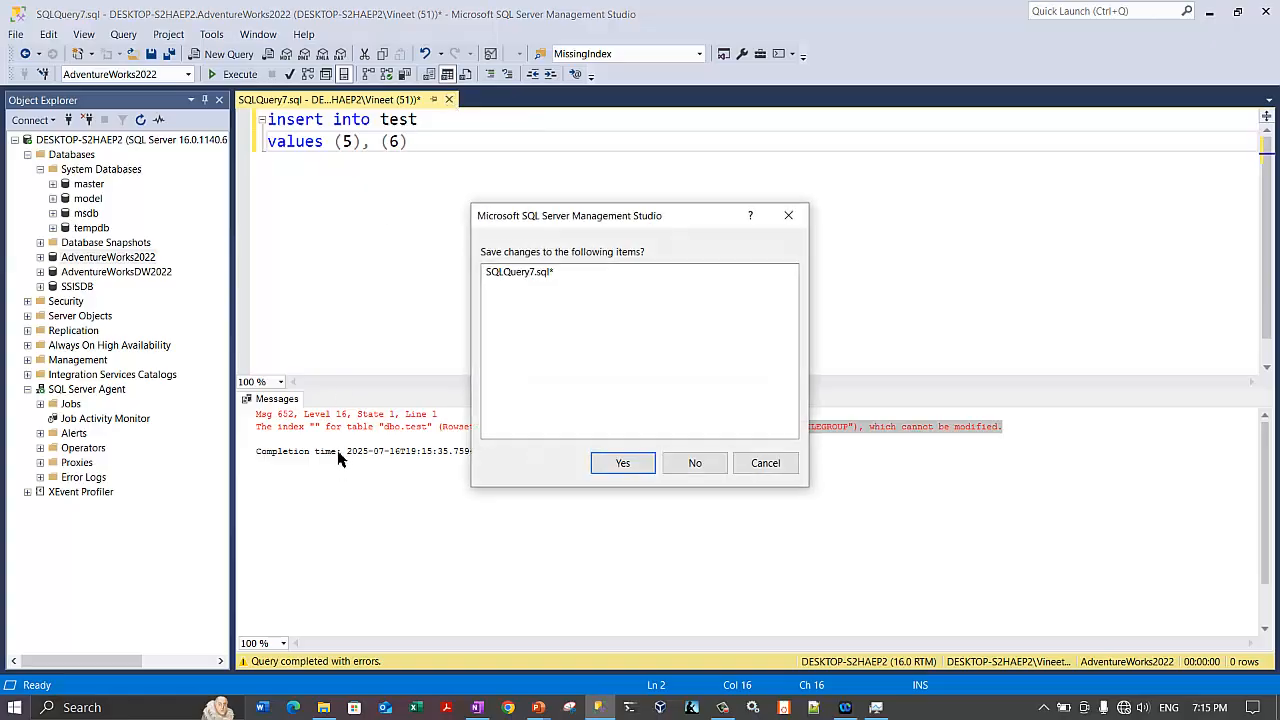
{"action": "left_click", "coordinate": [690, 464]}
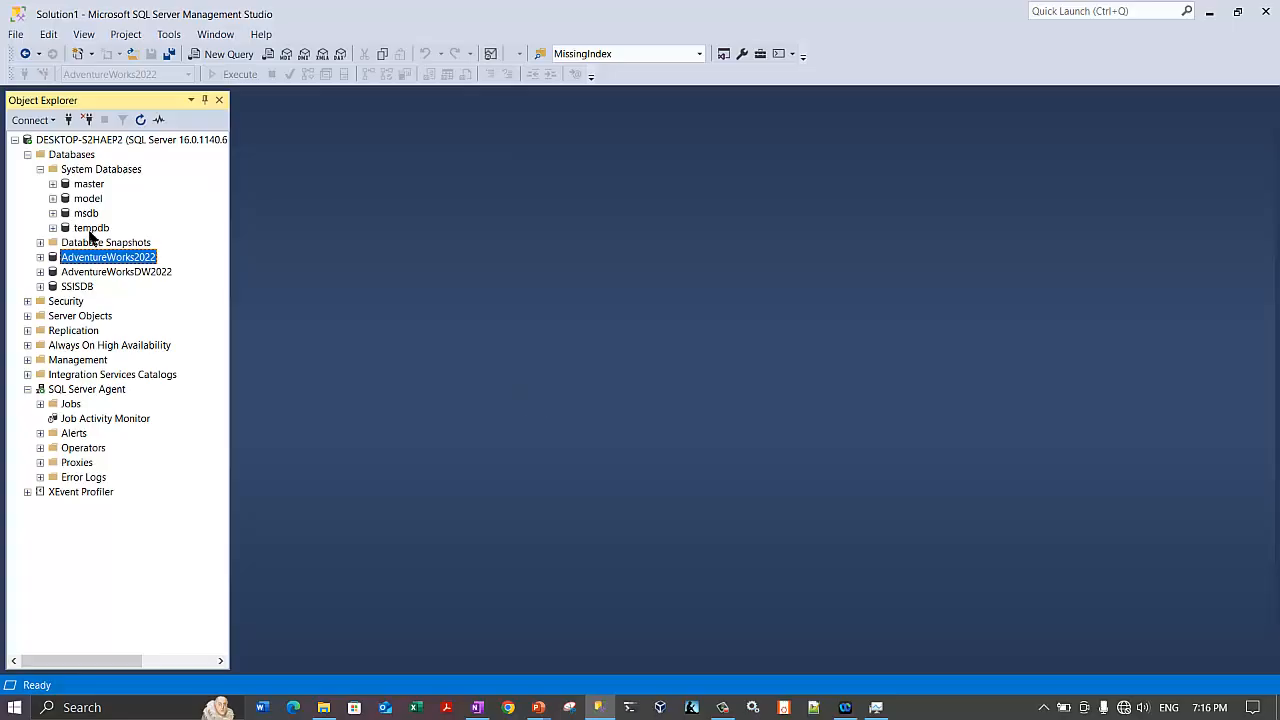
Check the filegroup settings and the TestFile entry in the AdventureWorks2022 database properties, and close them without changes.
{"action": "right_click", "coordinate": [113, 257]}
{"action": "left_click", "coordinate": [270, 500]}
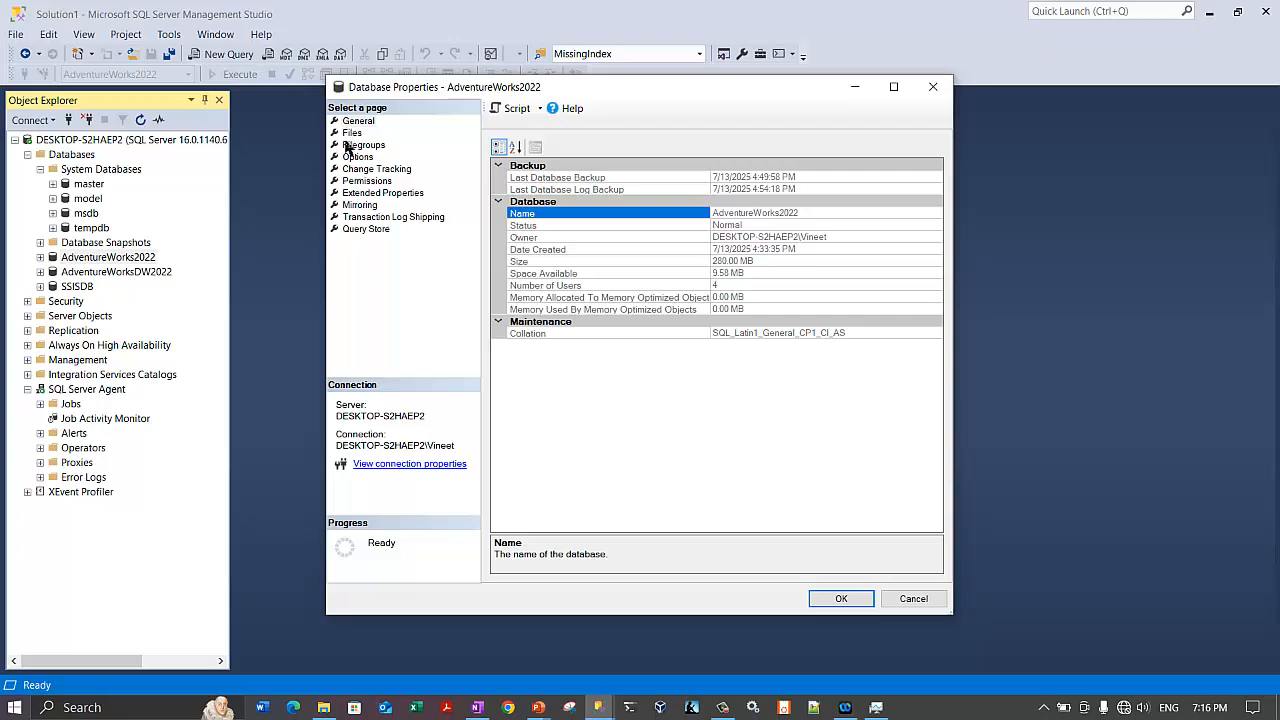
{"action": "left_click", "coordinate": [351, 133]}
{"action": "left_click", "coordinate": [362, 145]}
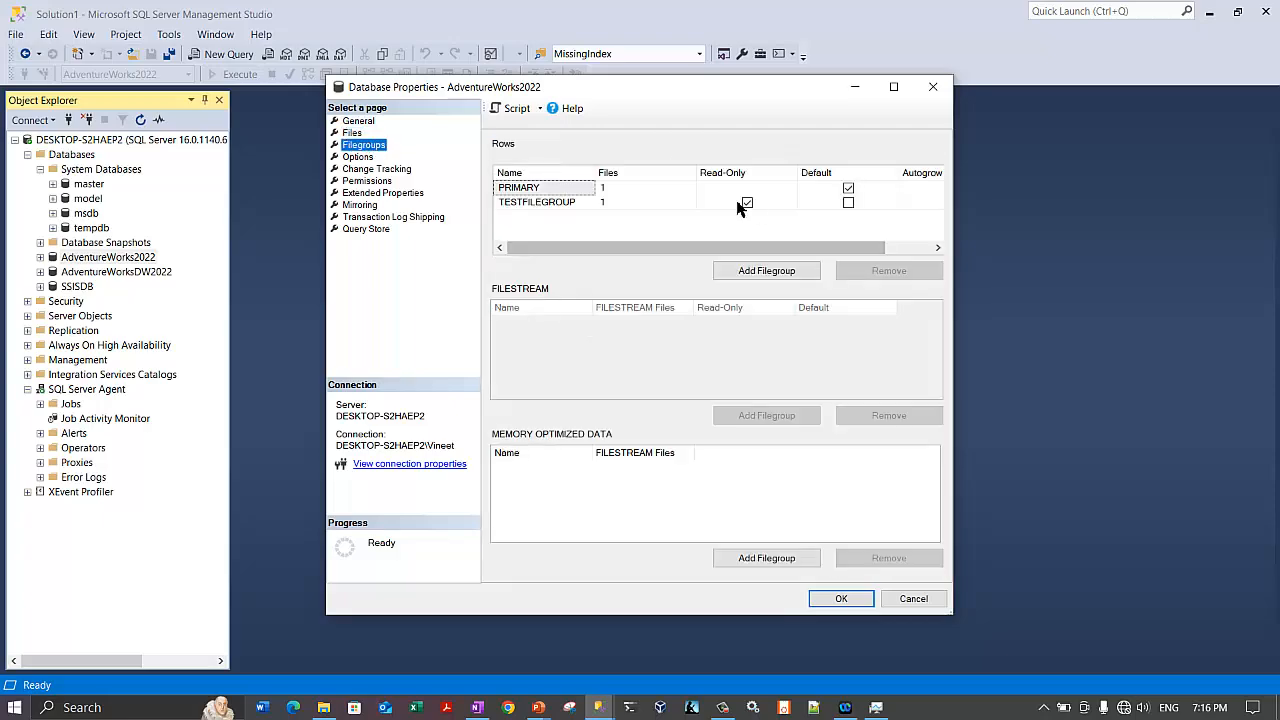
{"action": "left_click", "coordinate": [351, 133]}
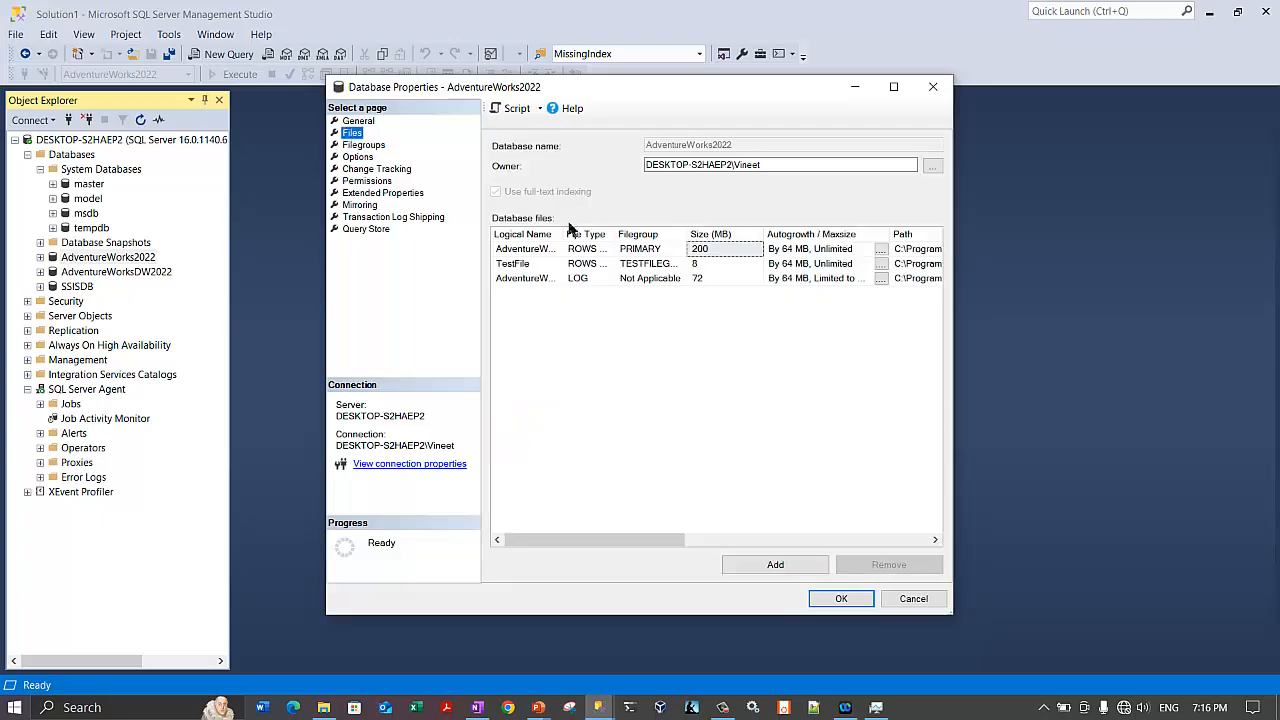
{"action": "left_click", "coordinate": [500, 264]}
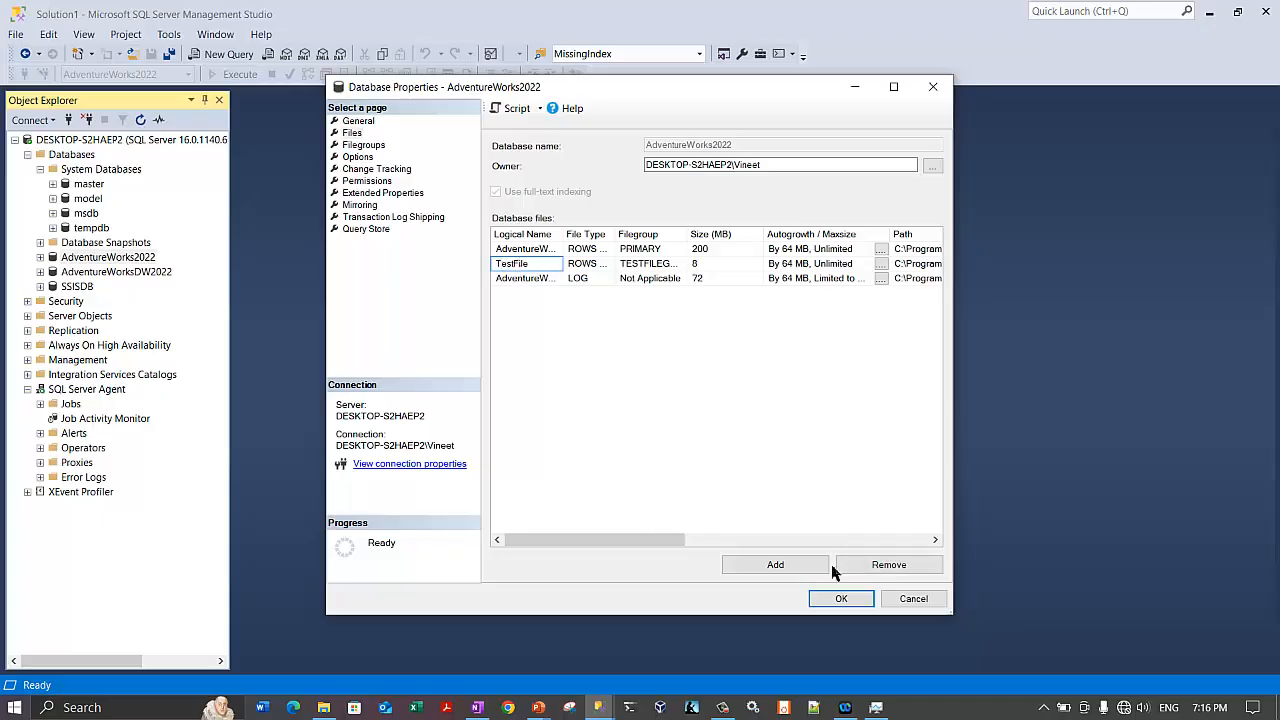
{"action": "left_click", "coordinate": [914, 601]}
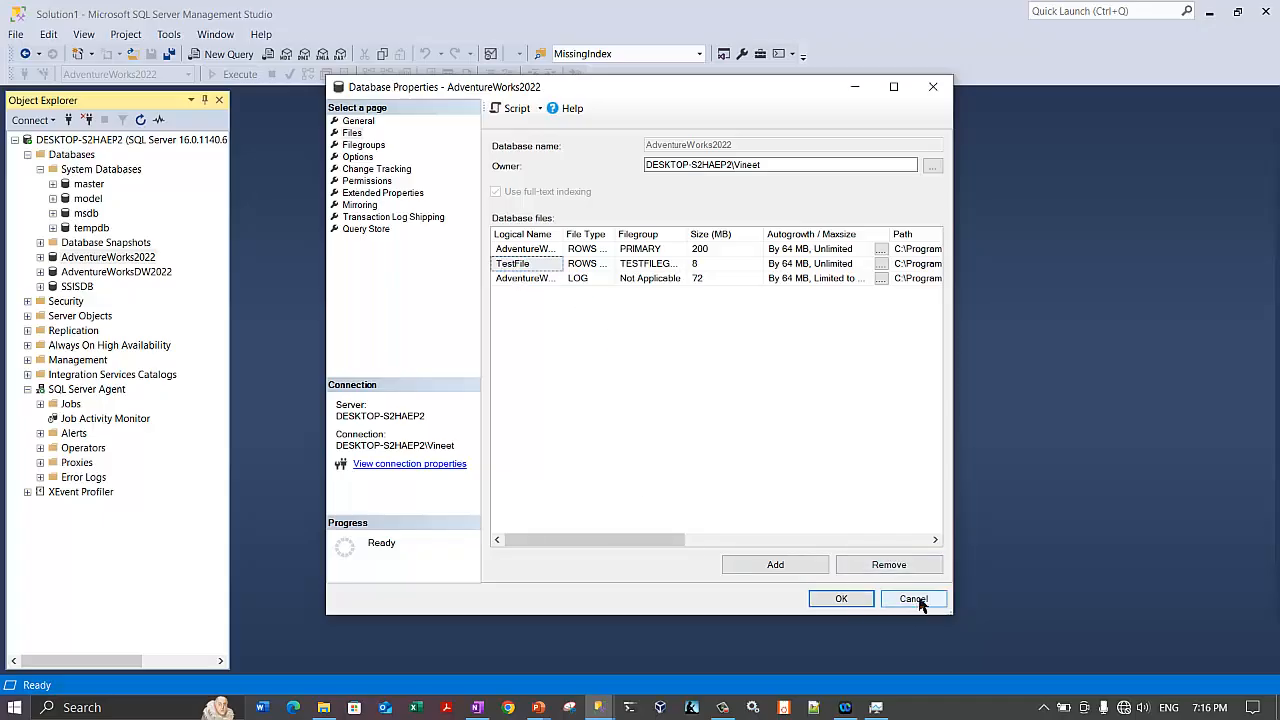
Open the Back Up Database dialog for AdventureWorks2022, inspect its recovery model and backup component options, and cancel it.
{"action": "right_click", "coordinate": [104, 262]}
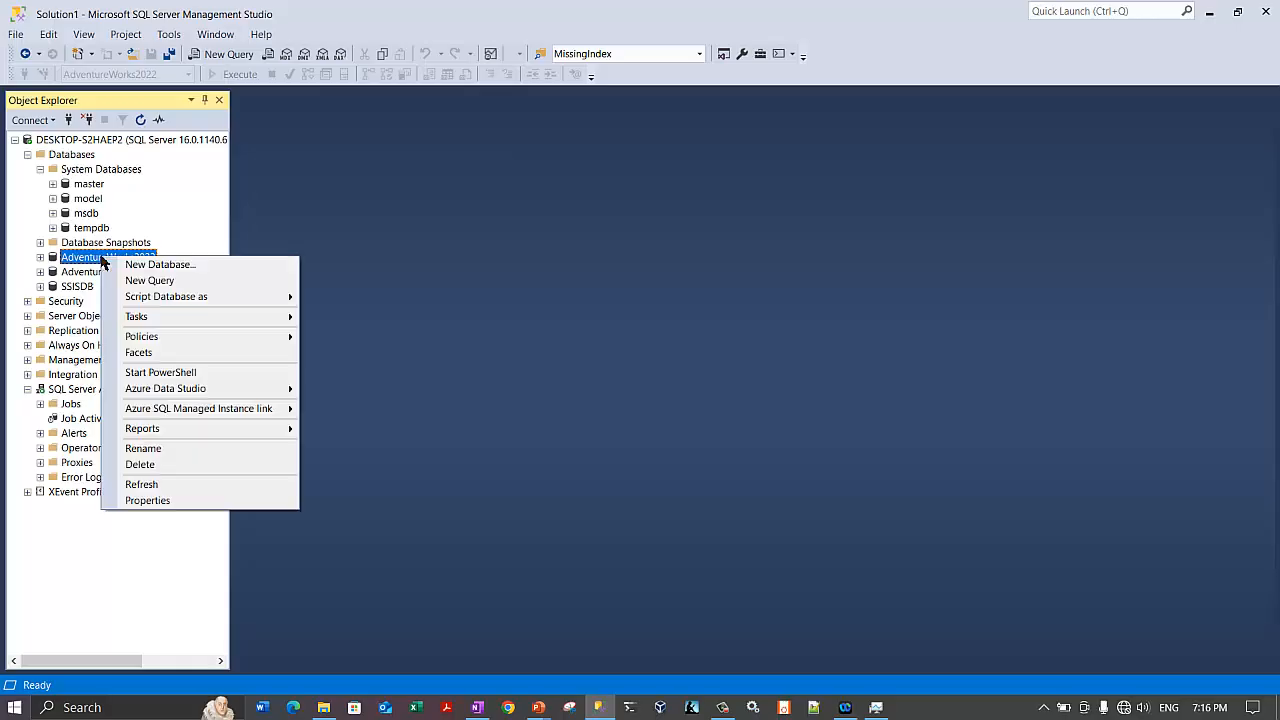
{"action": "mouse_move", "coordinate": [252, 319]}
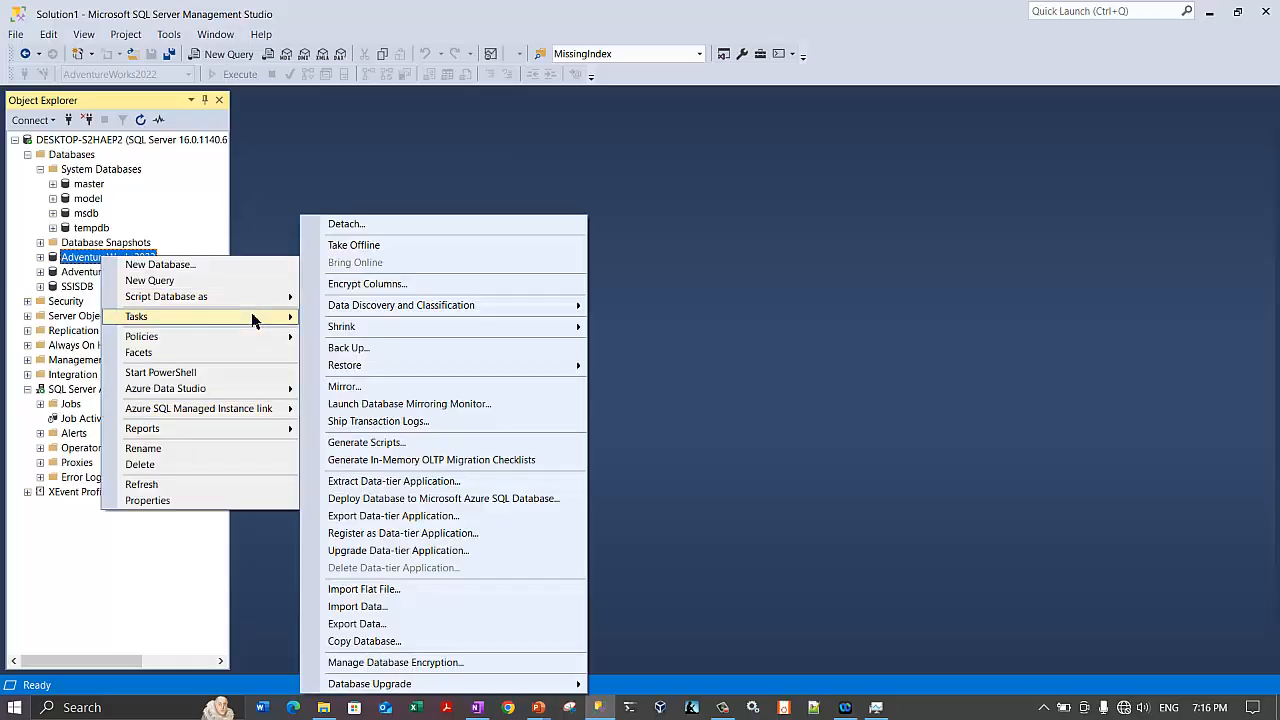
{"action": "left_click", "coordinate": [393, 347]}
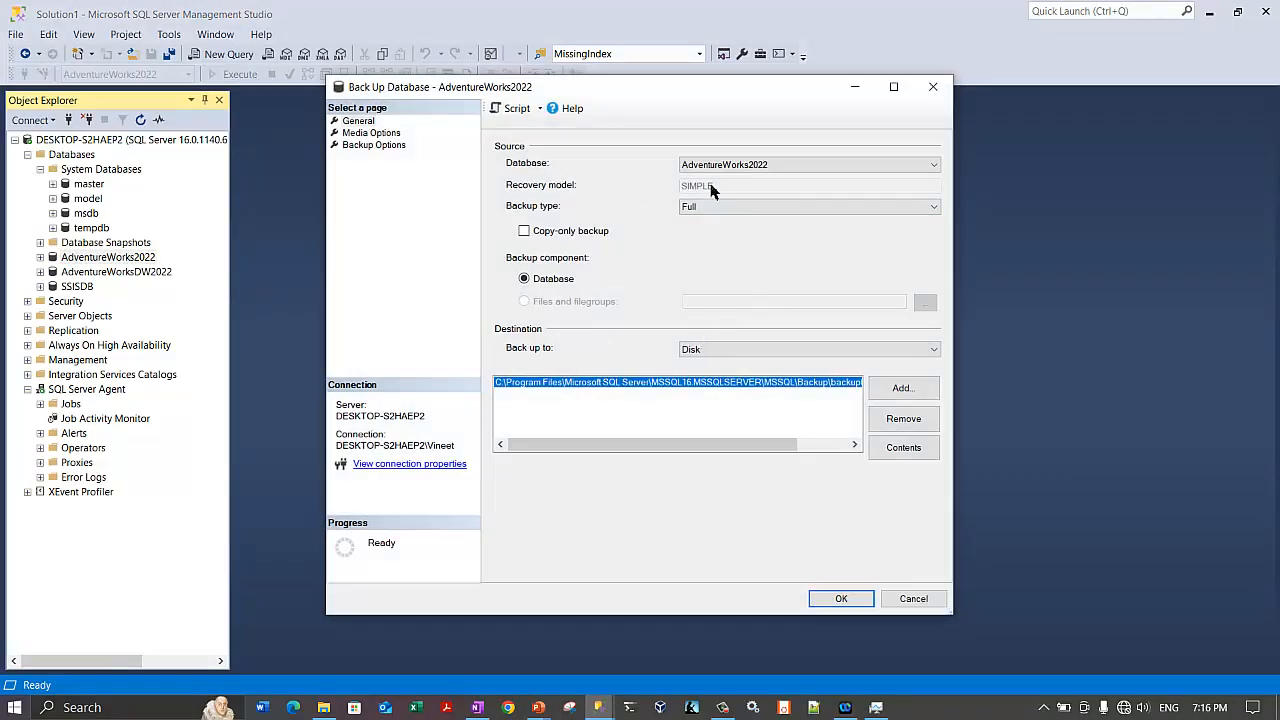
{"action": "double_click", "coordinate": [631, 92]}
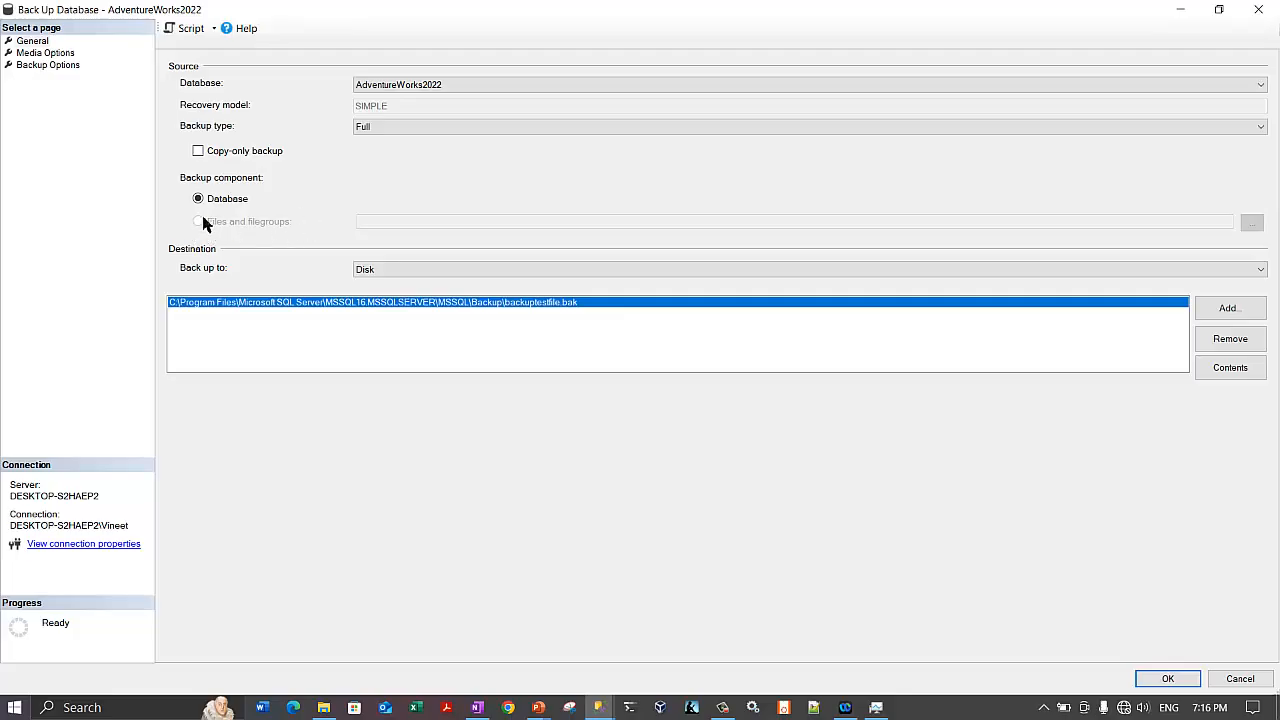
{"action": "left_click", "coordinate": [1238, 682]}
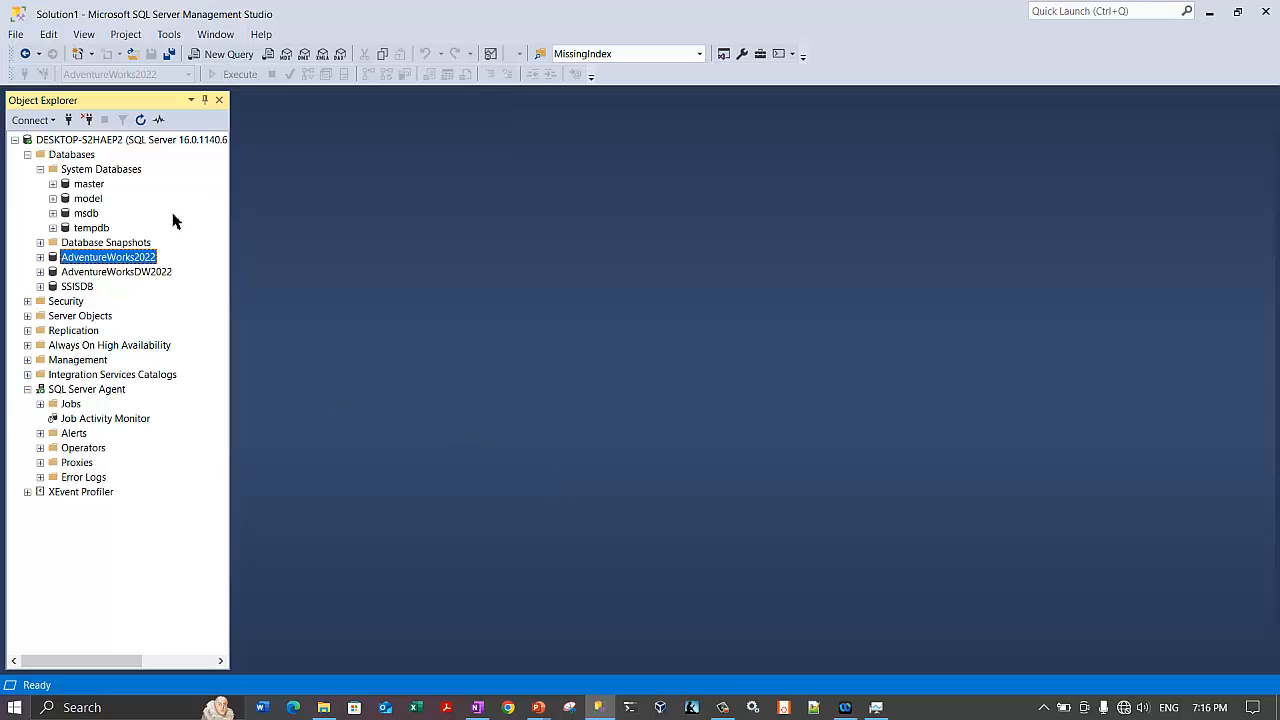
Open a new query on AdventureWorks2022, switch to the OneNote notes and highlight part of the DEMO1 heading about the online restore.
{"action": "left_click", "coordinate": [229, 56]}
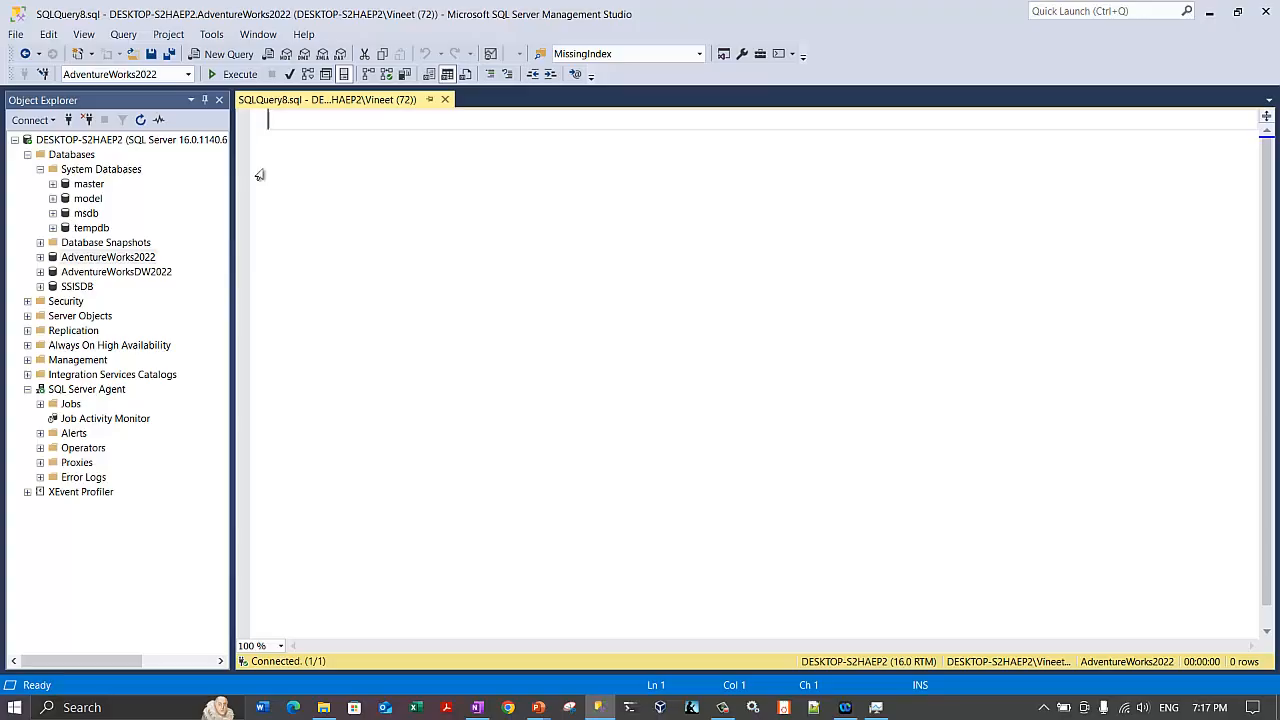
{"action": "left_click", "coordinate": [477, 709]}
{"action": "scroll", "coordinate": [362, 303], "scroll_direction": "down", "scroll_amount": 10}
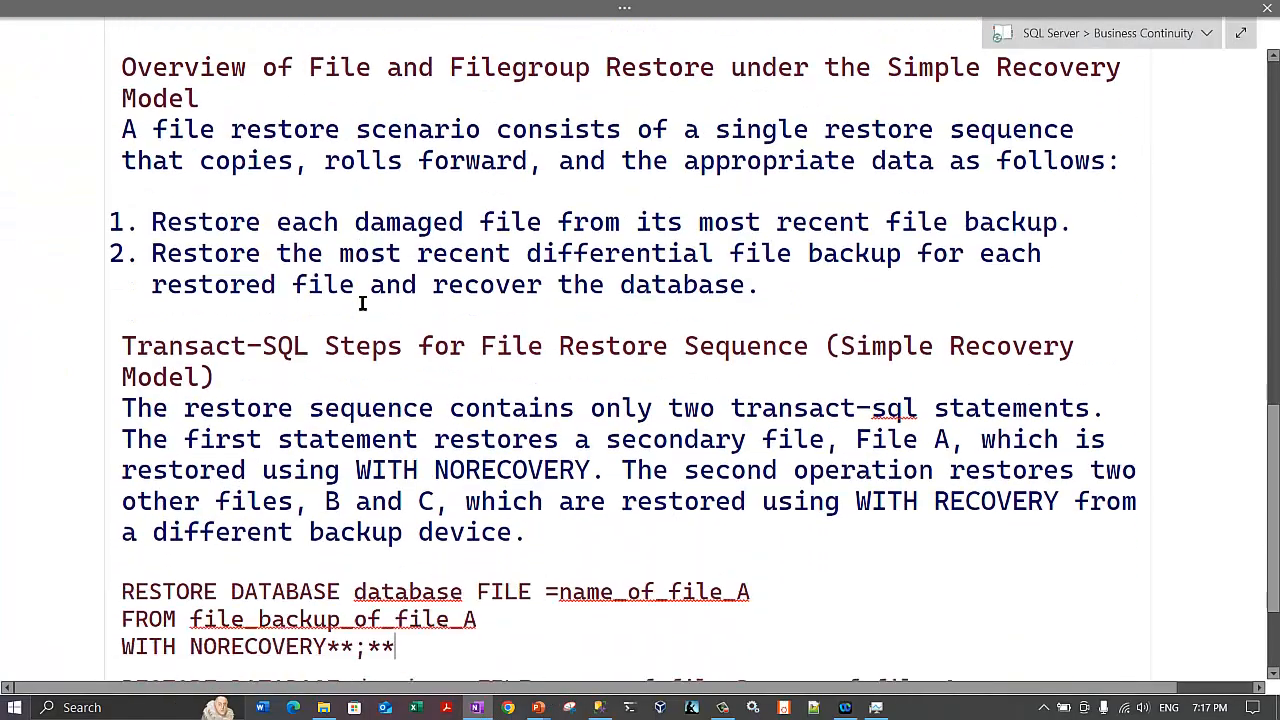
{"action": "scroll", "coordinate": [362, 303], "scroll_direction": "down", "scroll_amount": 3}
{"action": "left_click_drag", "start_coordinate": [260, 626], "coordinate": [437, 626]}
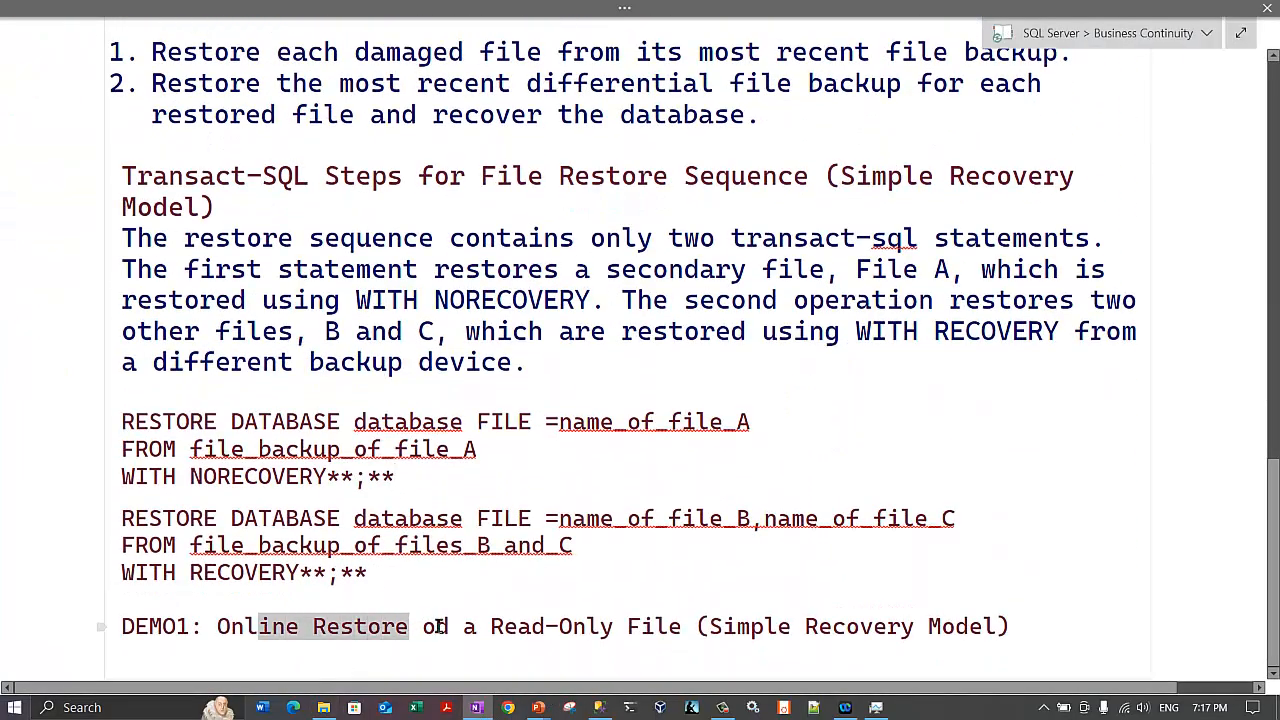
{"action": "key", "text": "shift+Right"}
{"action": "key", "text": "shift+Right"}
{"action": "key", "text": "shift+Right"}
{"action": "key", "text": "shift+Right"}
{"action": "key", "text": "shift+Right"}
{"action": "key", "text": "shift+Right"}
{"action": "key", "text": "shift+Right"}
{"action": "key", "text": "shift+Right"}
{"action": "key", "text": "shift+Right"}
{"action": "key", "text": "shift+Right"}
{"action": "key", "text": "shift+Right"}
{"action": "key", "text": "shift+Right"}
{"action": "key", "text": "shift+Right"}
{"action": "key", "text": "shift+Right"}
{"action": "key", "text": "shift+Right"}
{"action": "key", "text": "shift+Right"}
{"action": "key", "text": "shift+Right"}
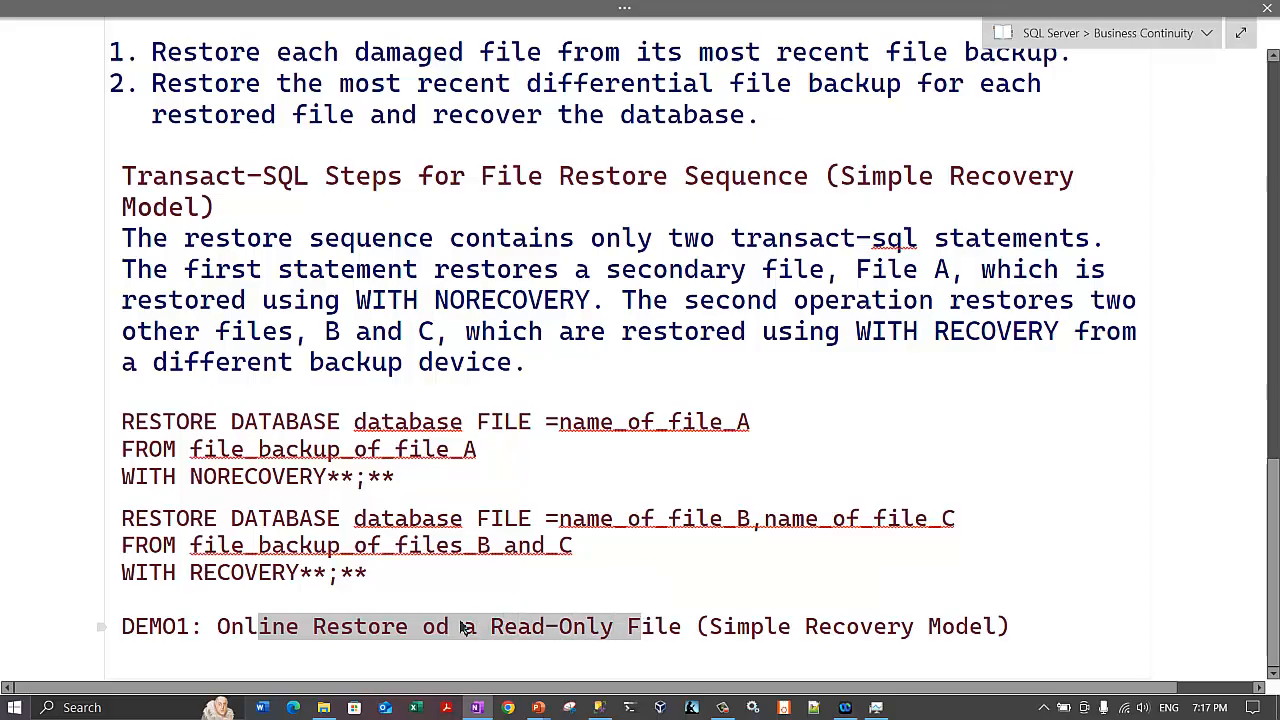
Correct the misspelled word after "Online Restore" to "of" in the DEMO1 heading.
{"action": "left_click", "coordinate": [450, 628]}
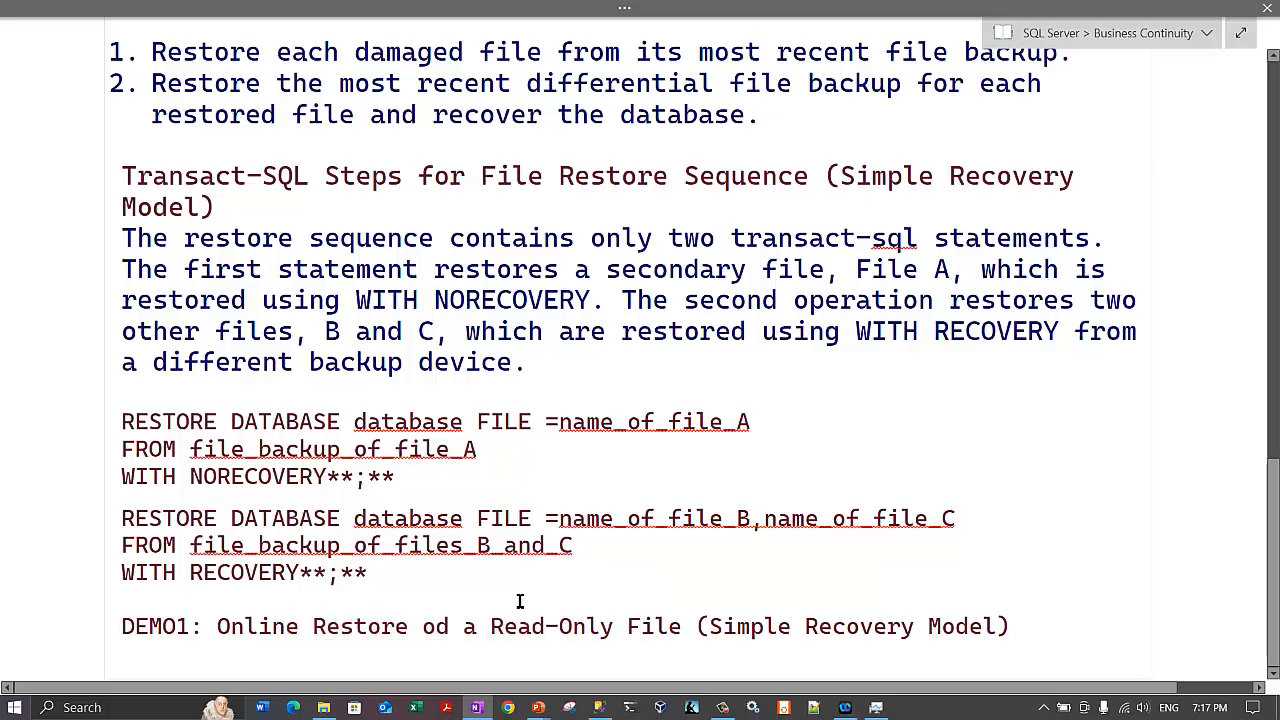
{"action": "key", "text": "BackSpace"}
{"action": "type", "text": "f"}
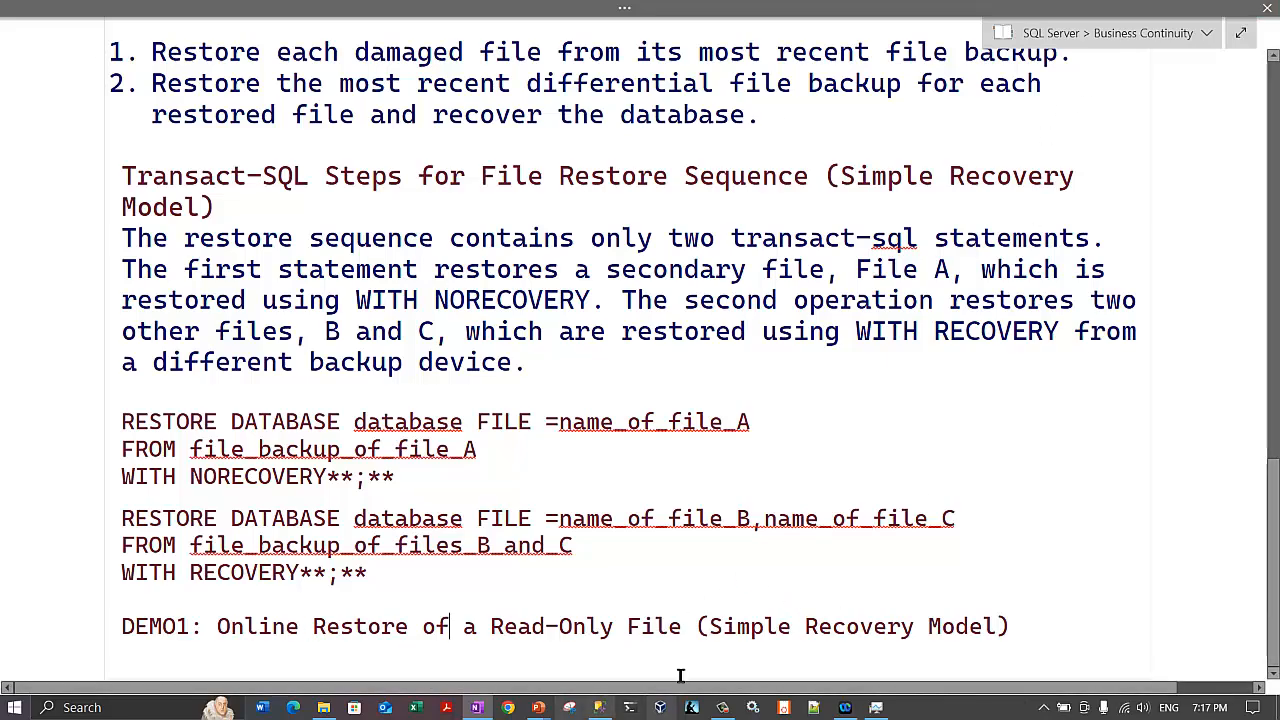
Switch to SQL Server Management Studio and begin the empty query with "backup database adventureworks2022".
{"action": "left_click", "coordinate": [599, 707]}
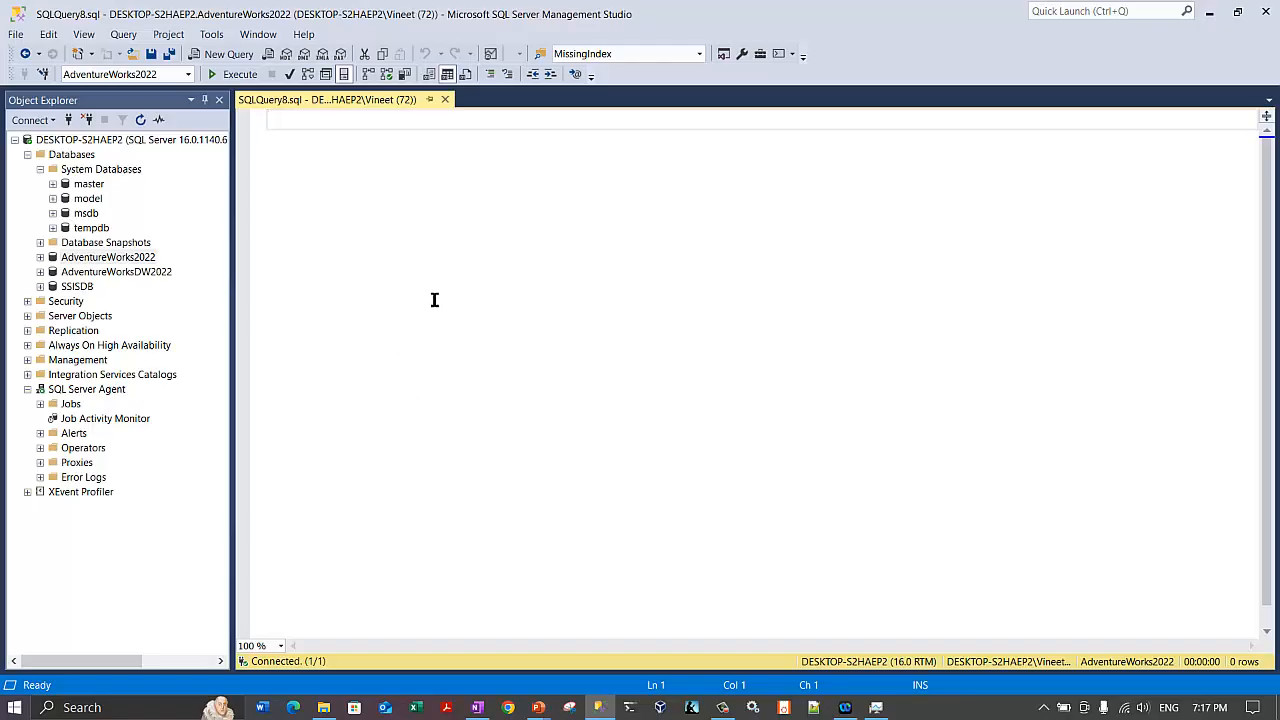
{"action": "type", "text": "b"}
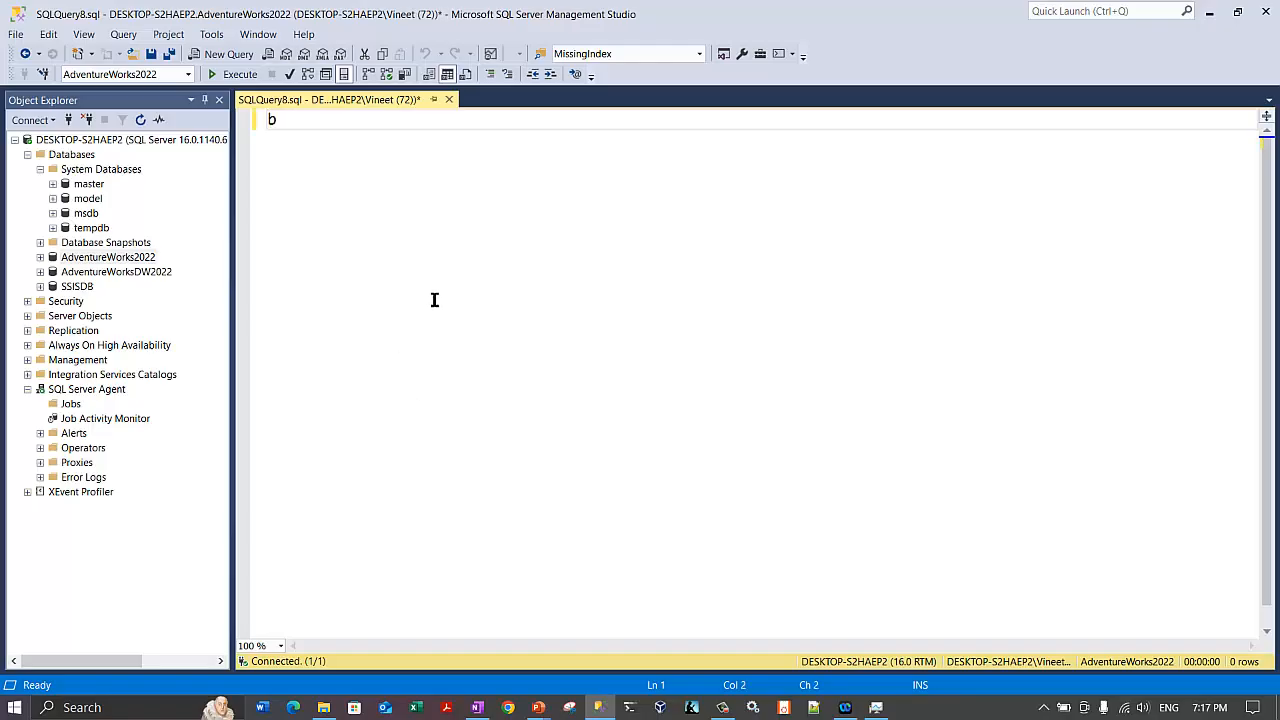
{"action": "type", "text": "ackup database"}
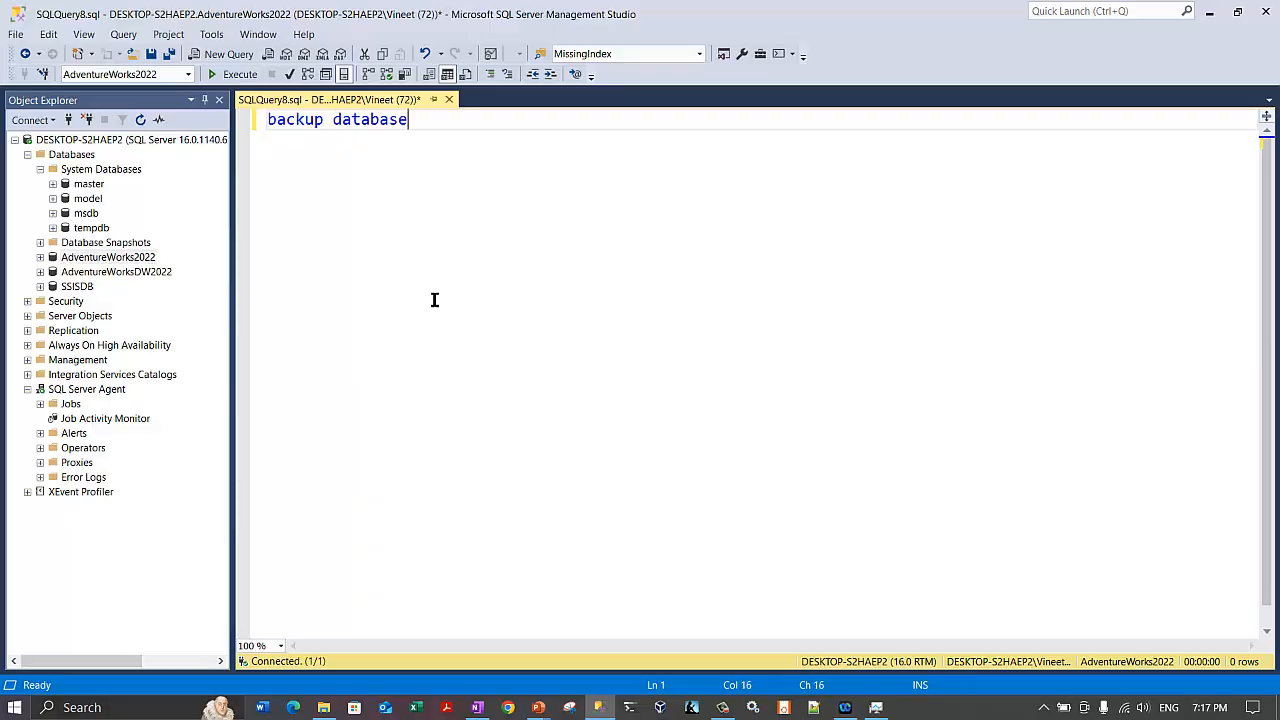
{"action": "type", "text": " adventureworks"}
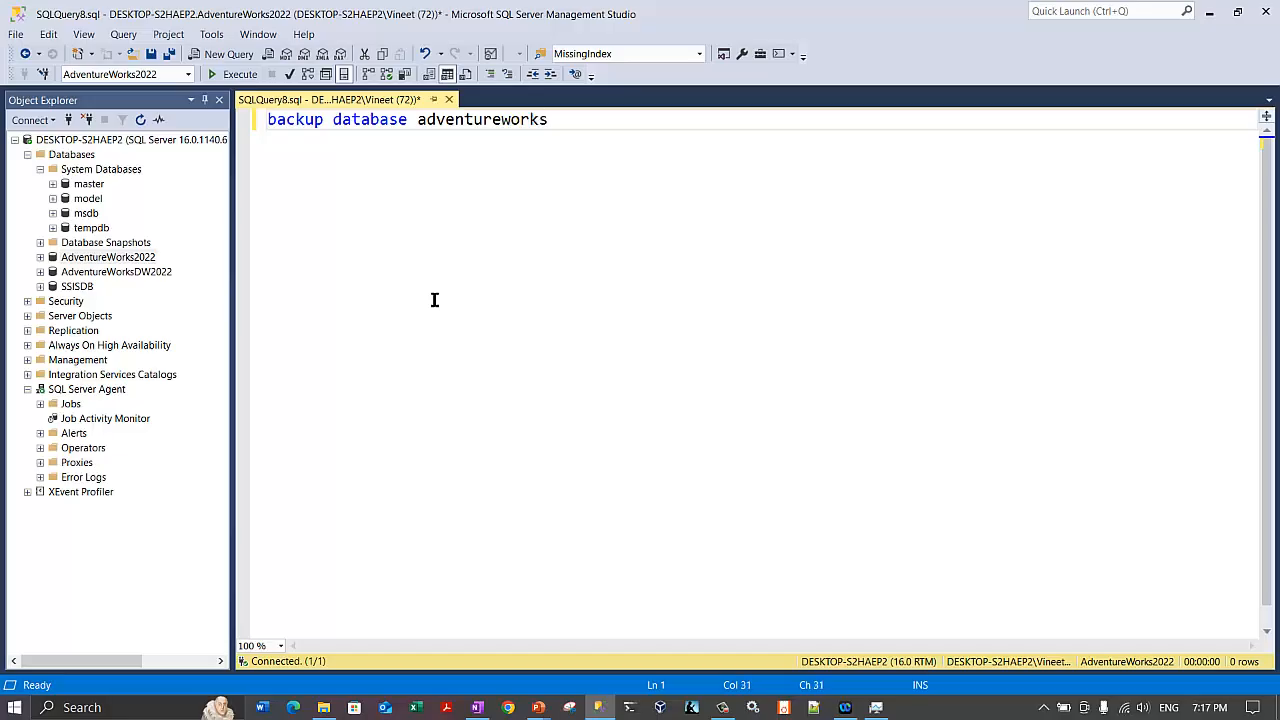
{"action": "key", "text": "Return"}
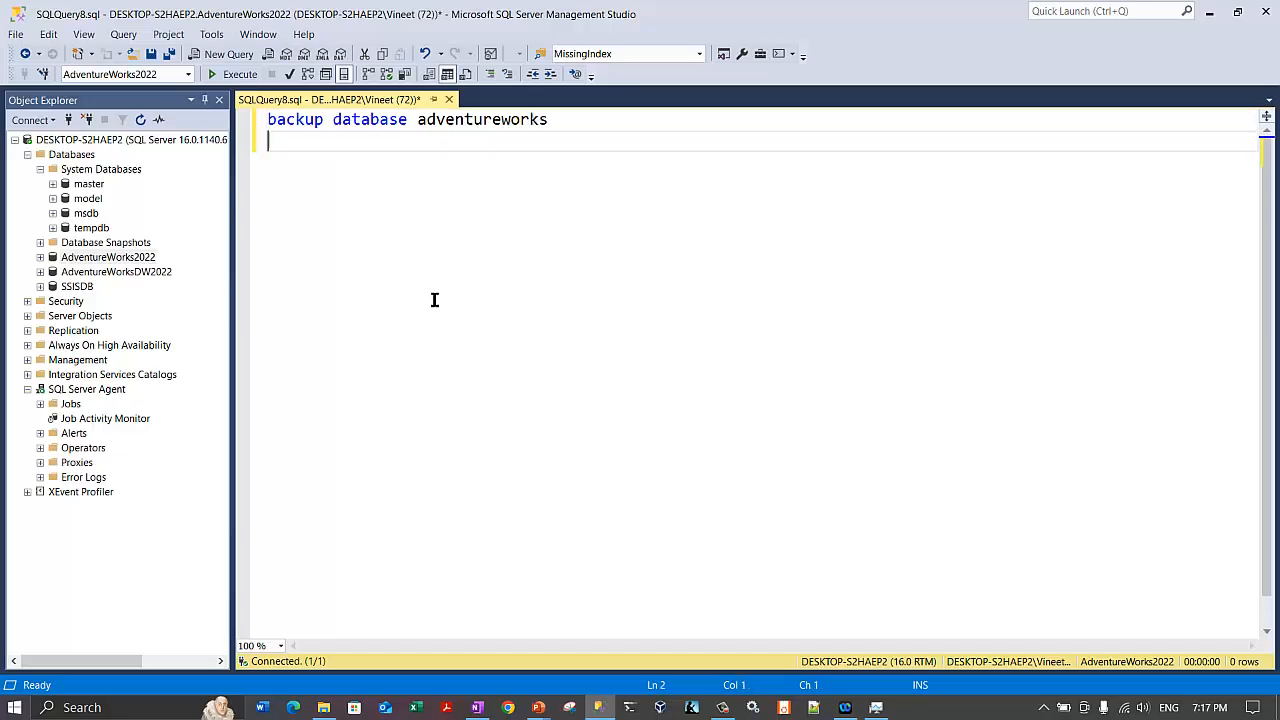
{"action": "key", "text": "BackSpace"}
{"action": "type", "text": "2"}
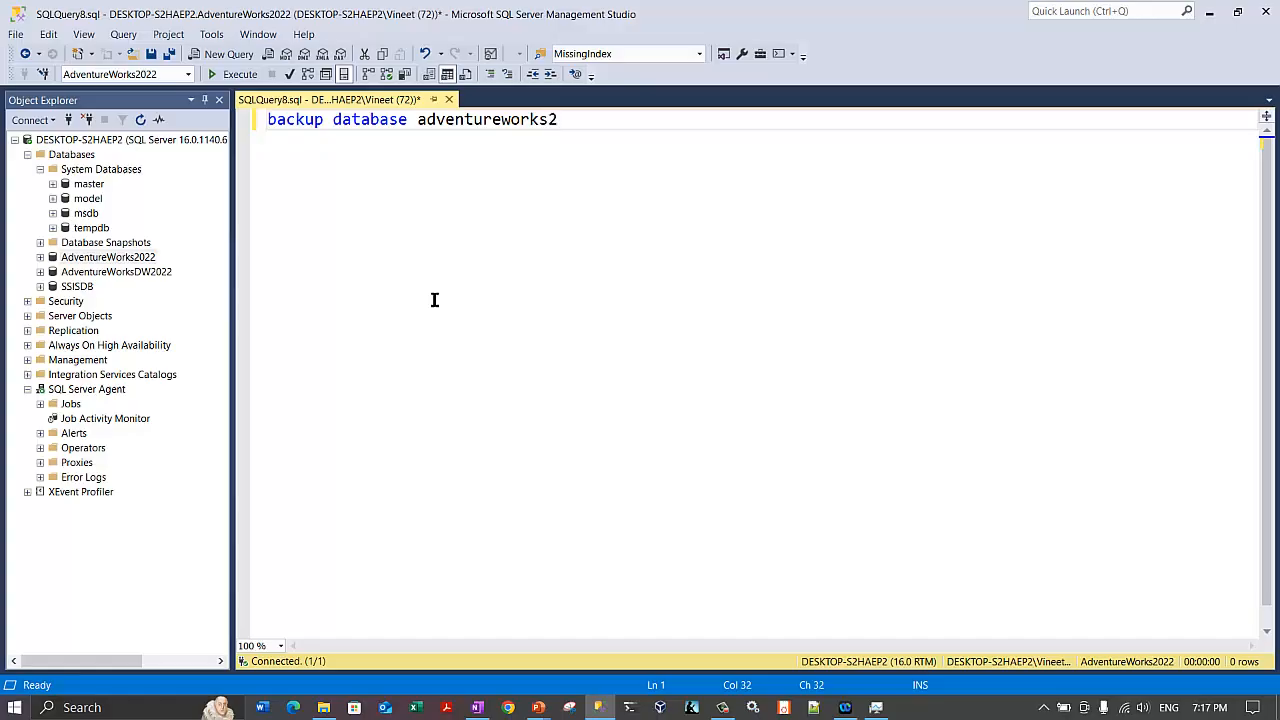
{"action": "type", "text": "022"}
{"action": "key", "text": "Return"}
Add the line file = 'testfile' and a to disk = '' line with an empty path to the backup statement.
{"action": "type", "text": "fil"}
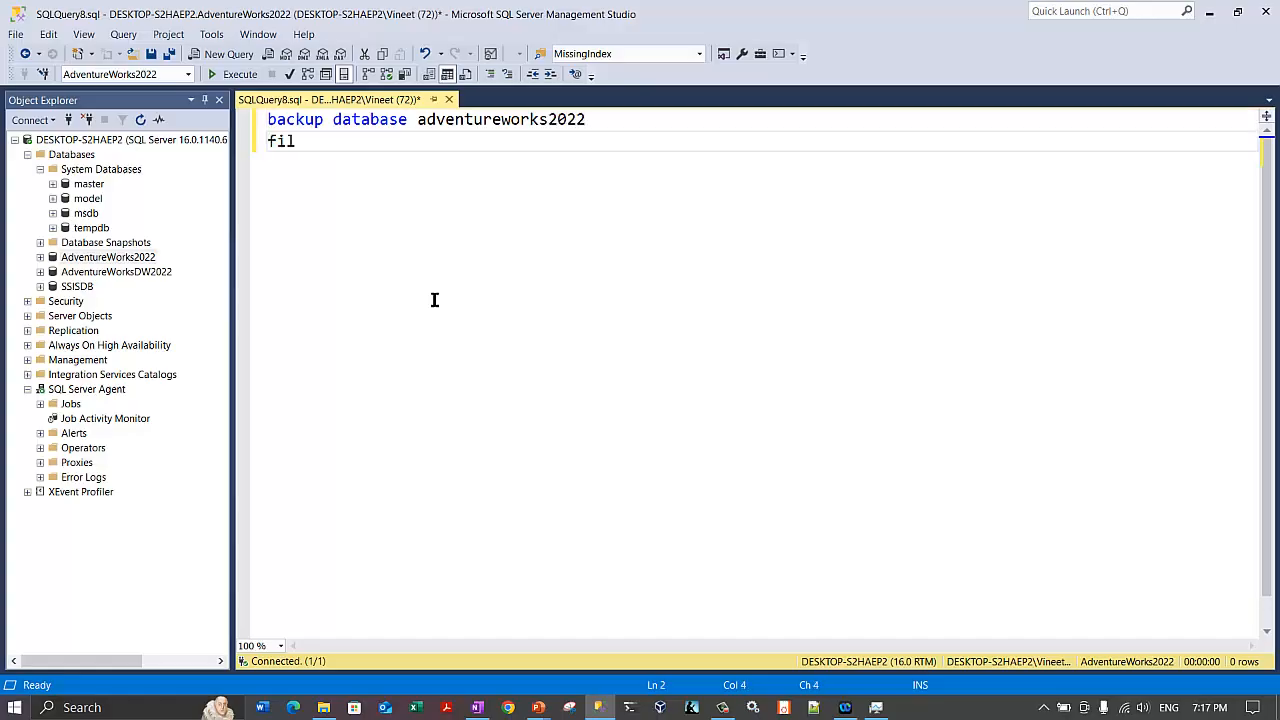
{"action": "type", "text": "e = 'testfile"}
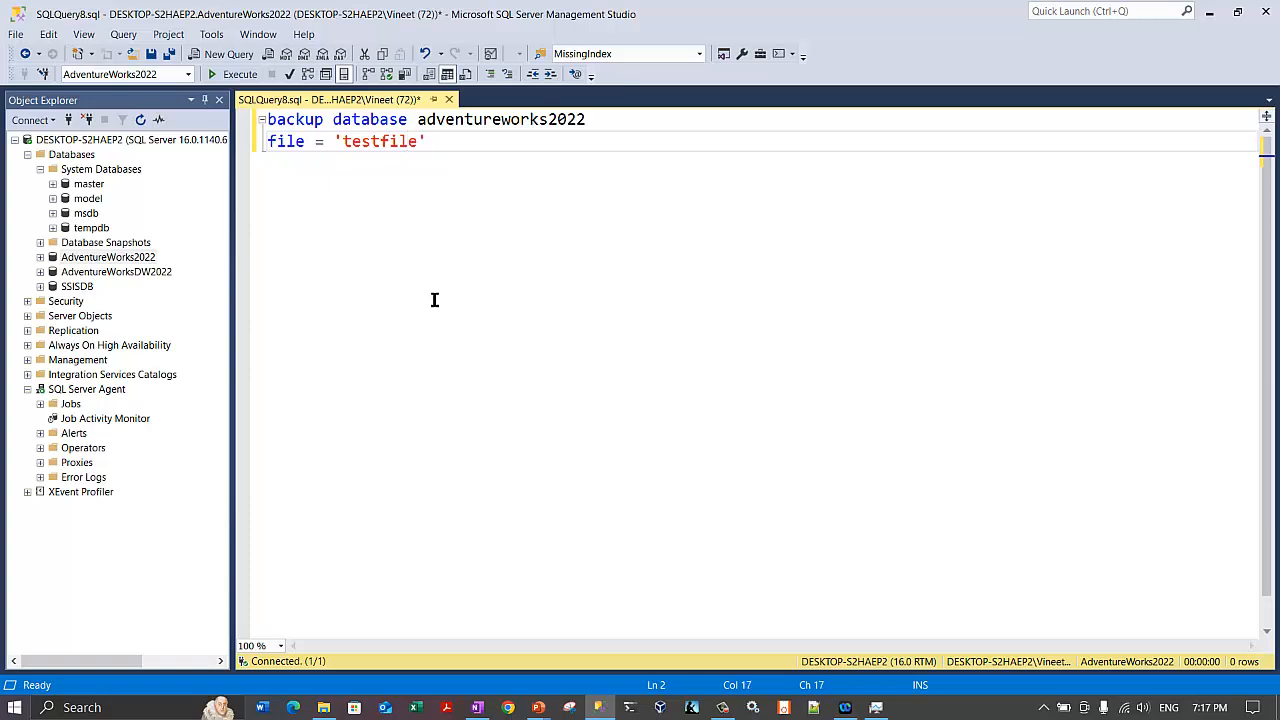
{"action": "type", "text": "'"}
{"action": "key", "text": "Return"}
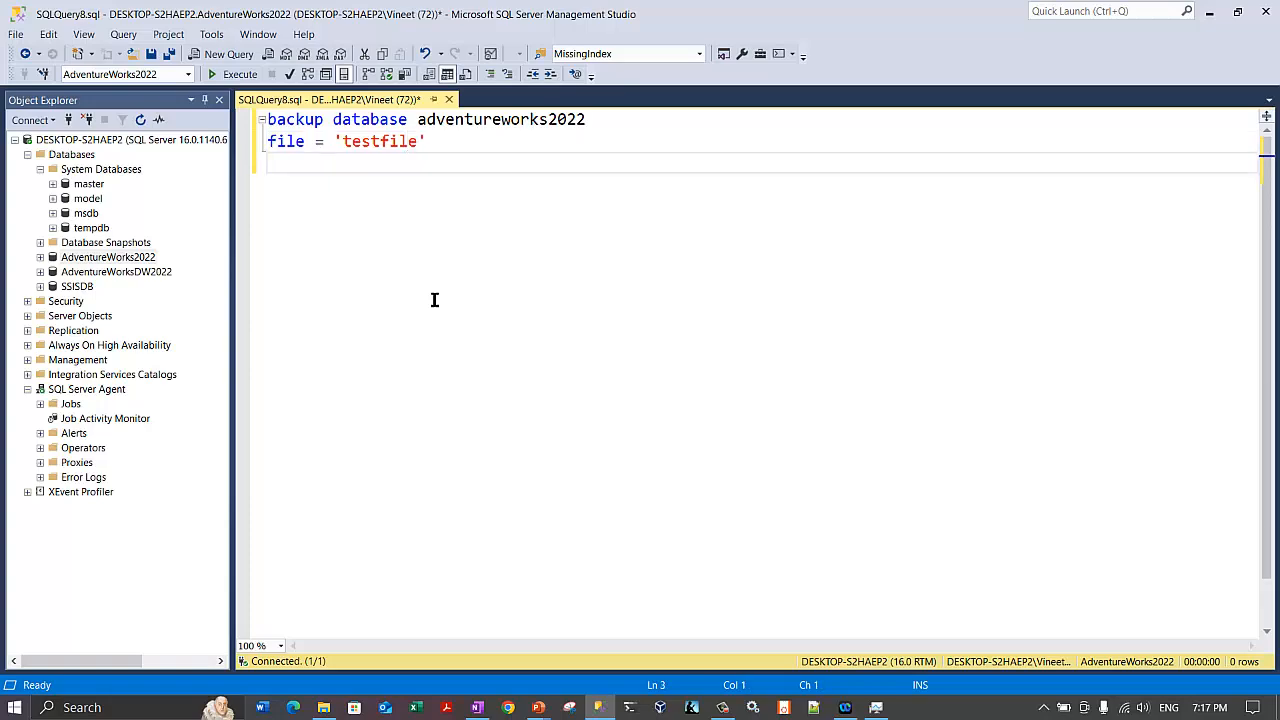
{"action": "type", "text": "to disk = ''"}
{"action": "key", "text": "Left"}
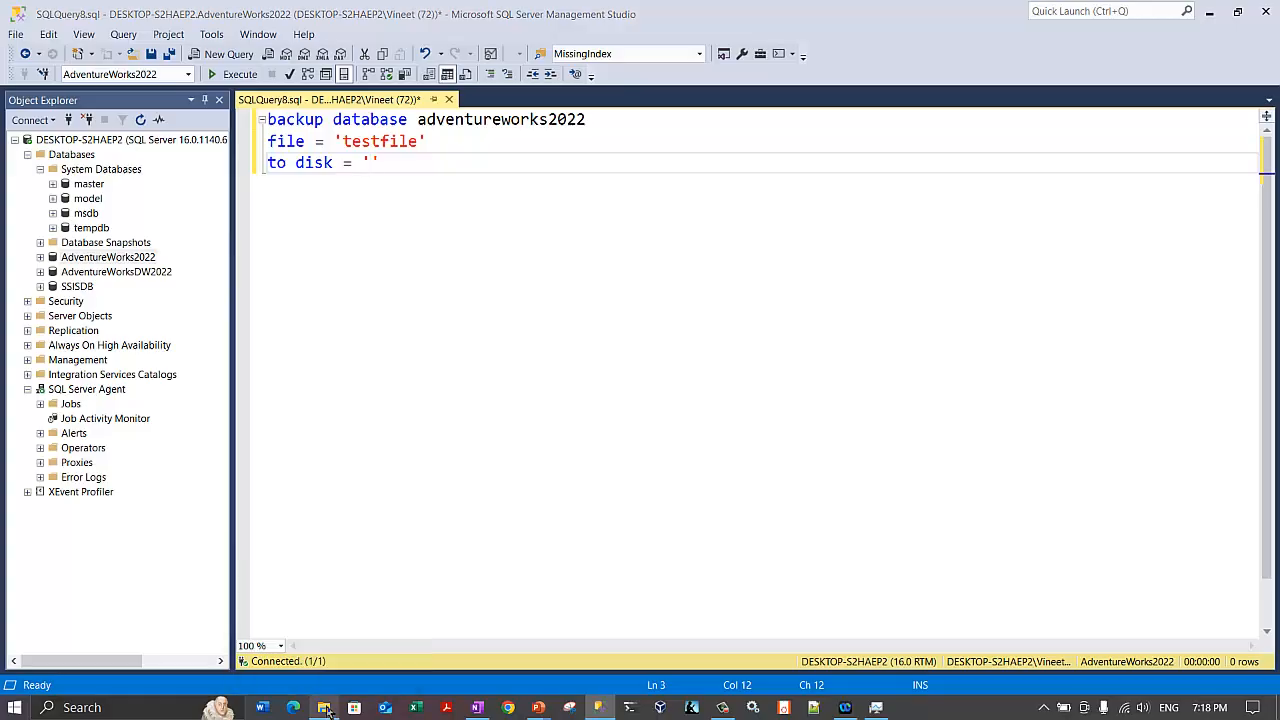
In File Explorer, open the folder C:\Program Files\Microsoft SQL Server\MSSQL16.MSSQLSERVER\MSSQL\Backup.
{"action": "left_click", "coordinate": [325, 710]}
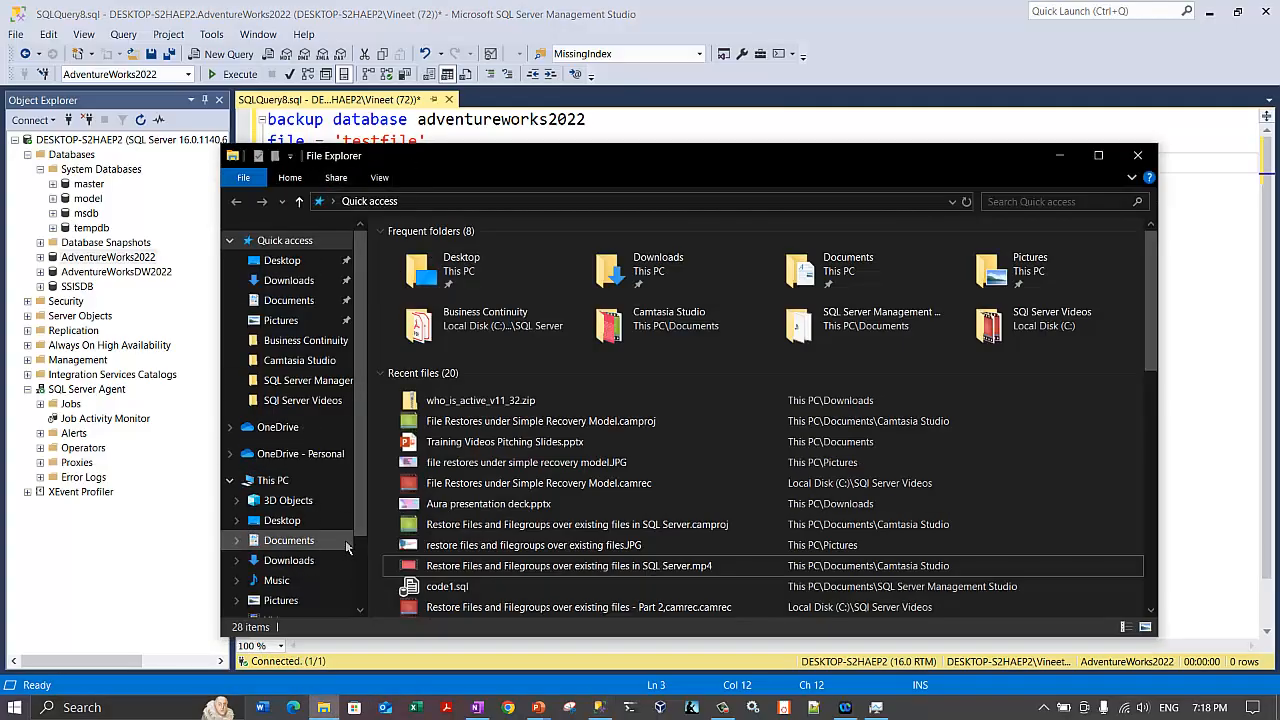
{"action": "left_click", "coordinate": [265, 481]}
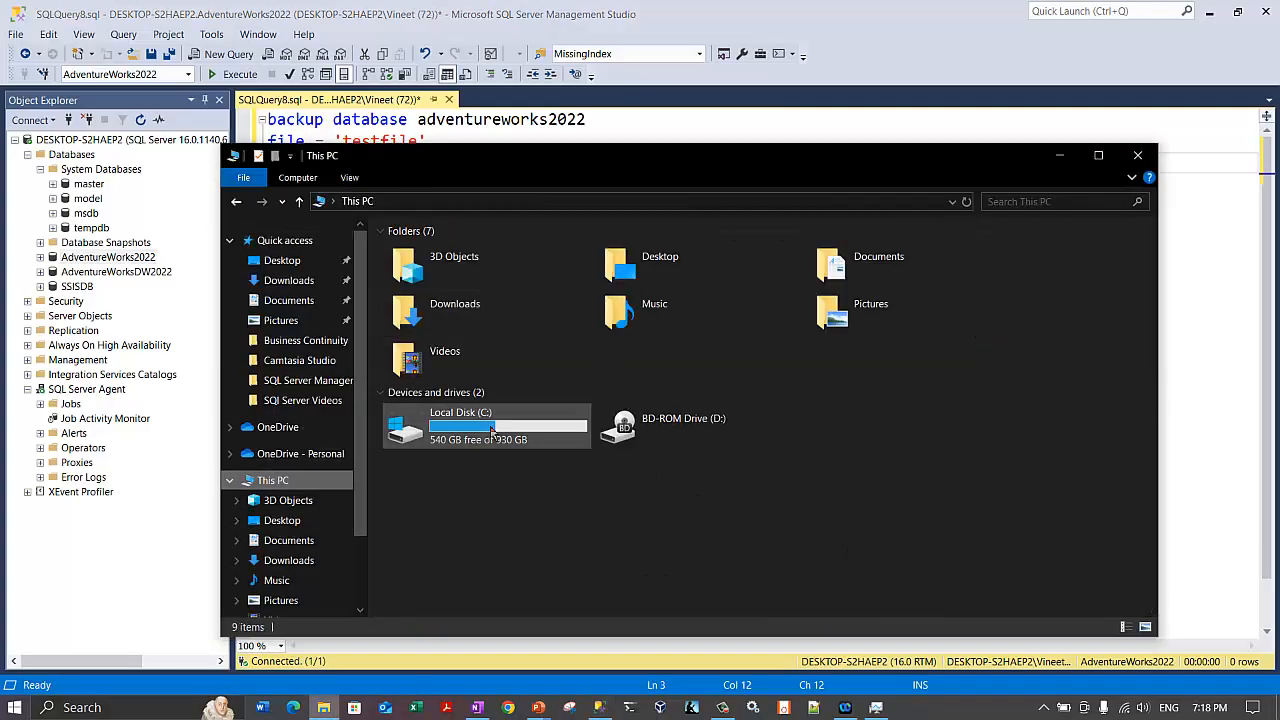
{"action": "double_click", "coordinate": [475, 428]}
{"action": "scroll", "coordinate": [462, 507], "scroll_direction": "down", "scroll_amount": 2}
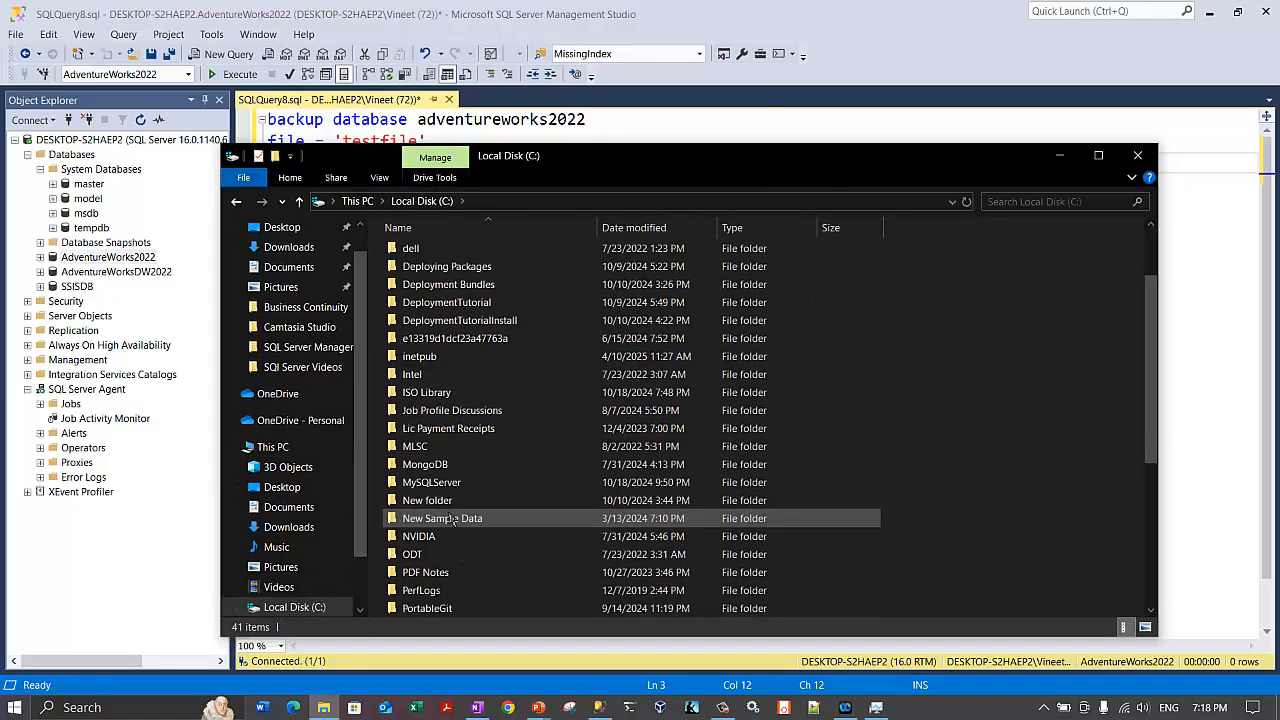
{"action": "scroll", "coordinate": [438, 415], "scroll_direction": "up", "scroll_amount": 2}
{"action": "scroll", "coordinate": [438, 420], "scroll_direction": "down", "scroll_amount": 1}
{"action": "scroll", "coordinate": [438, 420], "scroll_direction": "down", "scroll_amount": 3}
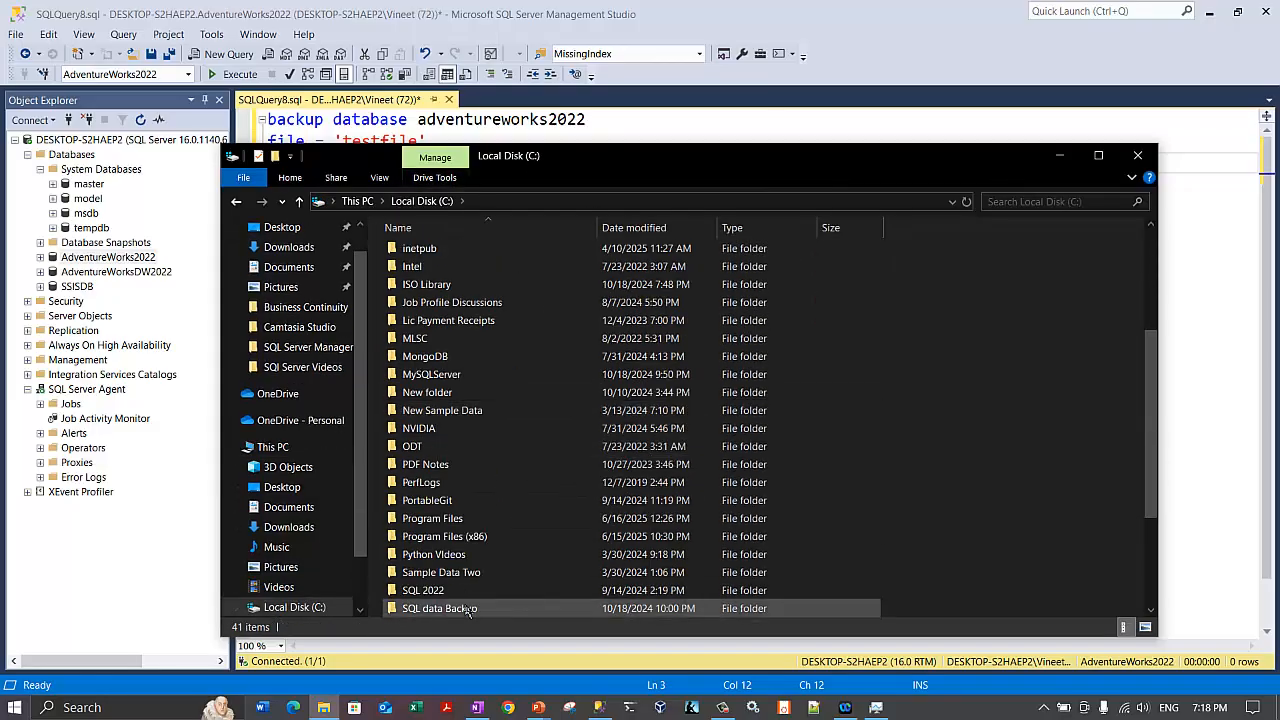
{"action": "double_click", "coordinate": [430, 517]}
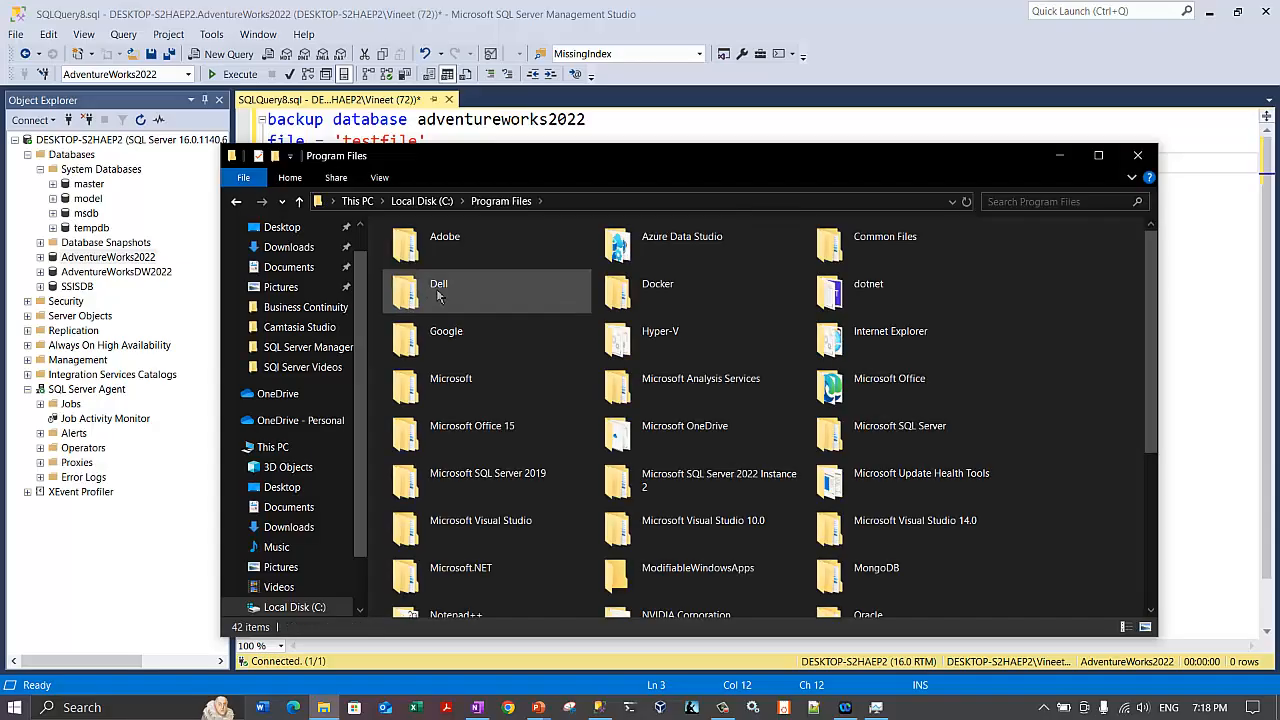
{"action": "double_click", "coordinate": [860, 433]}
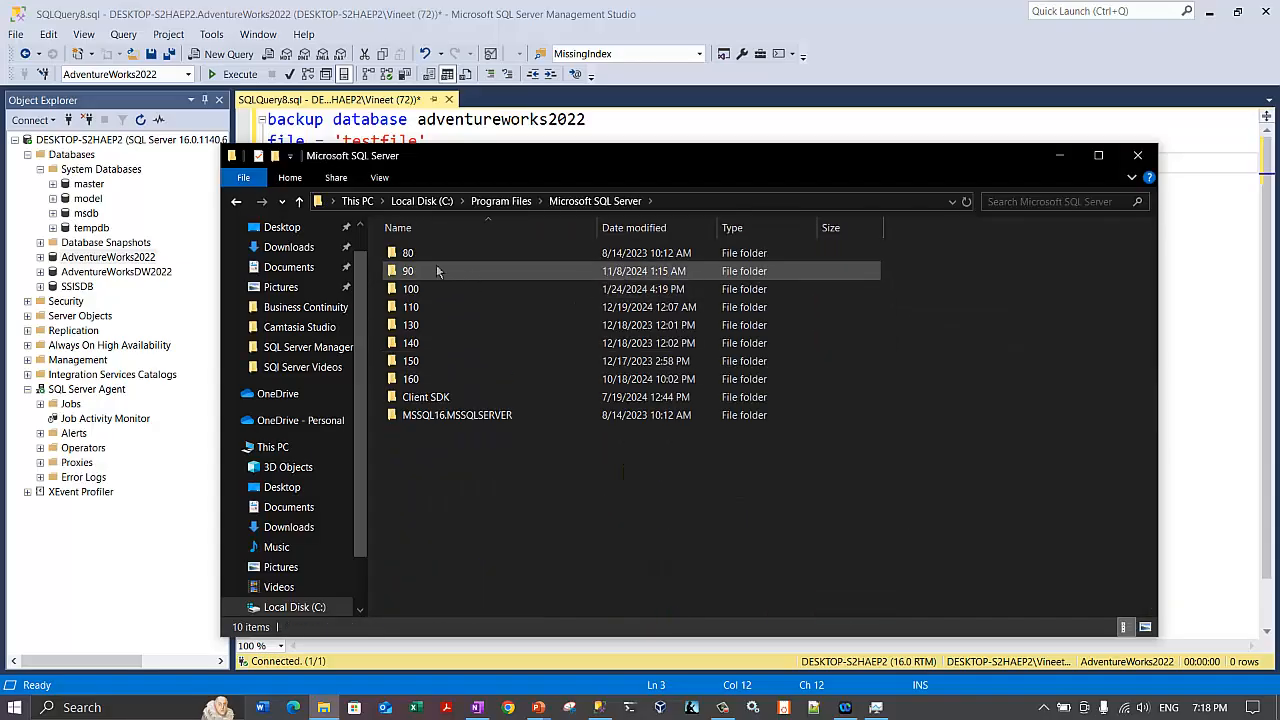
{"action": "double_click", "coordinate": [447, 416]}
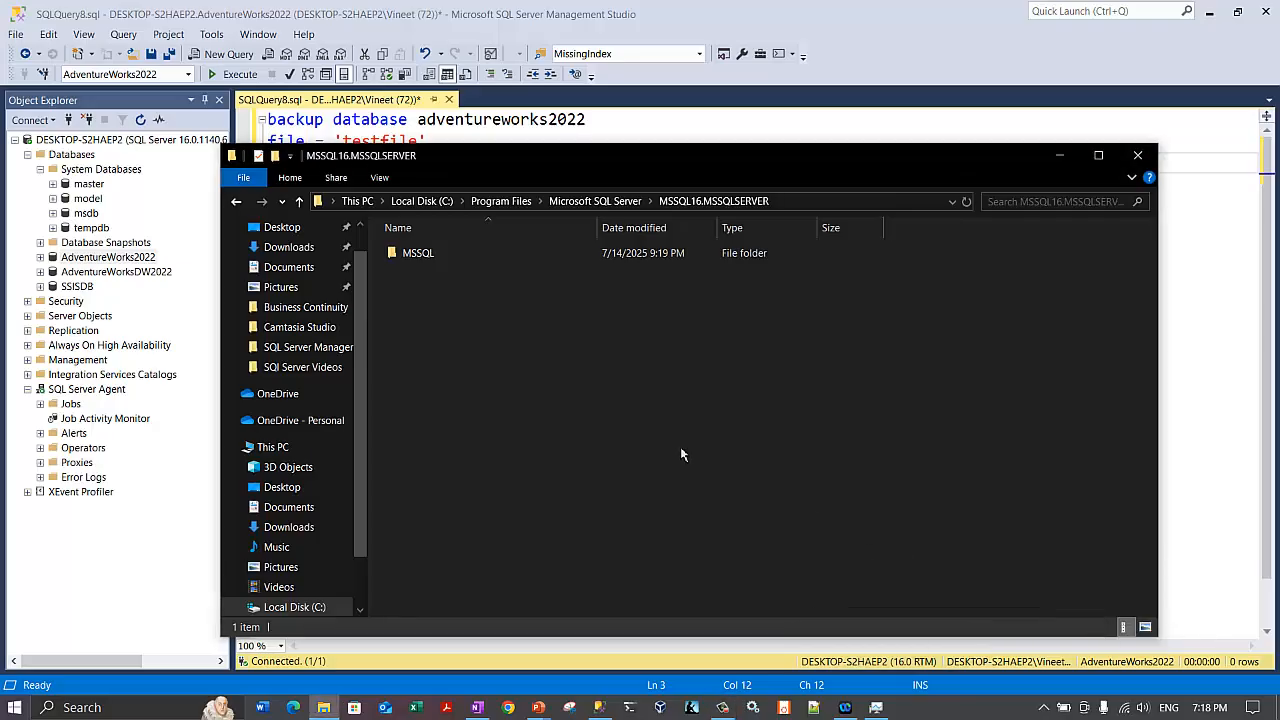
{"action": "left_click", "coordinate": [421, 256]}
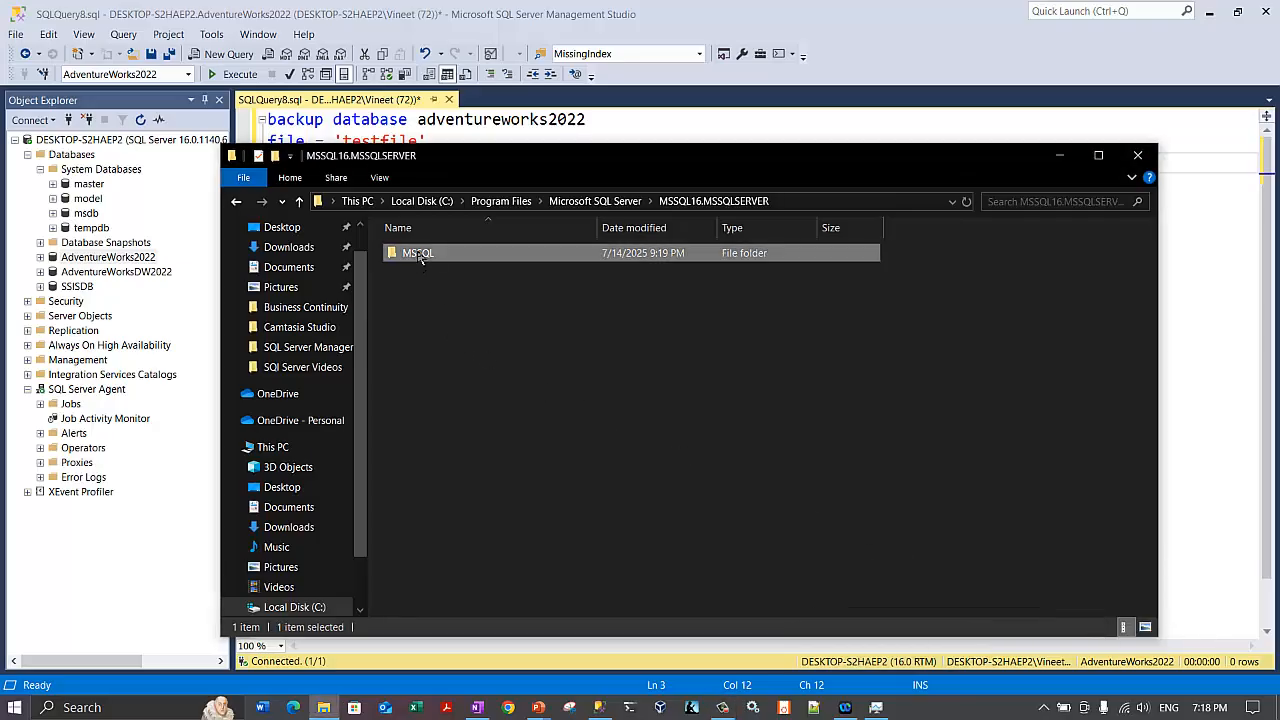
{"action": "double_click", "coordinate": [421, 256]}
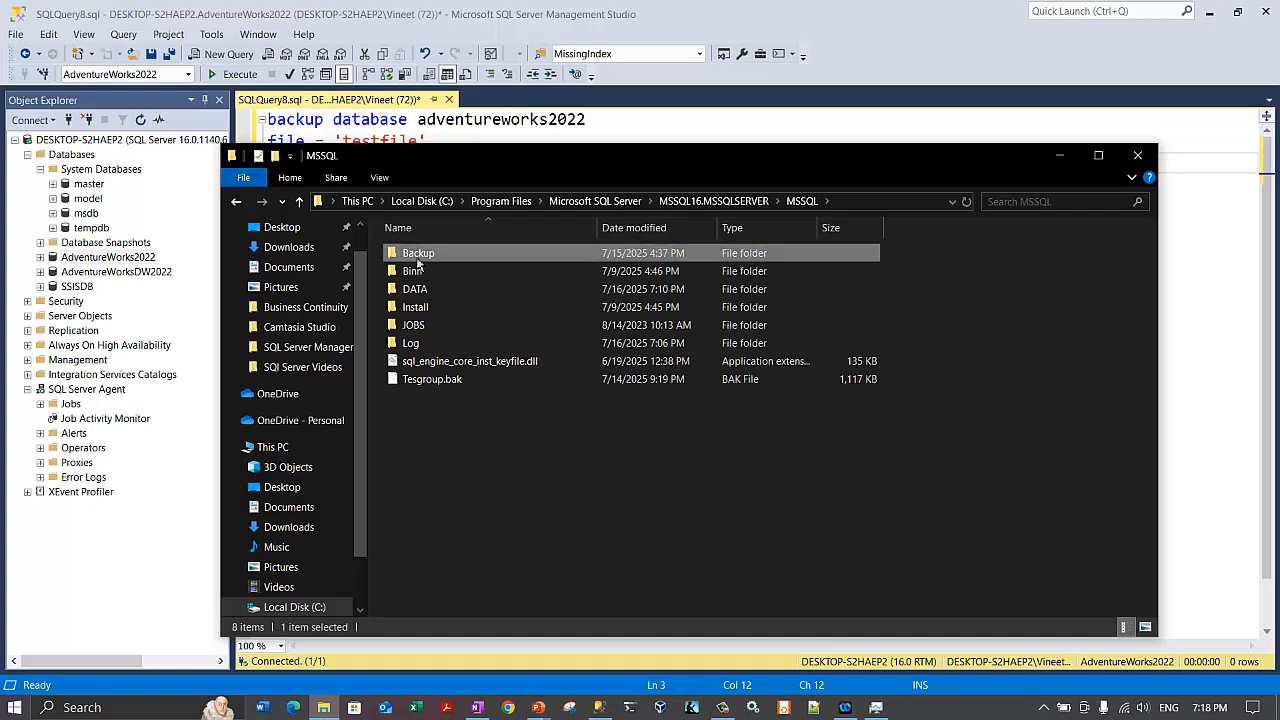
{"action": "double_click", "coordinate": [450, 253]}
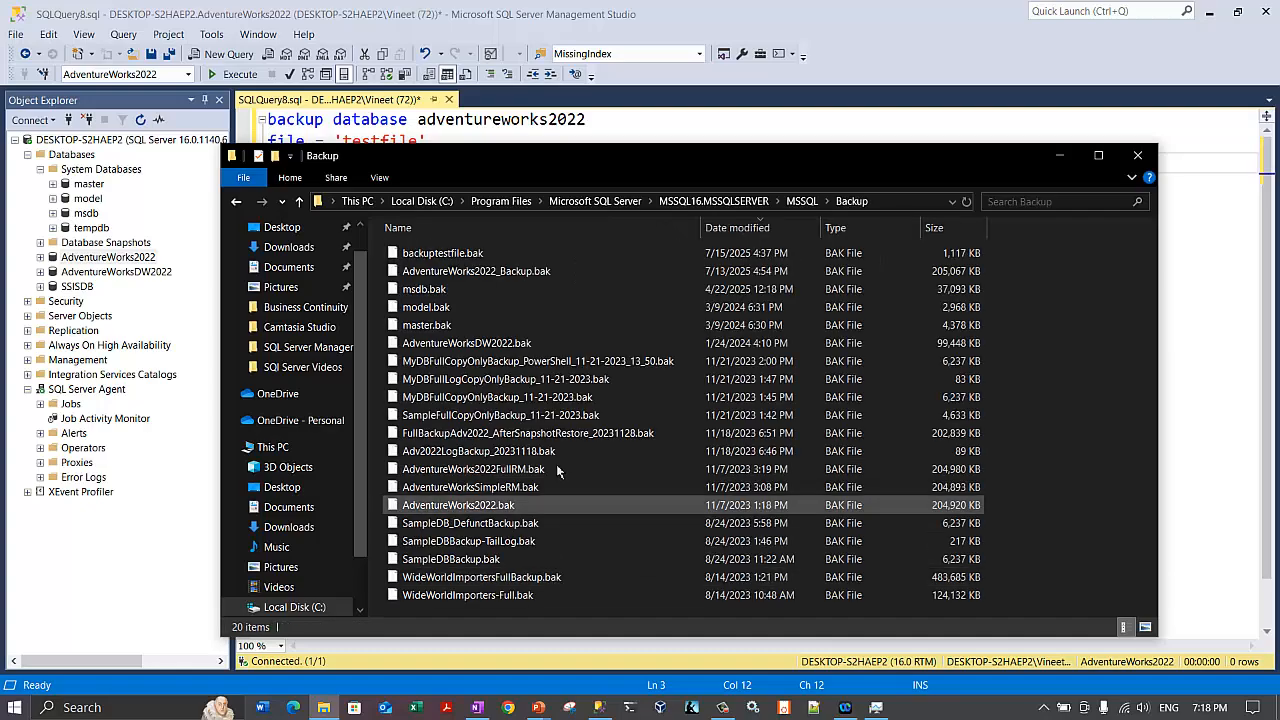
Permanently delete backuptestfile.bak from the Backup folder.
{"action": "left_click", "coordinate": [899, 200]}
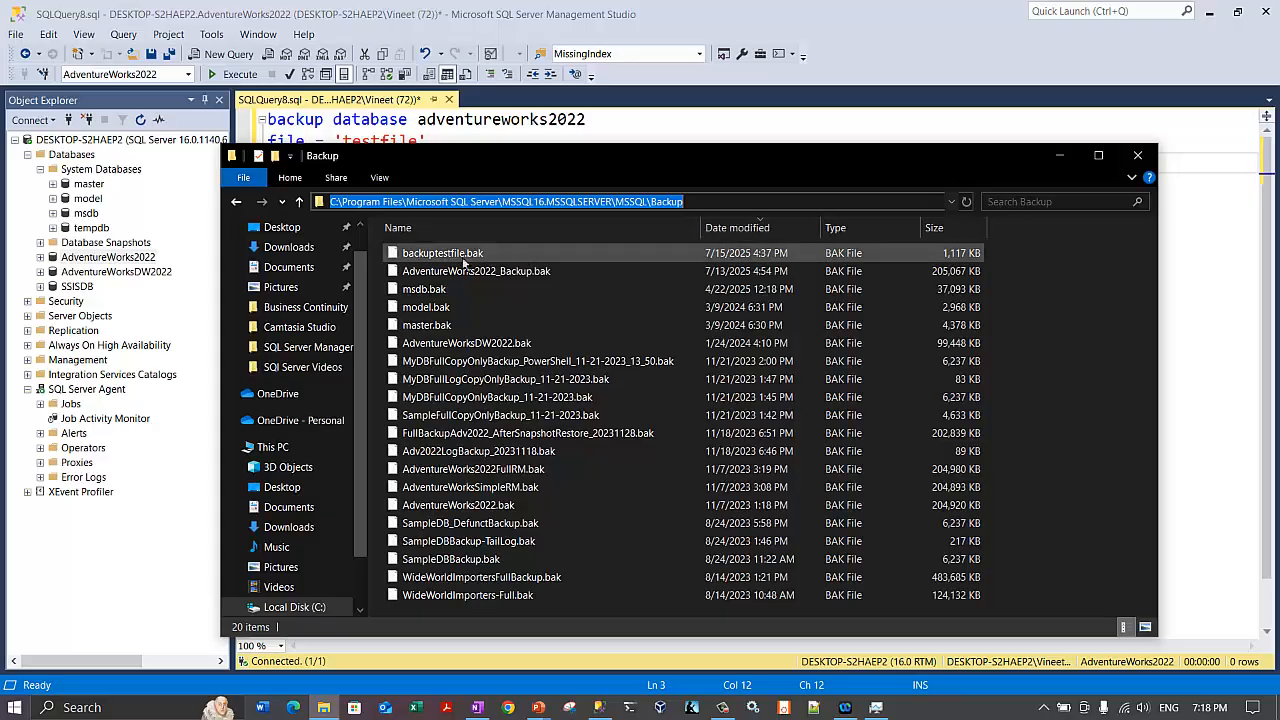
{"action": "left_click", "coordinate": [463, 255]}
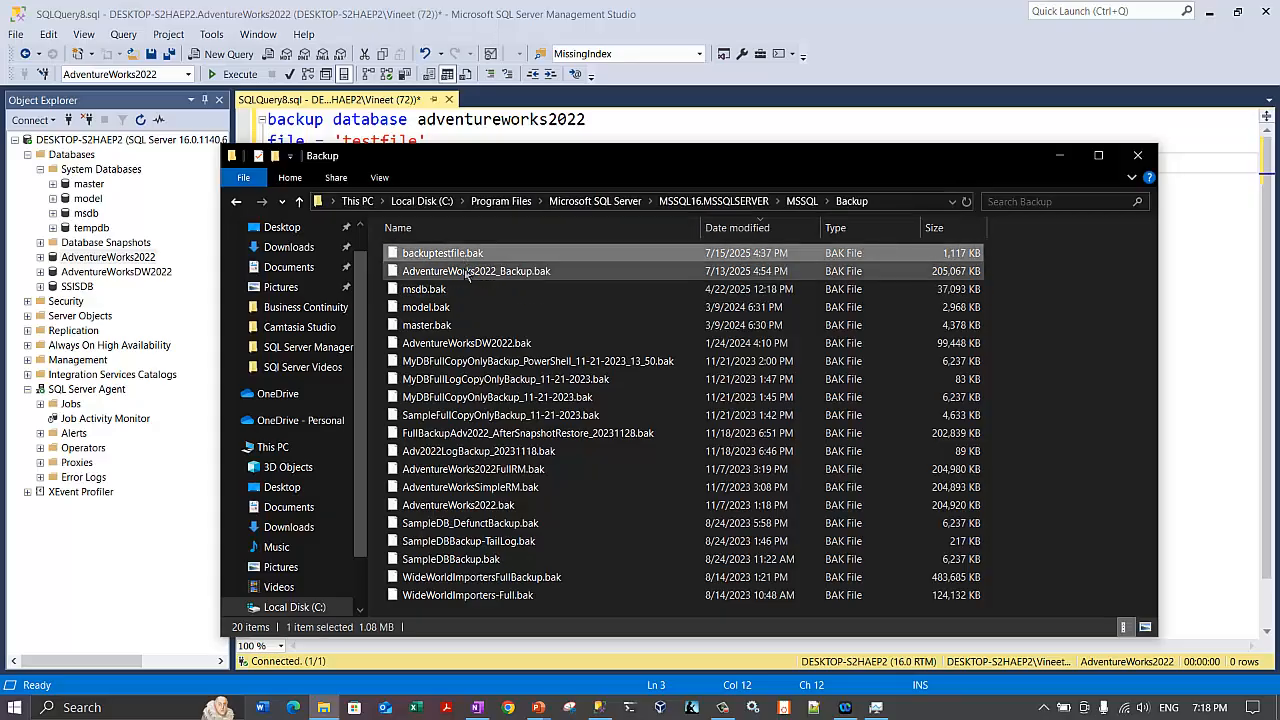
{"action": "key", "text": "shift+Delete"}
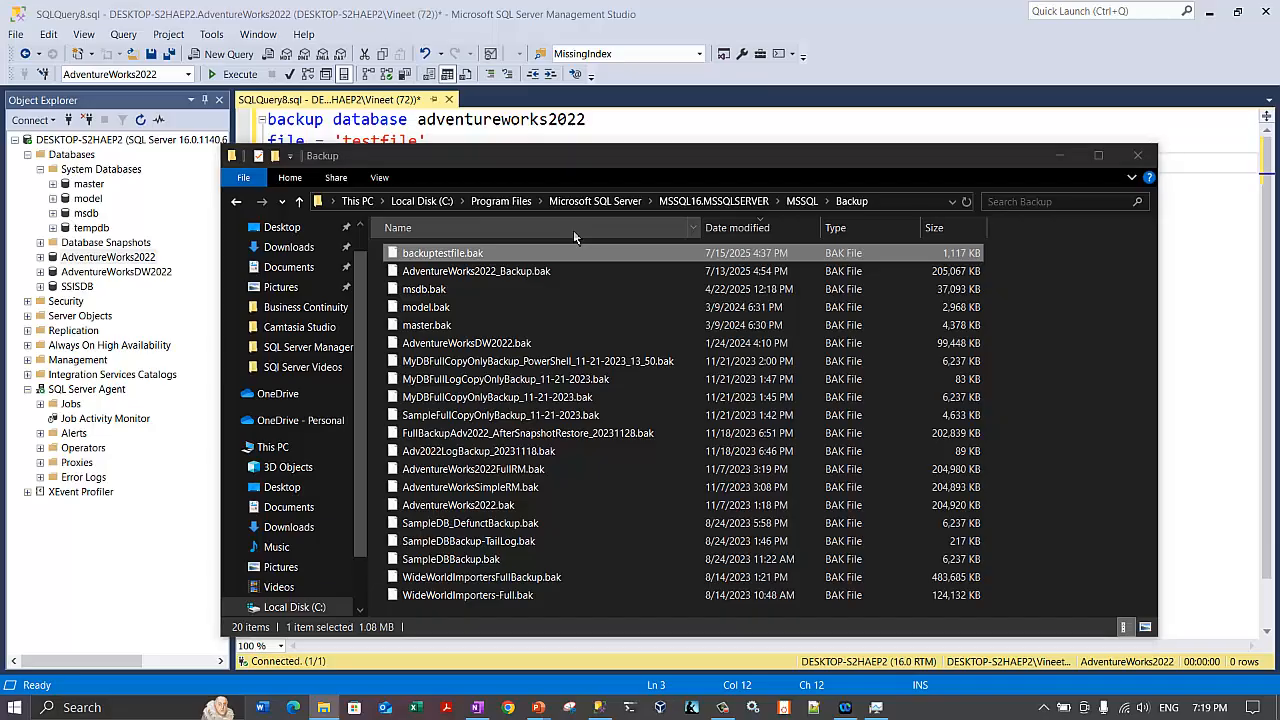
{"action": "key", "text": "Return"}
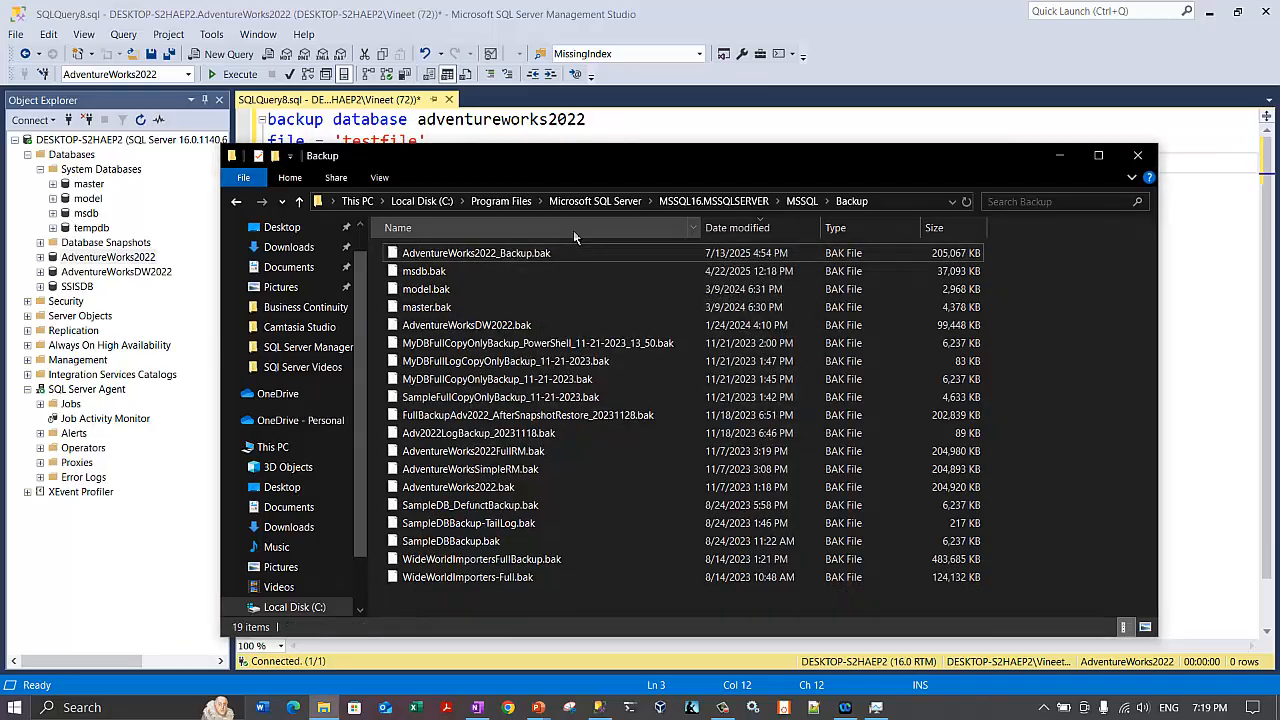
Copy the Backup folder's path into the query's to disk clause and append \testfilebackup.bak to it.
{"action": "left_click", "coordinate": [899, 202]}
{"action": "key", "text": "ctrl+c"}
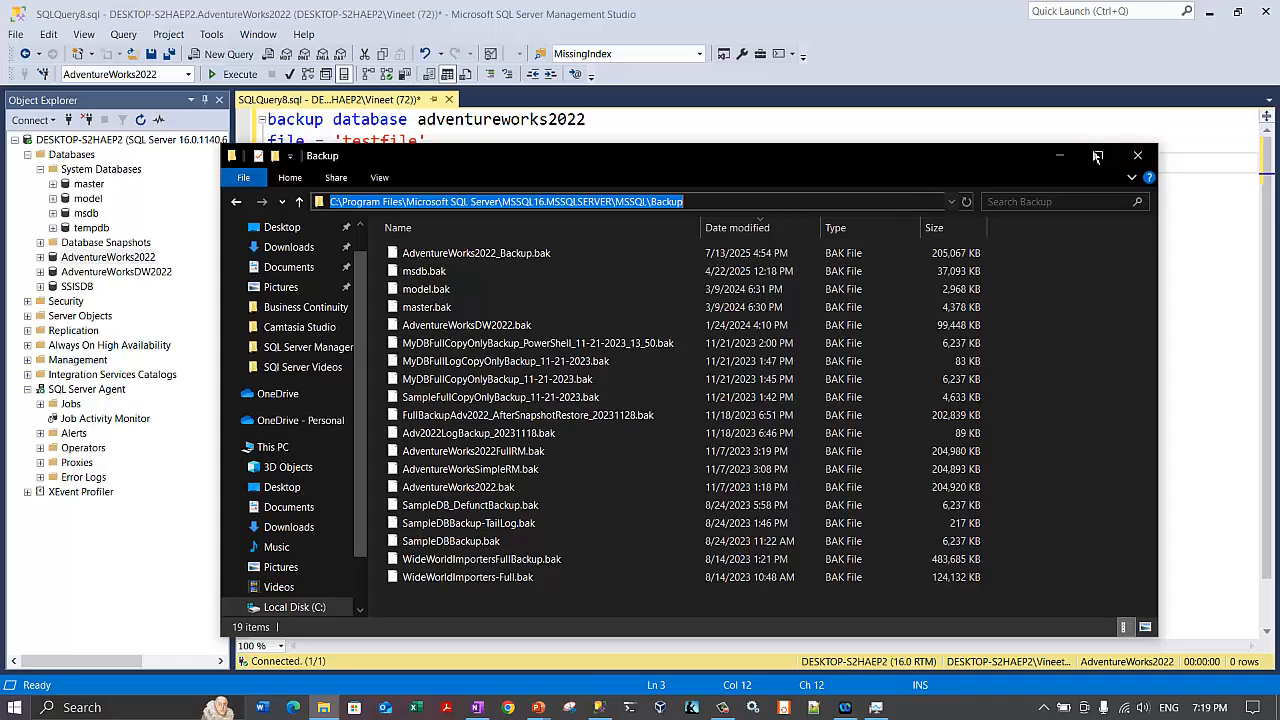
{"action": "left_click", "coordinate": [1059, 155]}
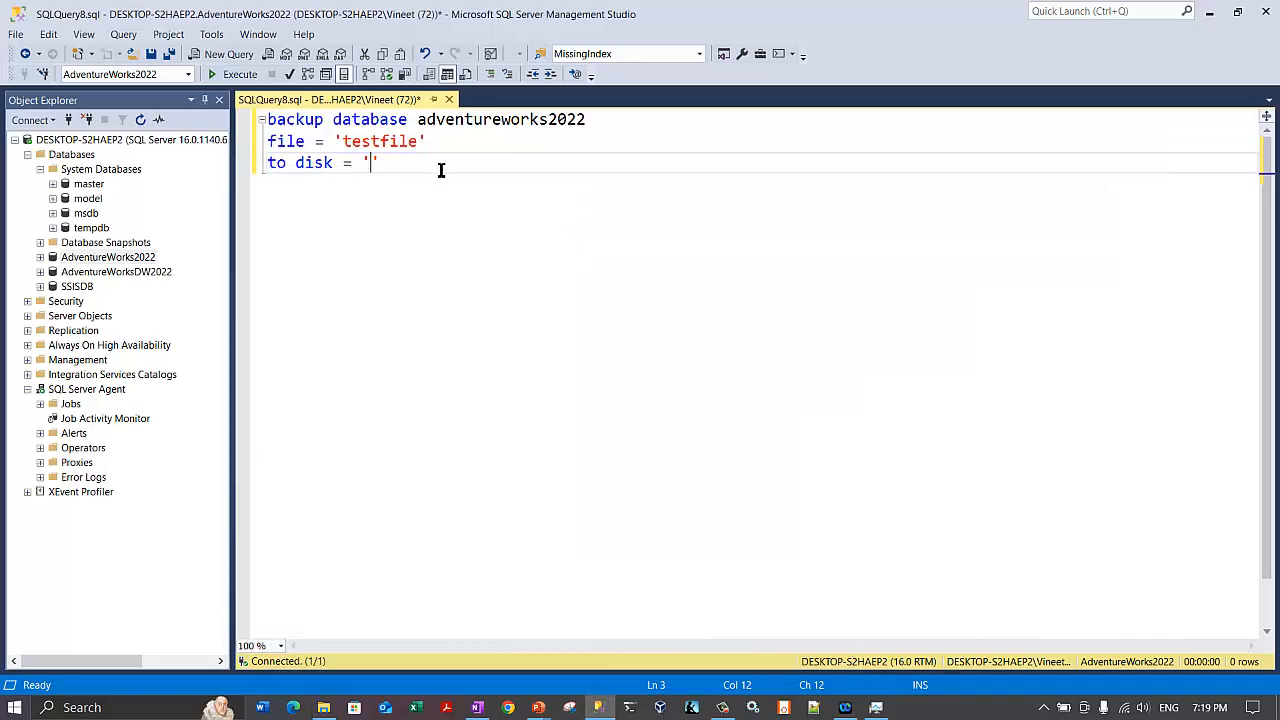
{"action": "key", "text": "ctrl+v"}
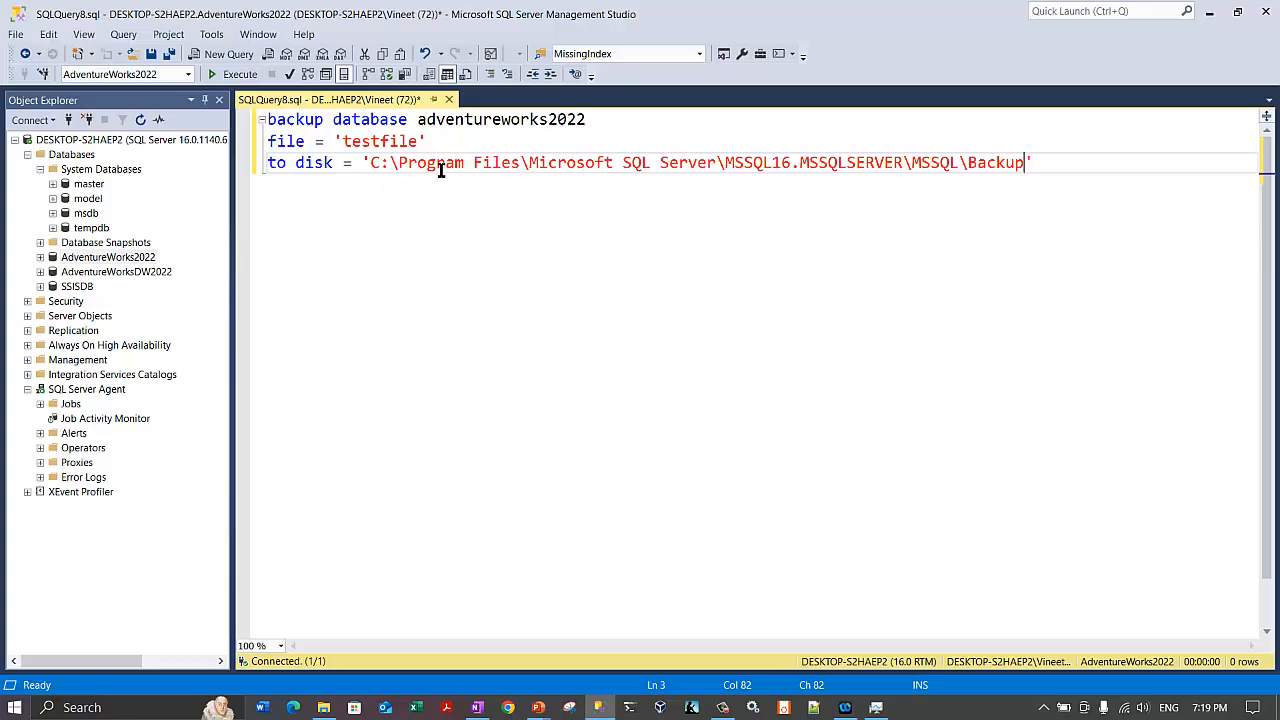
{"action": "type", "text": "\\testfilebackup"}
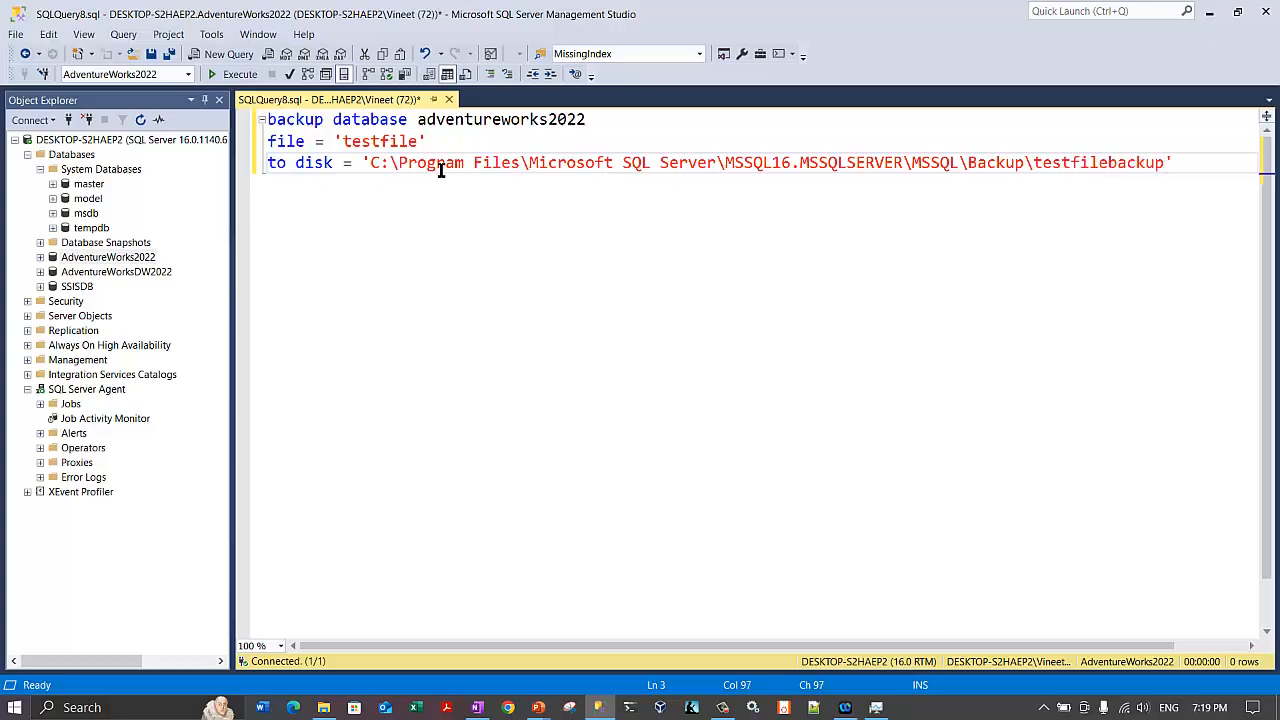
{"action": "type", "text": ".bak"}
Execute the testfile backup statement, and close the query without saving it.
{"action": "left_click_drag", "start_coordinate": [269, 142], "coordinate": [432, 143]}
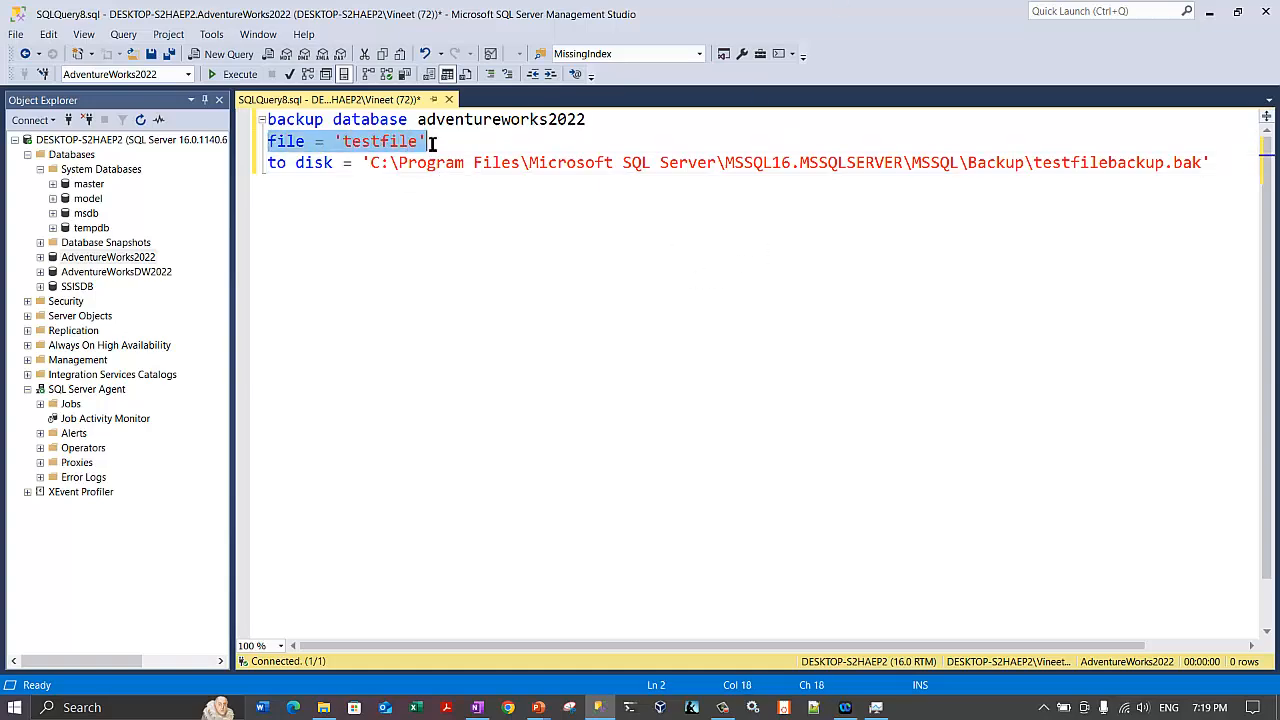
{"action": "left_click", "coordinate": [490, 172]}
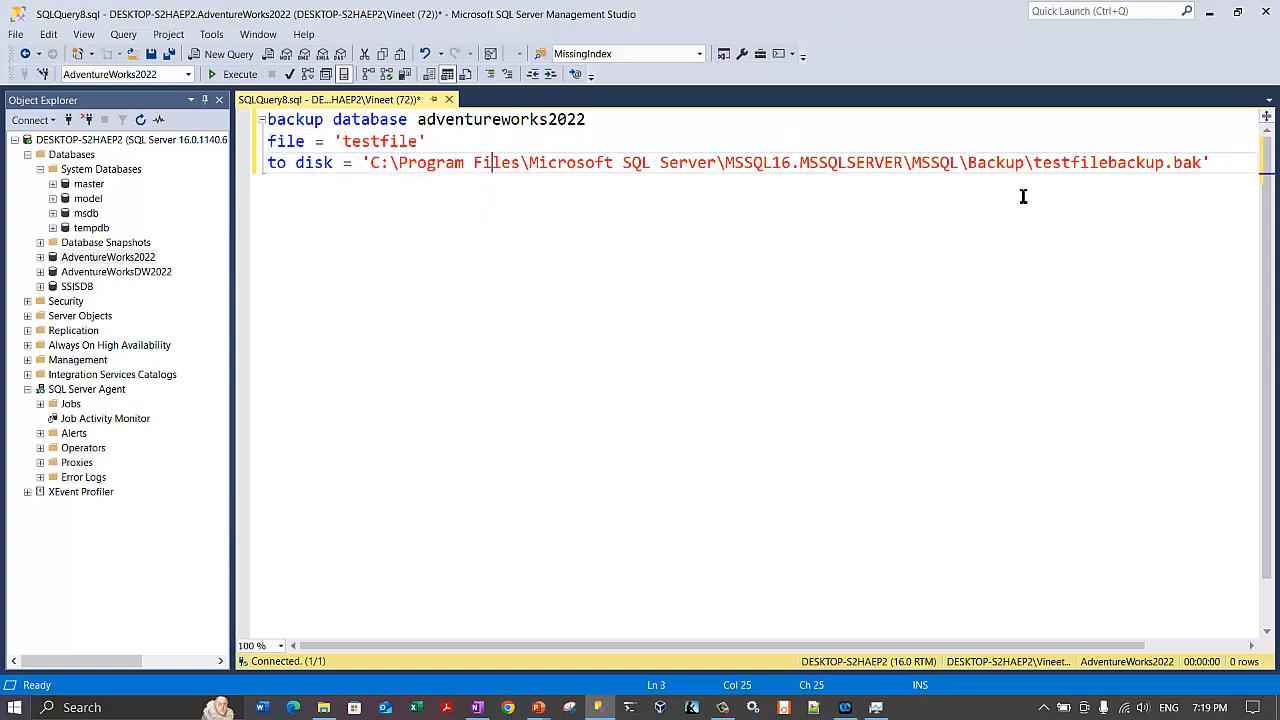
{"action": "key", "text": "End"}
{"action": "left_click", "coordinate": [232, 75]}
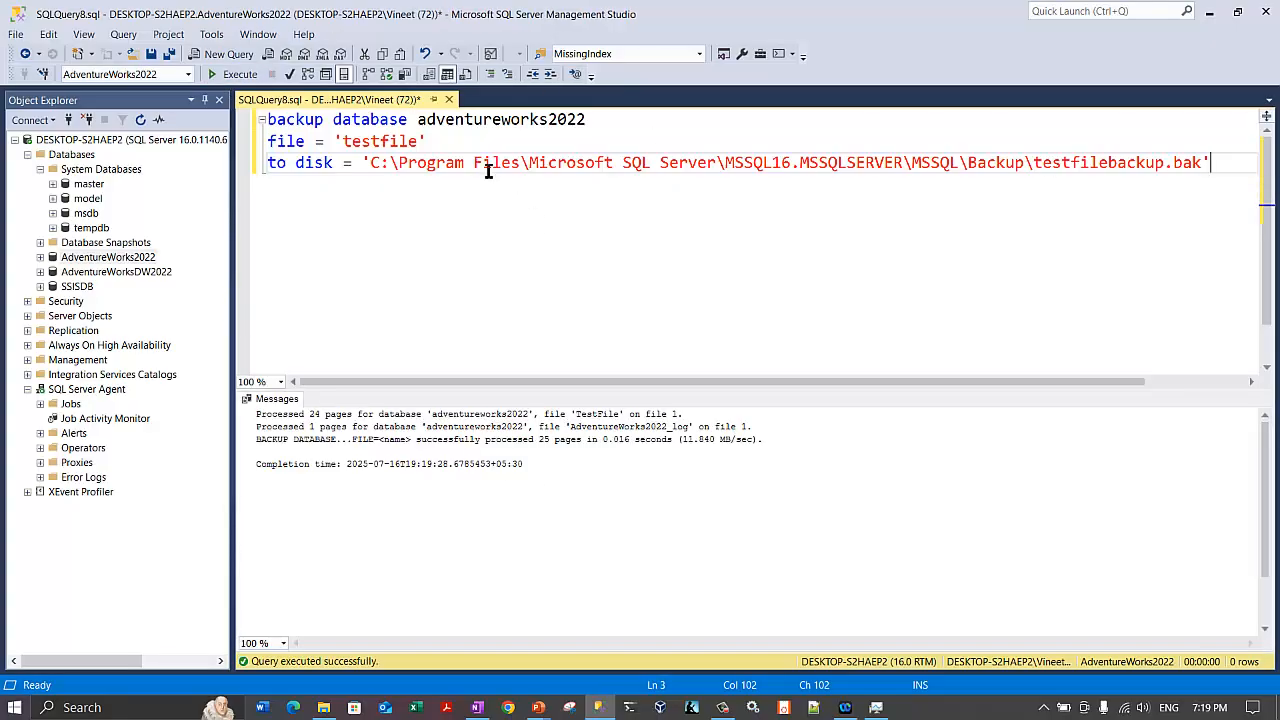
{"action": "key", "text": "ctrl+F4"}
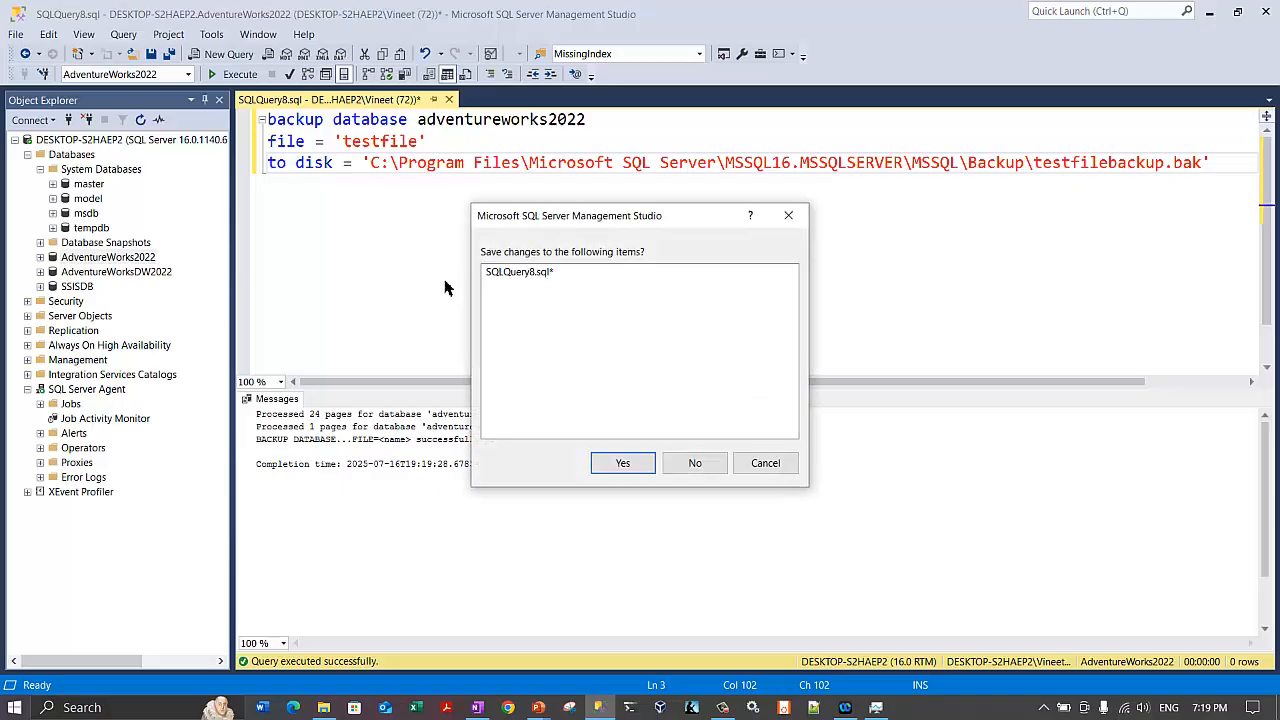
{"action": "left_click", "coordinate": [694, 463]}
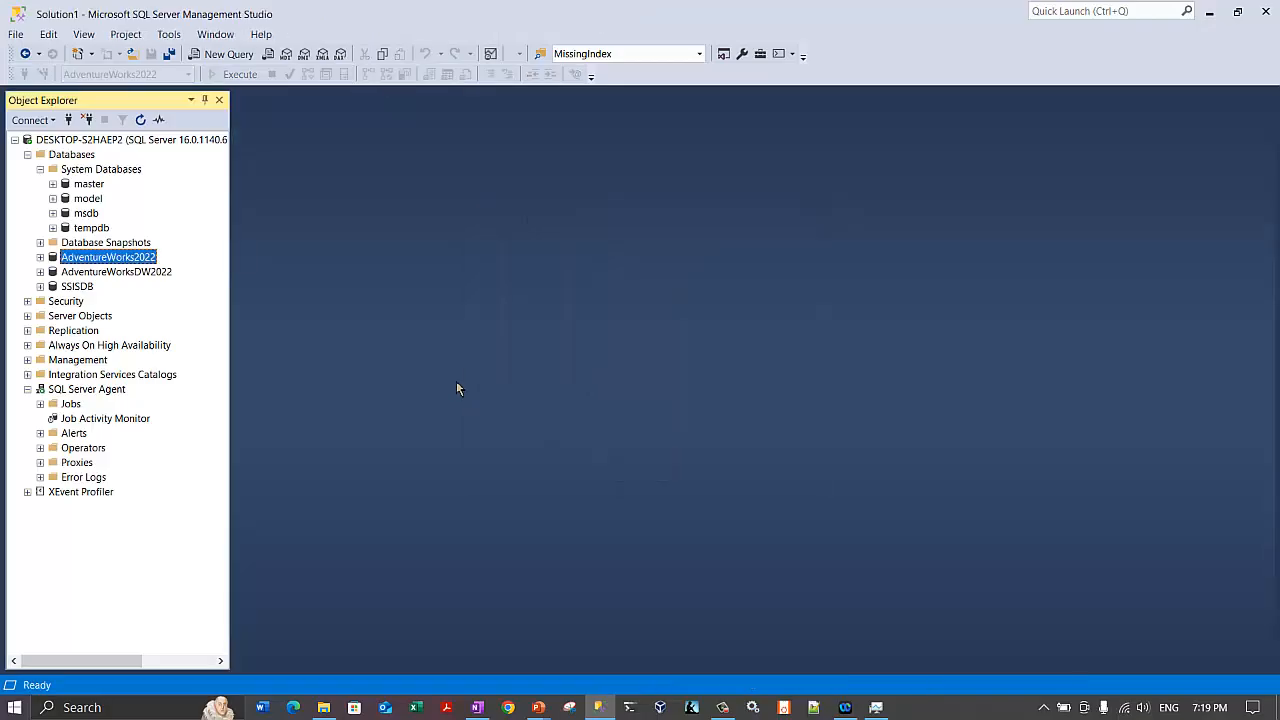
Open a new query on the master database and enter restore database adventureworks2022 as its first line.
{"action": "left_click", "coordinate": [97, 186]}
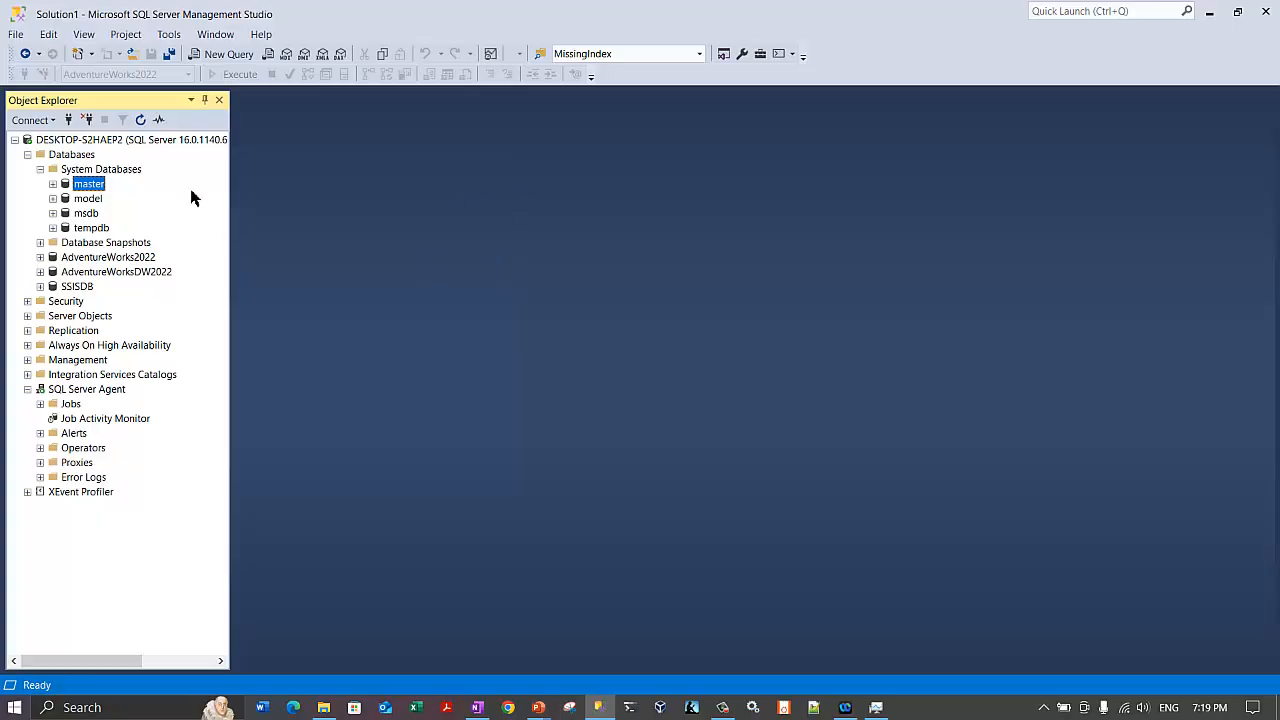
{"action": "left_click", "coordinate": [118, 260]}
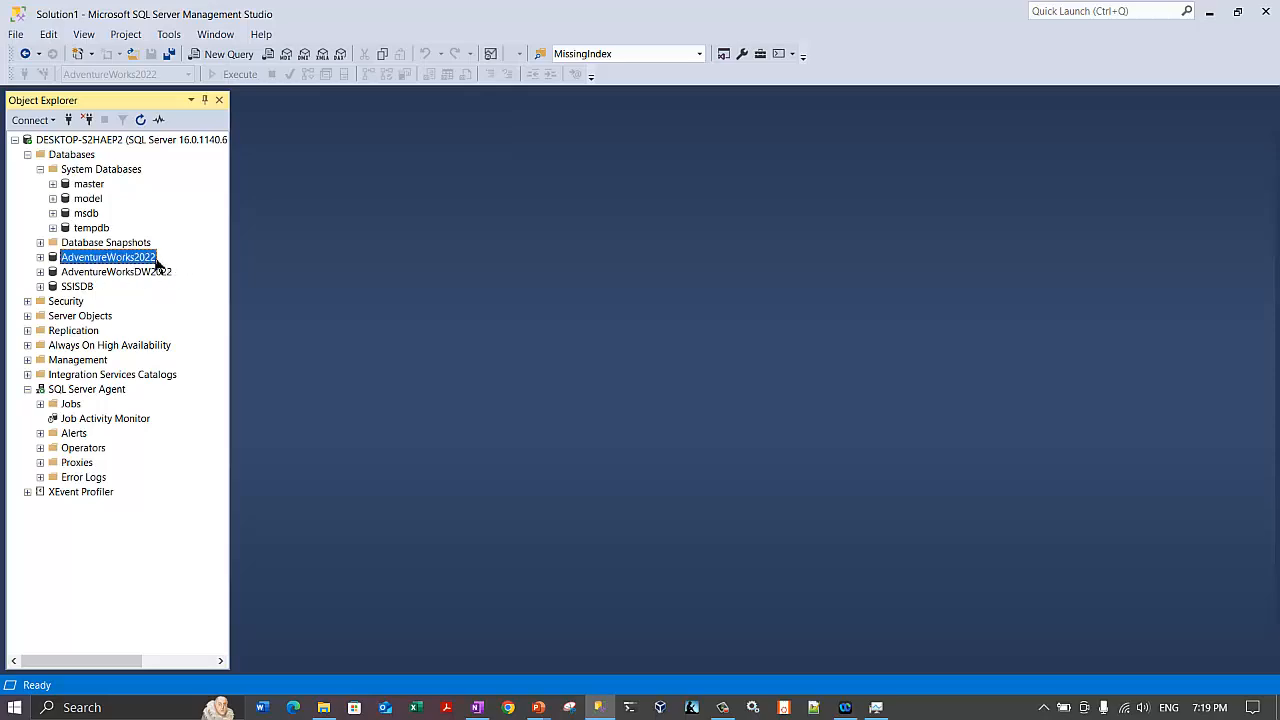
{"action": "left_click", "coordinate": [89, 186]}
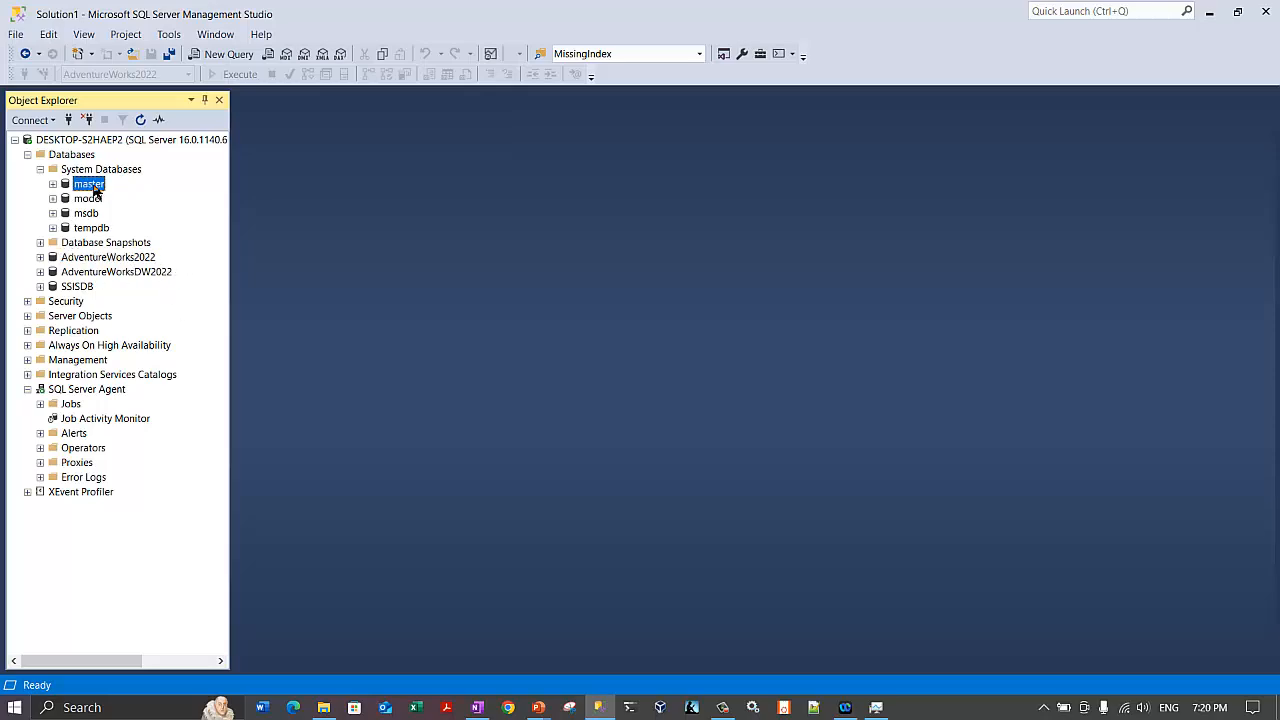
{"action": "left_click", "coordinate": [225, 55]}
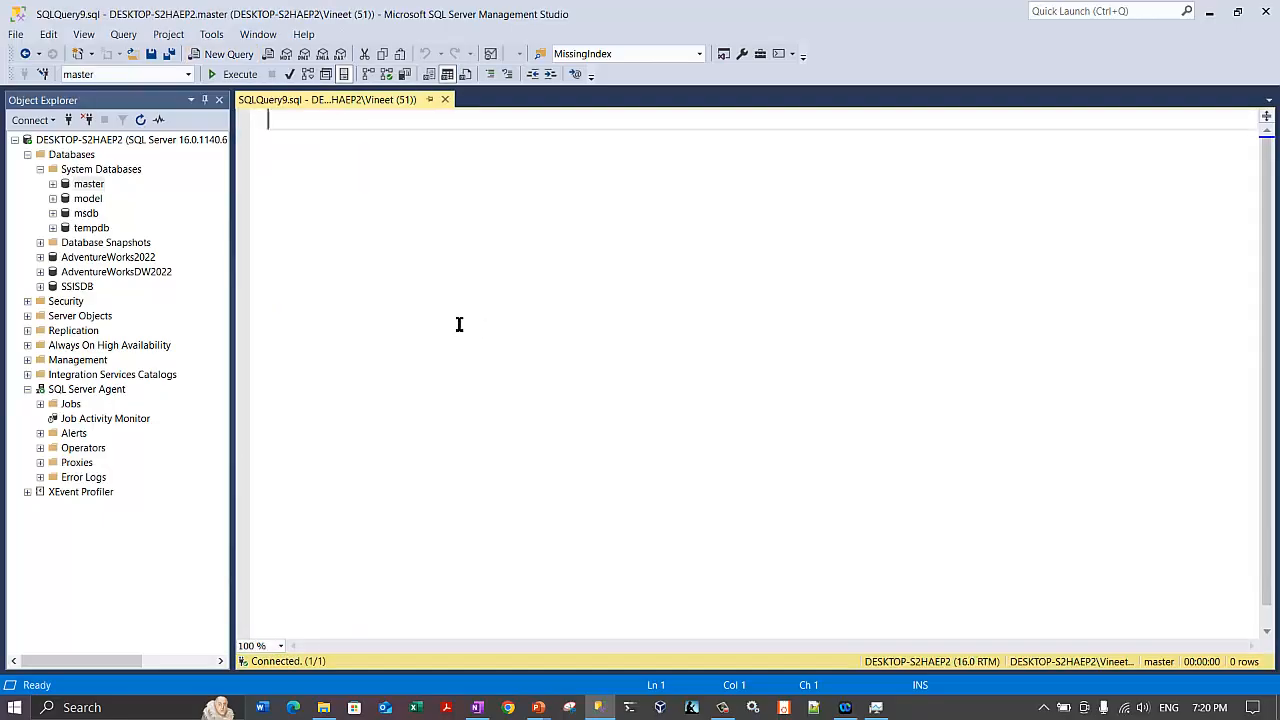
{"action": "left_click", "coordinate": [721, 707]}
{"action": "left_click", "coordinate": [620, 390]}
{"action": "type", "text": "resto"}
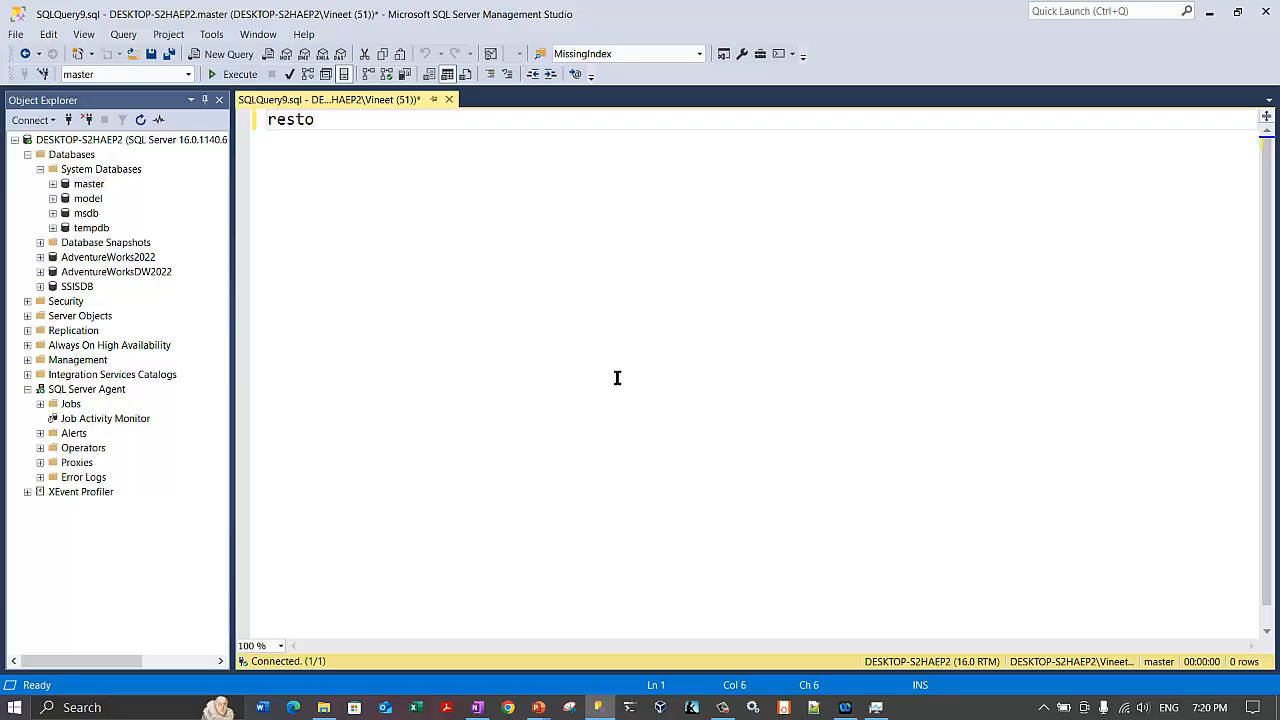
{"action": "type", "text": "re database"}
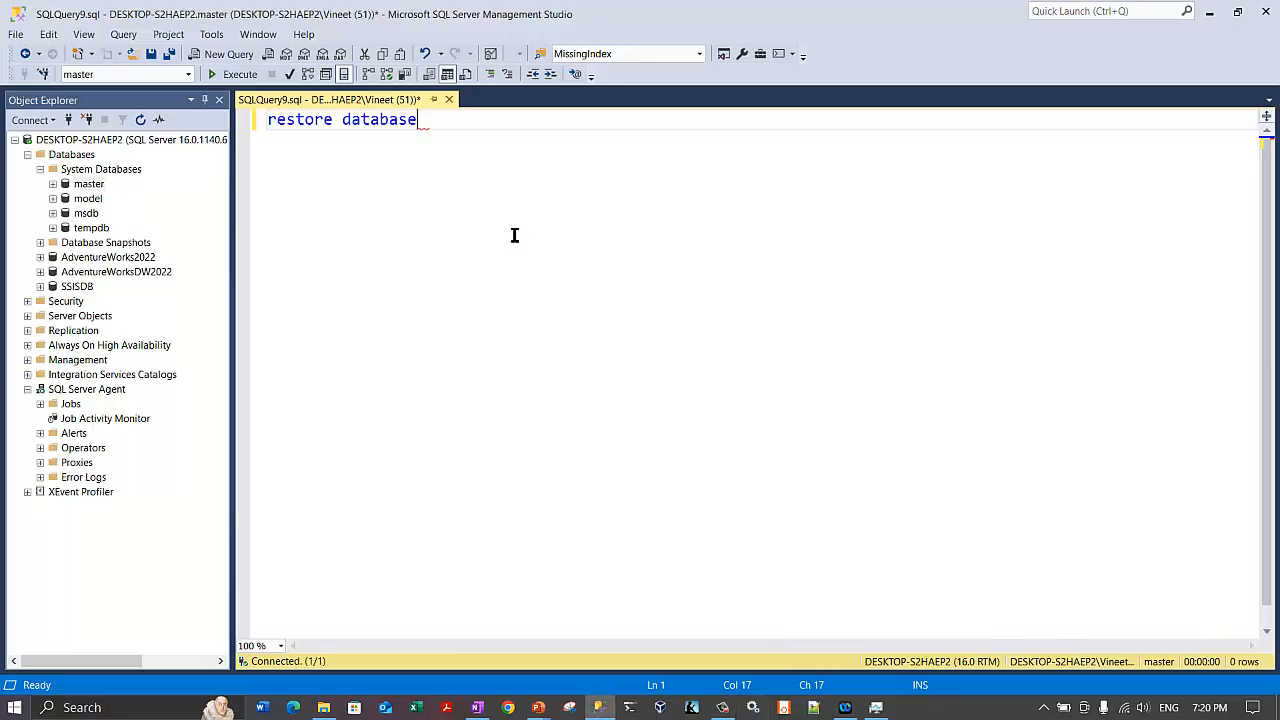
{"action": "type", "text": "adventureworks2022"}
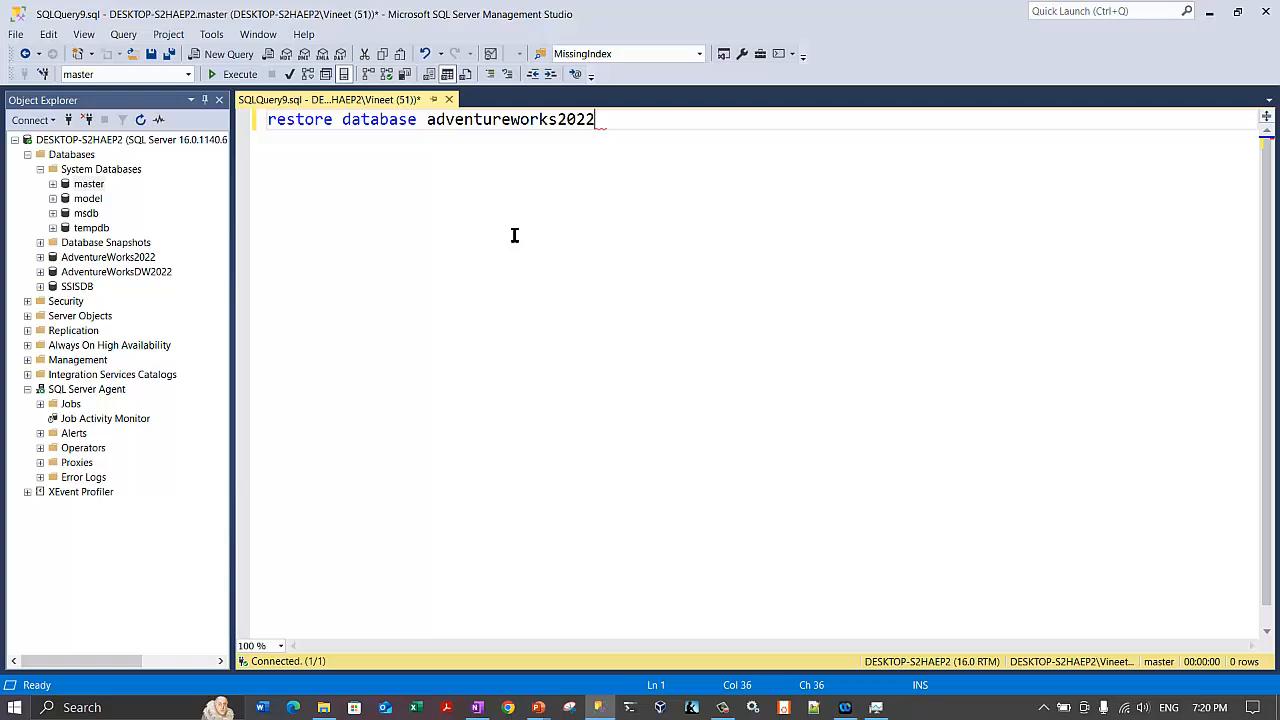
{"action": "key", "text": "Return"}
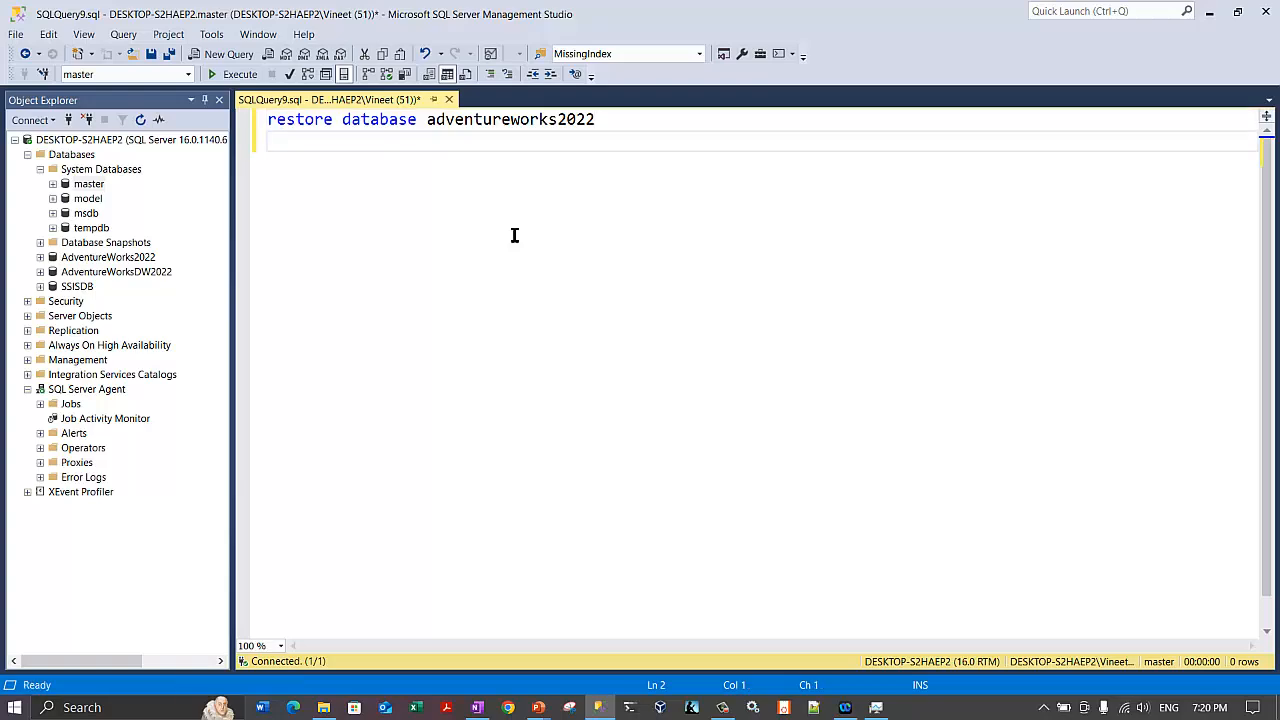
Add the clause file = 'testfile' on the second line of the restore statement.
{"action": "type", "text": "file = ''"}
{"action": "key", "text": "Left"}
{"action": "type", "text": "testfile"}
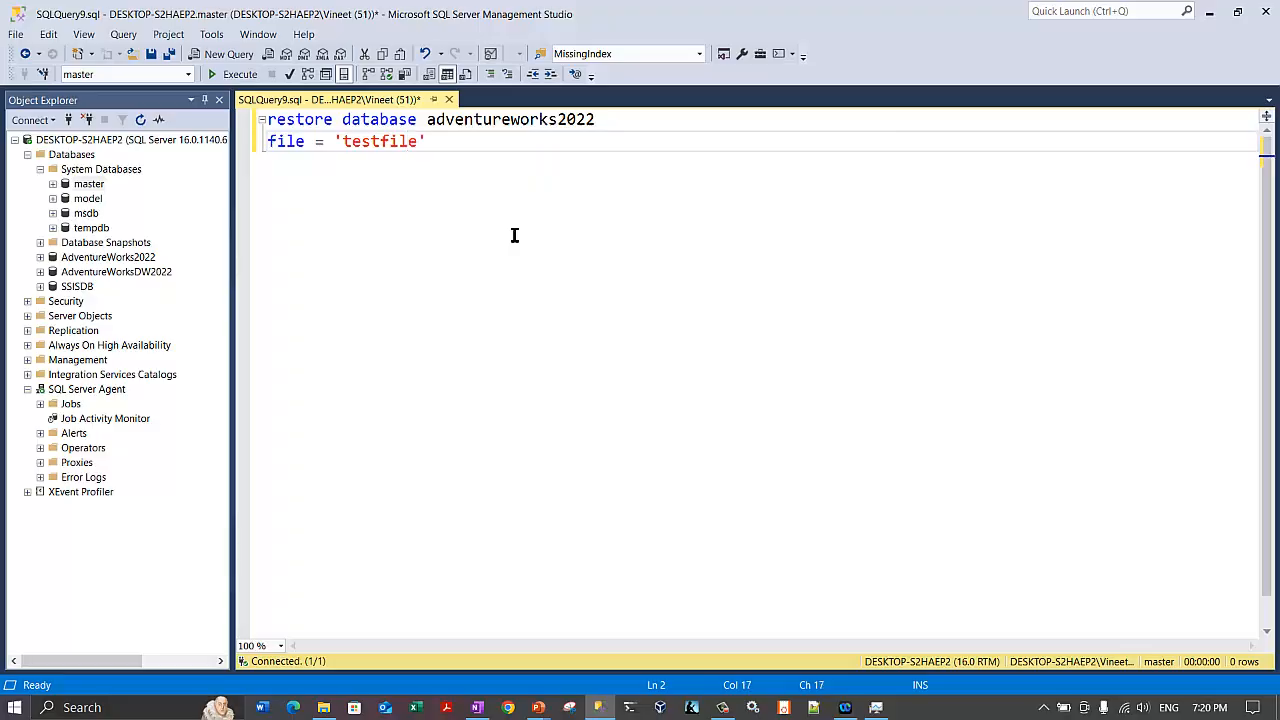
{"action": "key", "text": "Right"}
{"action": "key", "text": "Return"}
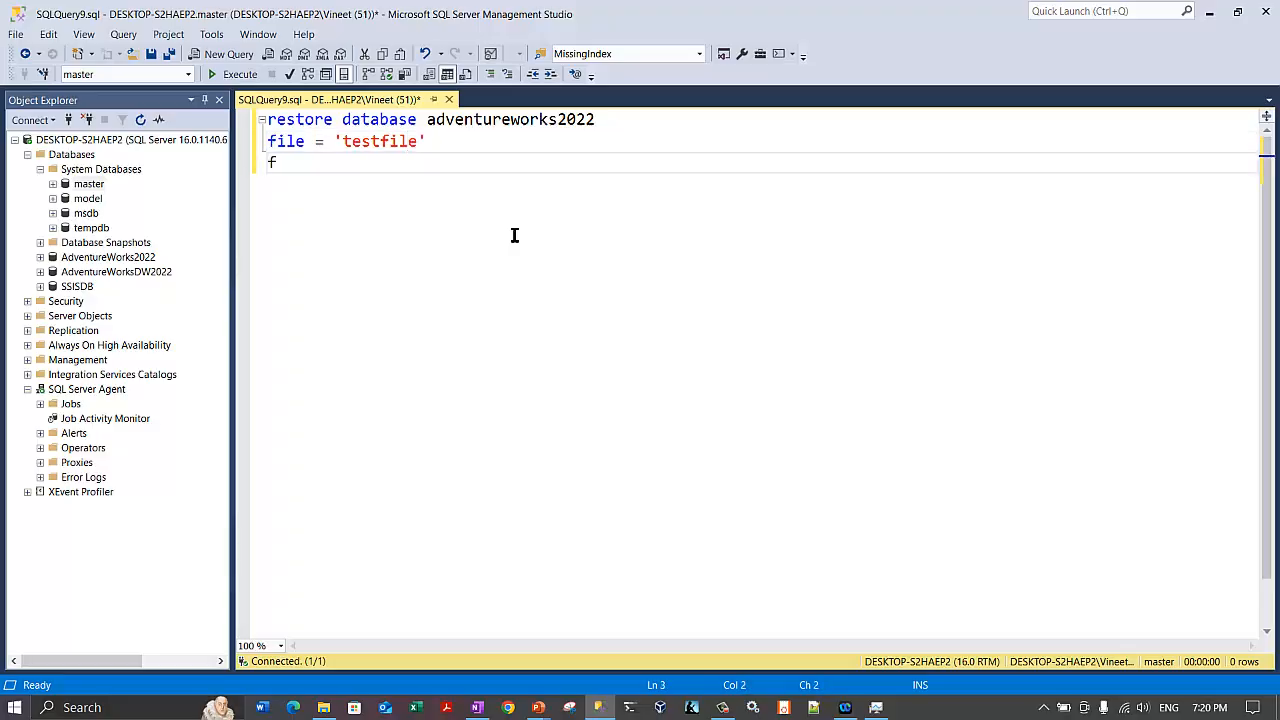
Add a from disk clause with the path 'C:\Program Files\Microsoft SQL Server\MSSQL16.MSSQLSERVER\MSSQL\Backup'.
{"action": "type", "text": "from disk = ''"}
{"action": "key", "text": "Left"}
{"action": "type", "text": "C:\\Program Files\\Microsoft SQL Server\\MSSQL16.MSSQLSERVER\\MSSQL\\Backup"}
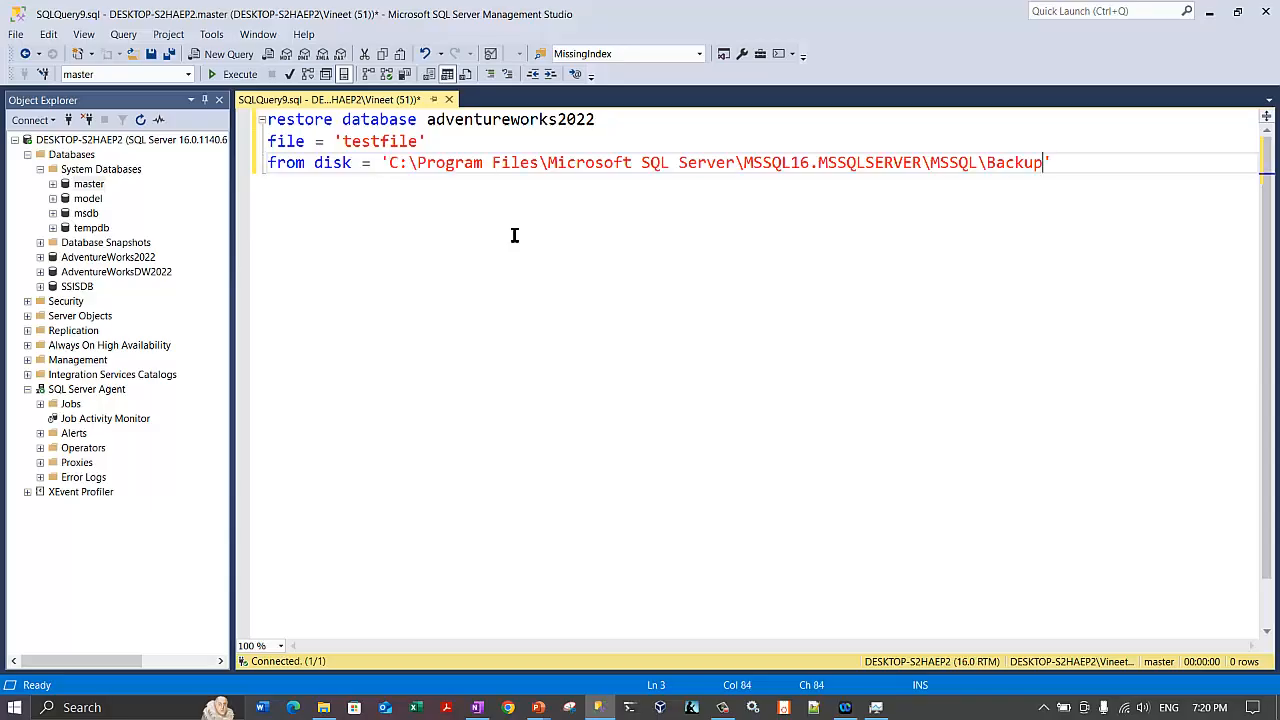
Check the backup's file name in the Backup folder in File Explorer, and append \testfilebackup.bak to the query's disk path.
{"action": "left_click", "coordinate": [323, 707]}
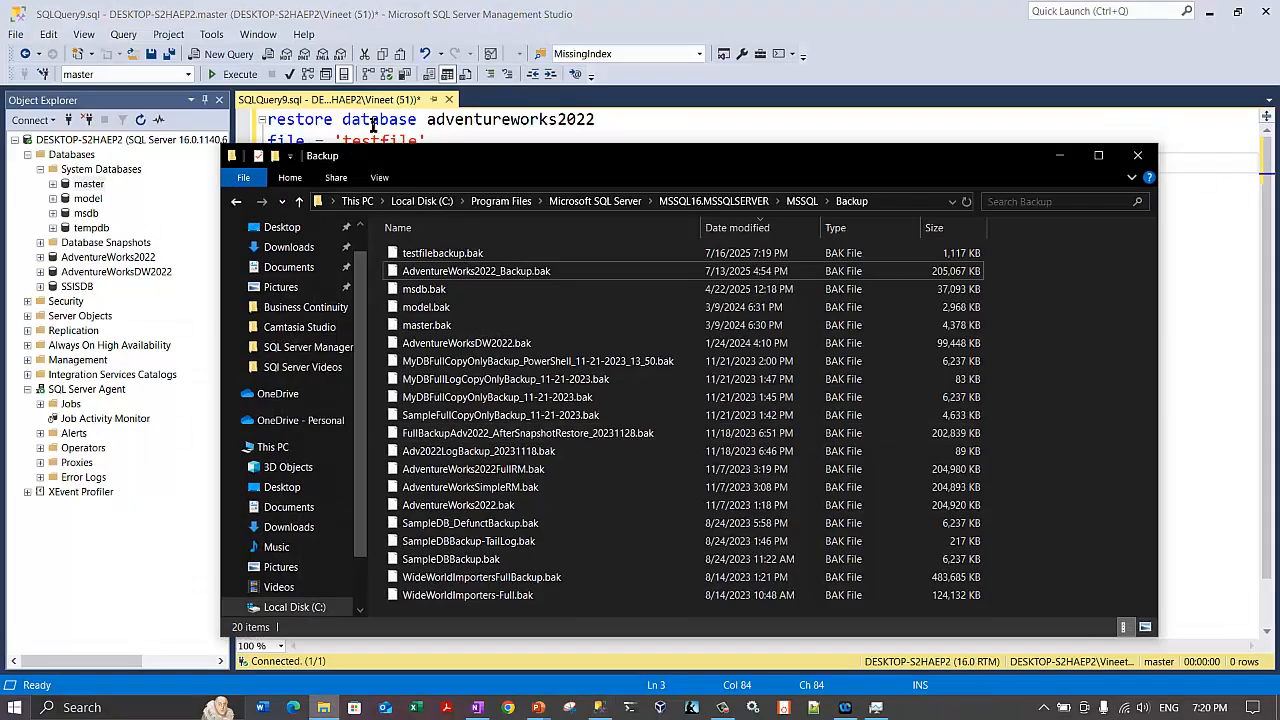
{"action": "left_click", "coordinate": [425, 254]}
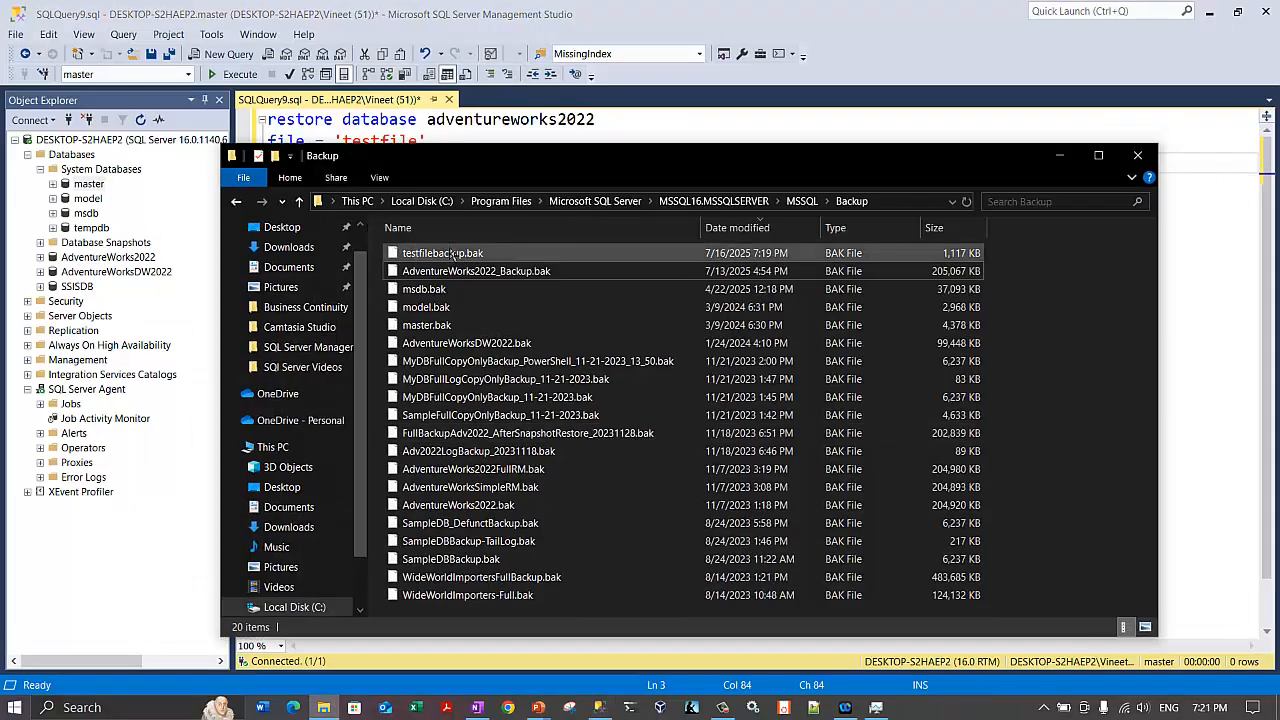
{"action": "left_click", "coordinate": [1058, 157]}
{"action": "type", "text": "\\t"}
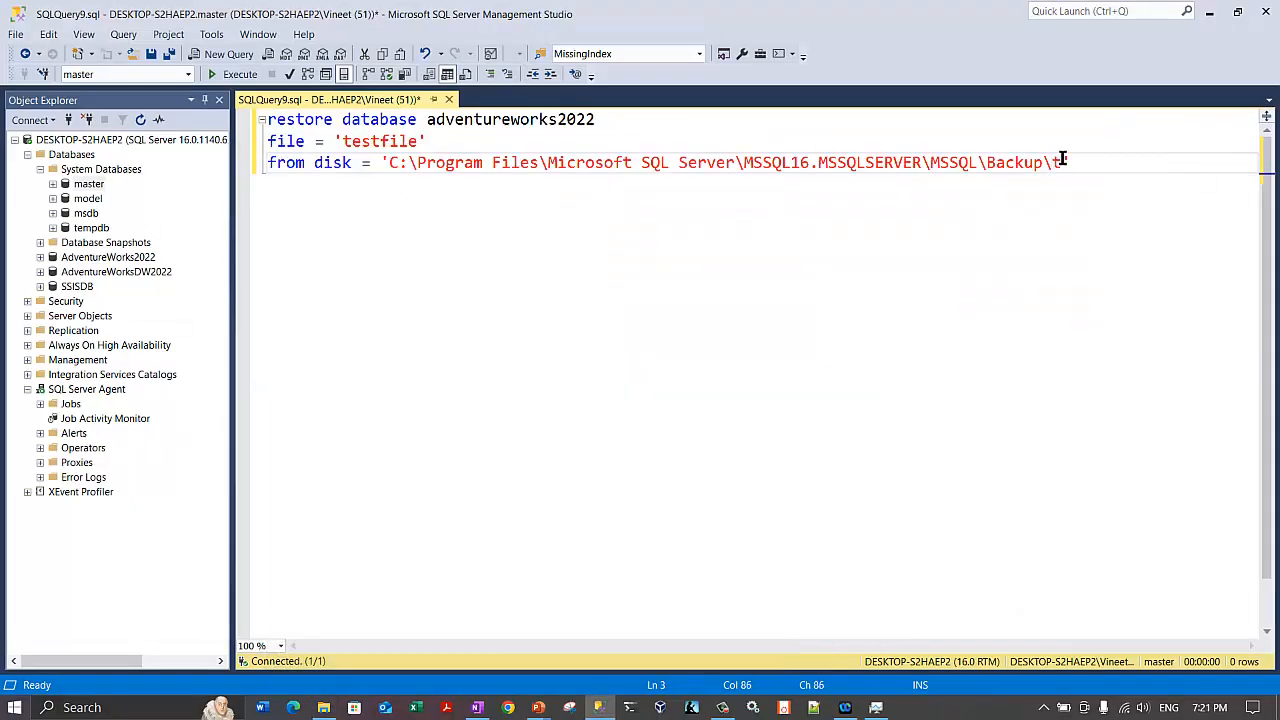
{"action": "type", "text": "estf"}
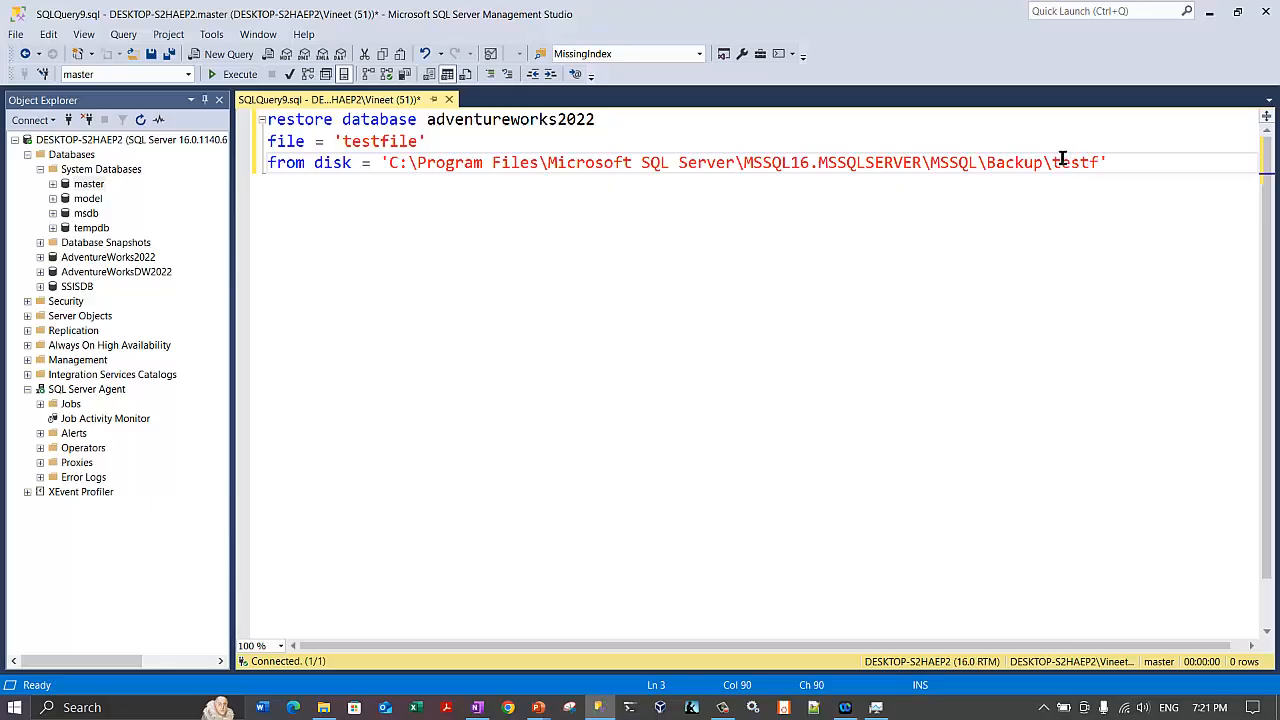
{"action": "type", "text": "ileback"}
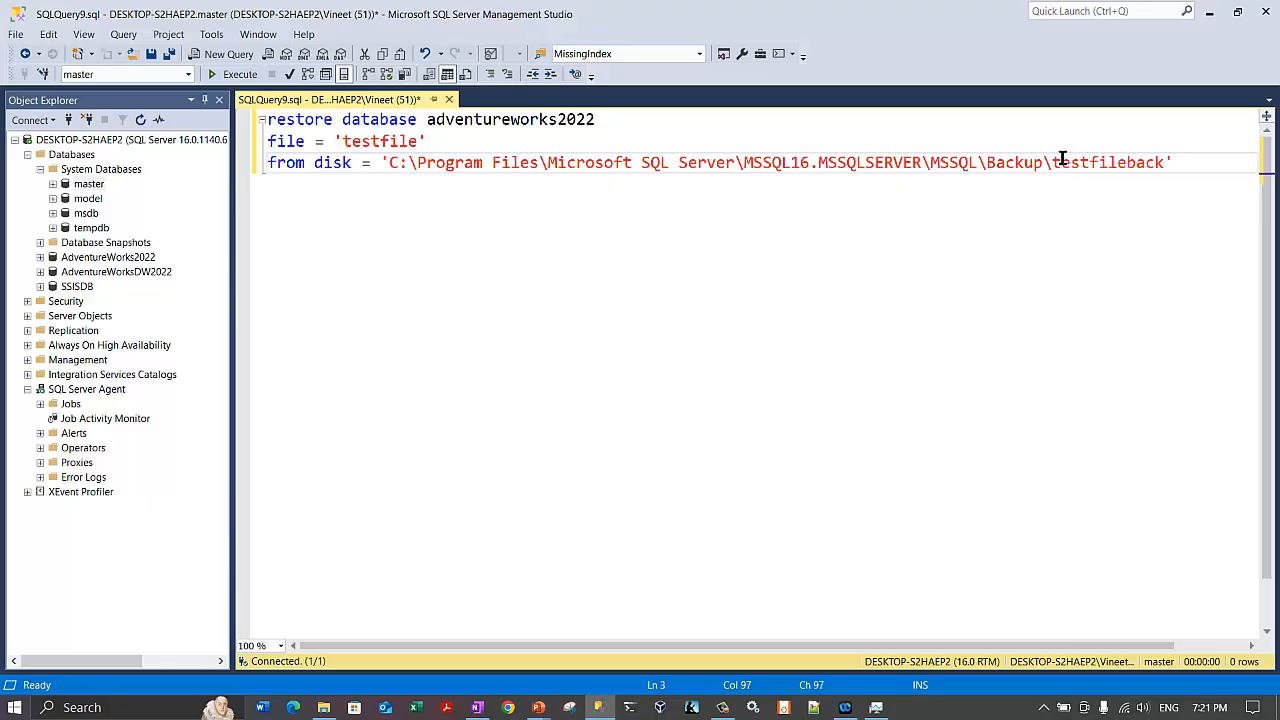
{"action": "type", "text": "up."}
{"action": "type", "text": "bak"}
{"action": "key", "text": "Return"}
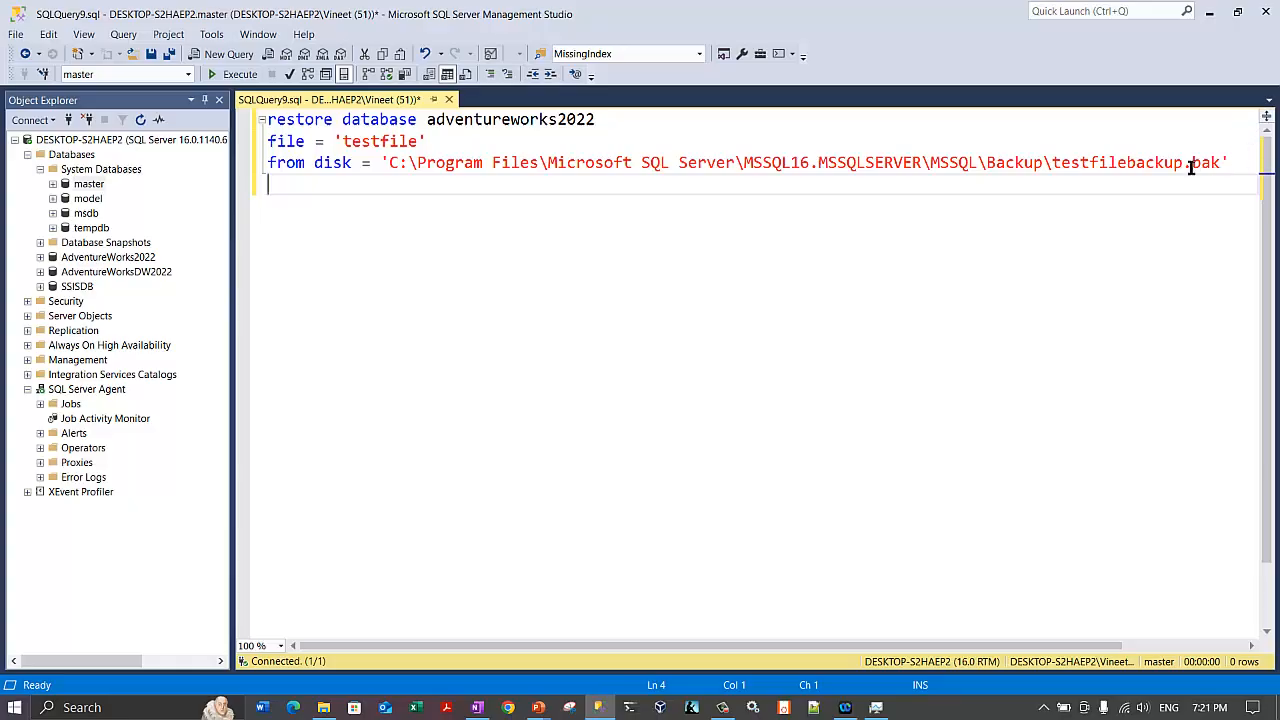
End the restore statement with the clause with recovery.
{"action": "type", "text": "with recovery"}
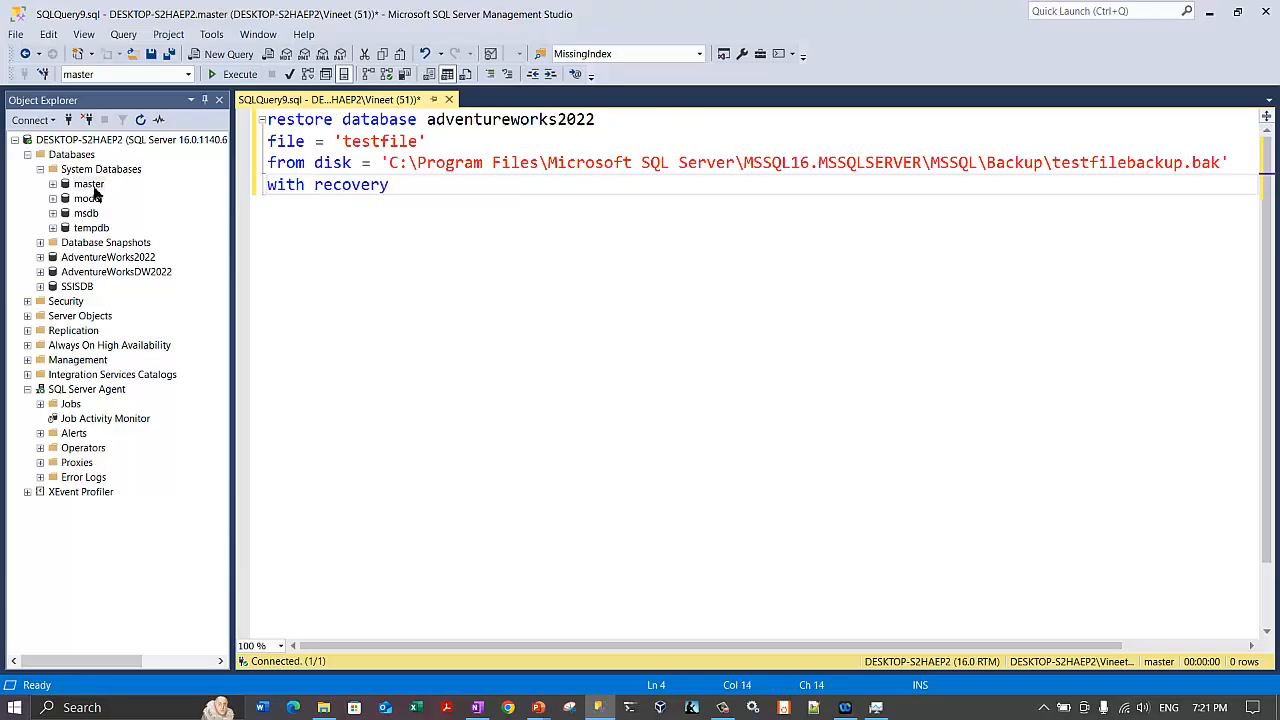
{"action": "left_click", "coordinate": [118, 259]}
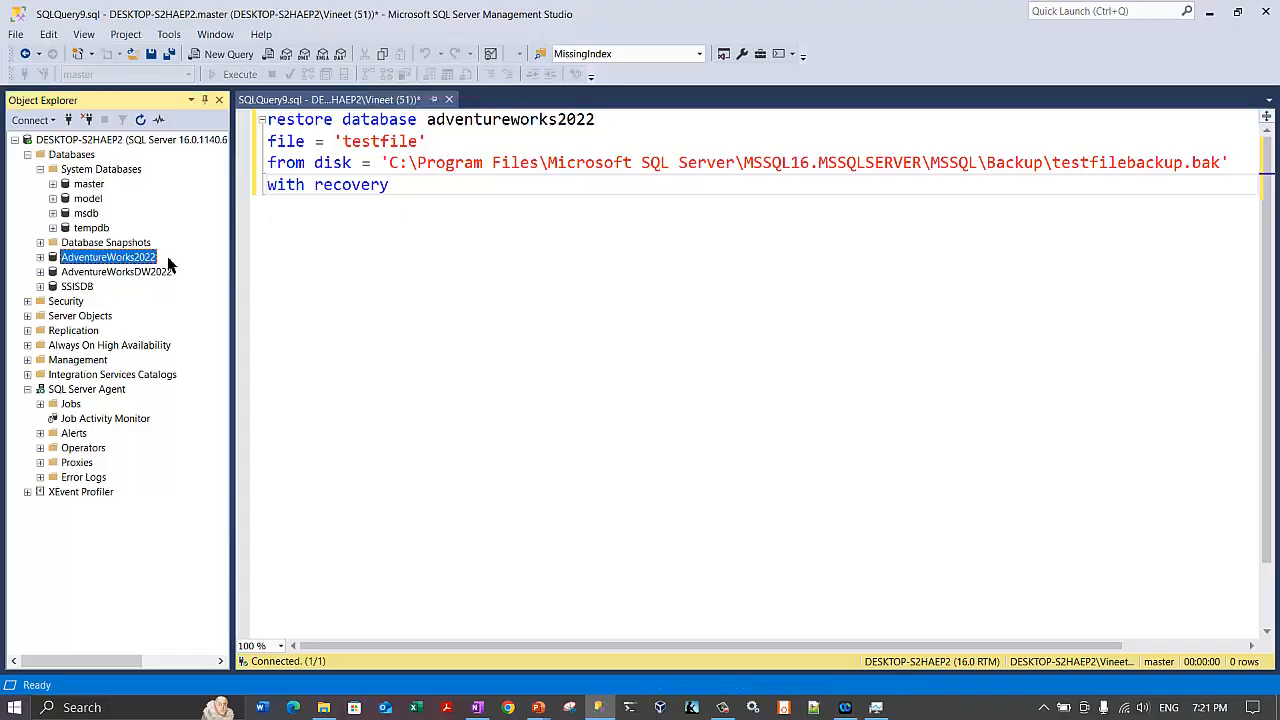
{"action": "left_click_drag", "start_coordinate": [418, 189], "coordinate": [268, 196]}
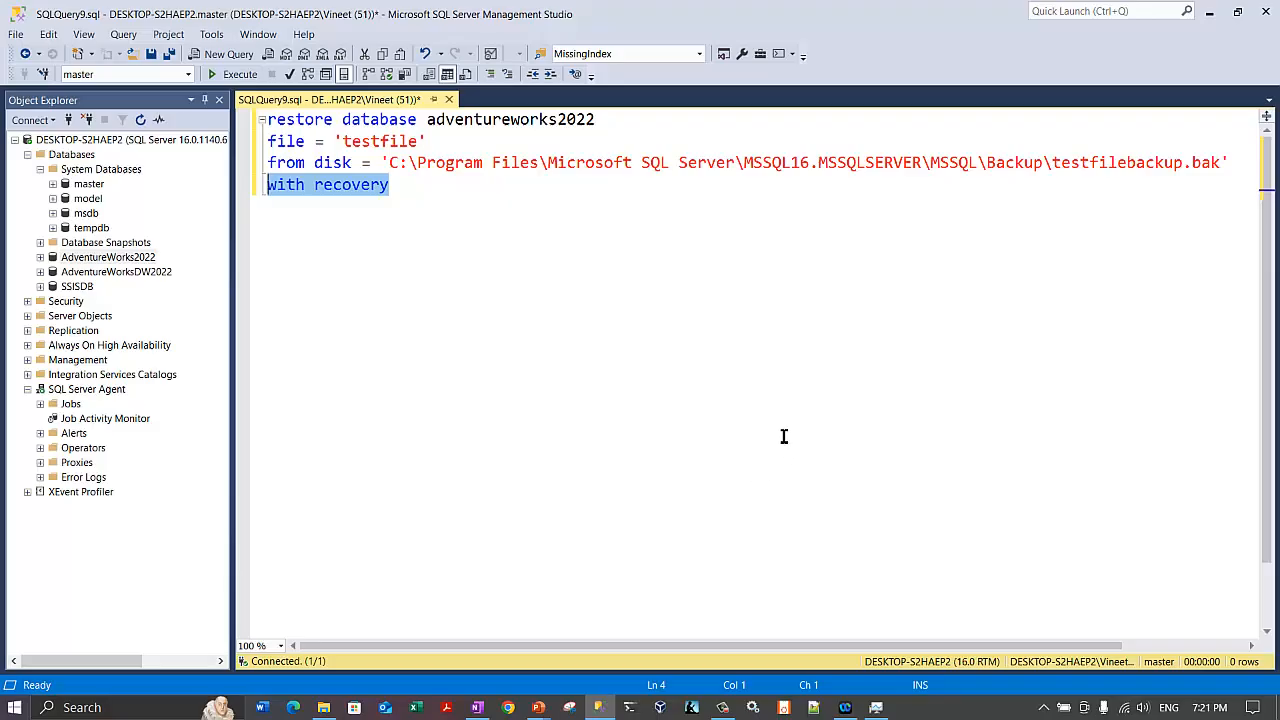
{"action": "key", "text": "Delete"}
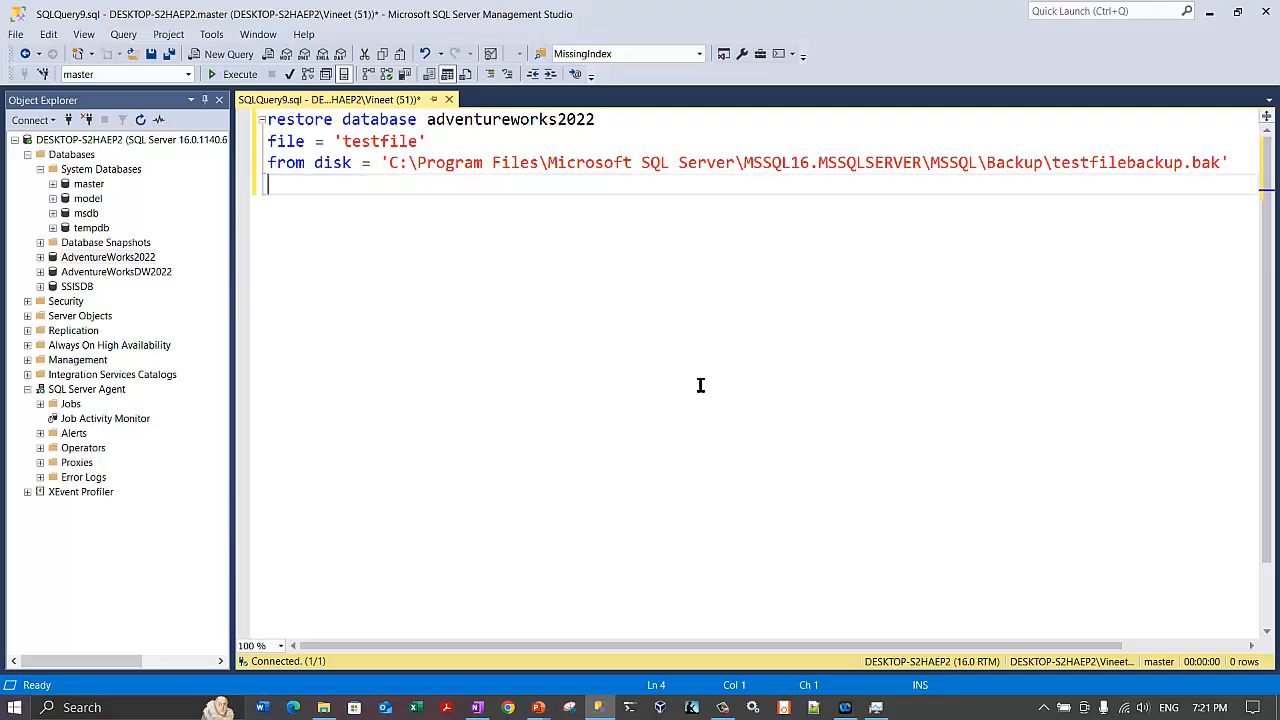
{"action": "type", "text": "With recovery"}
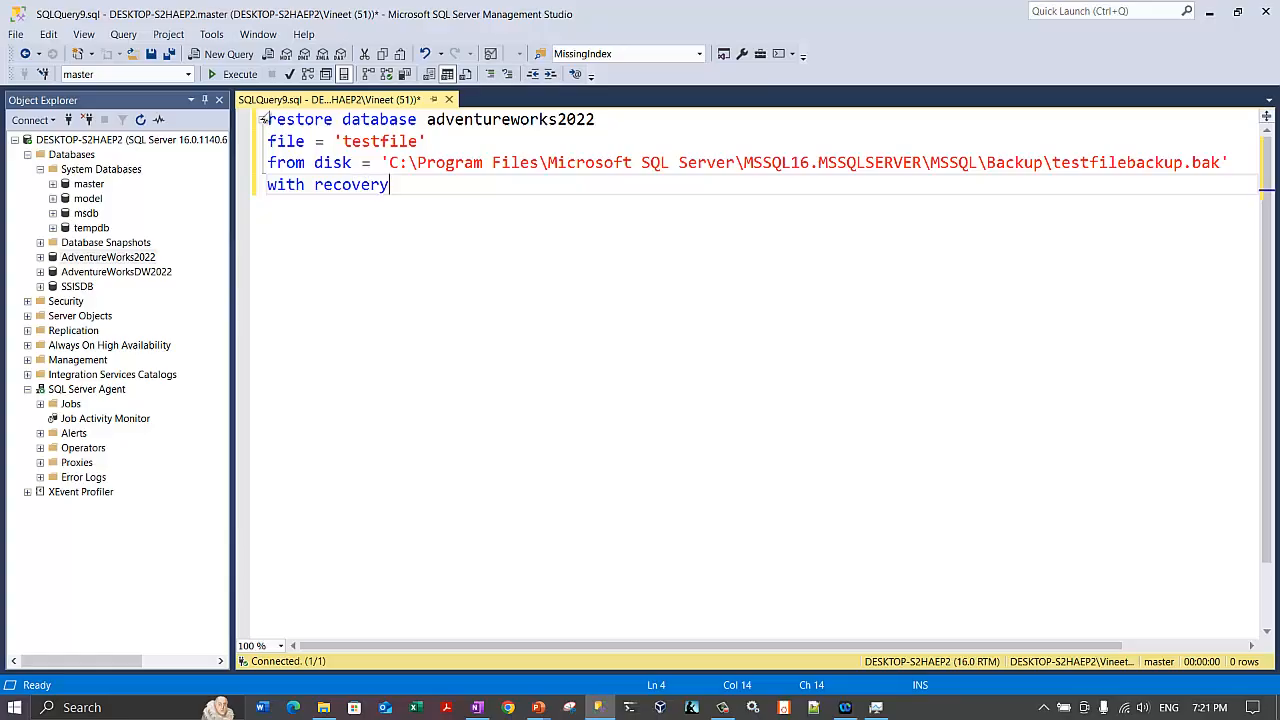
Execute the testfile restore statement, and close the query without saving it.
{"action": "left_click", "coordinate": [230, 76]}
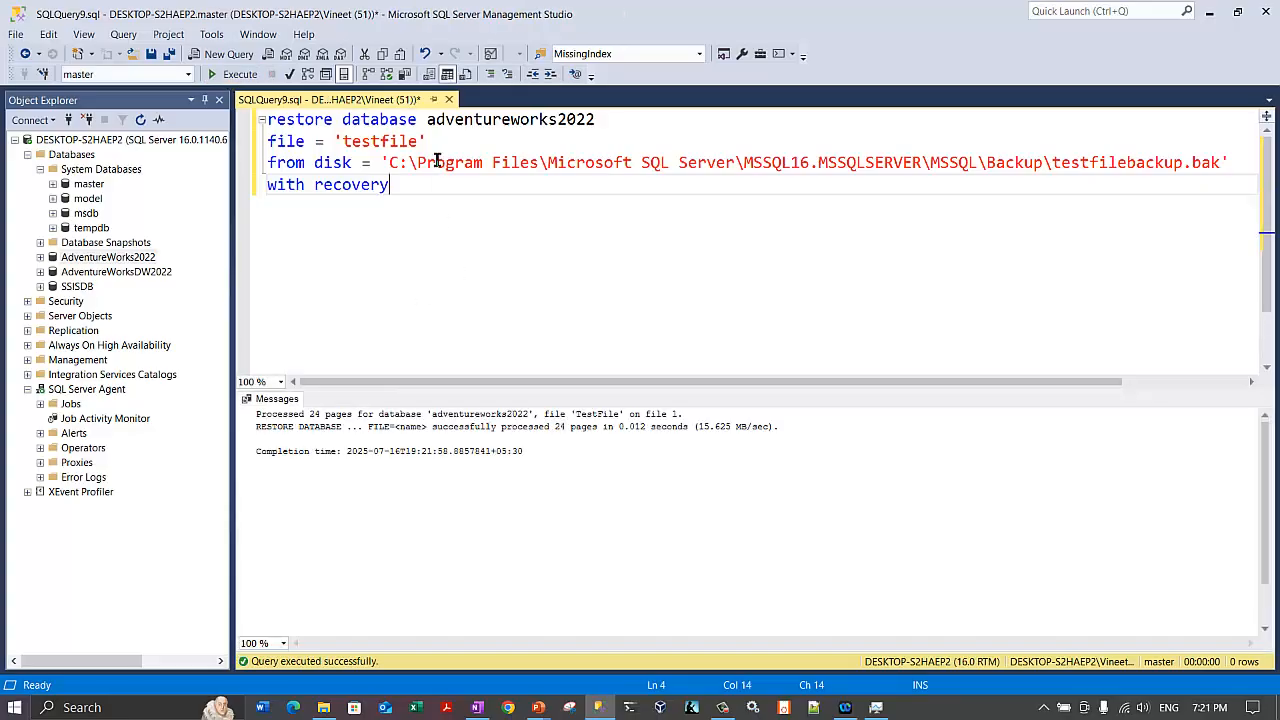
{"action": "left_click", "coordinate": [448, 100]}
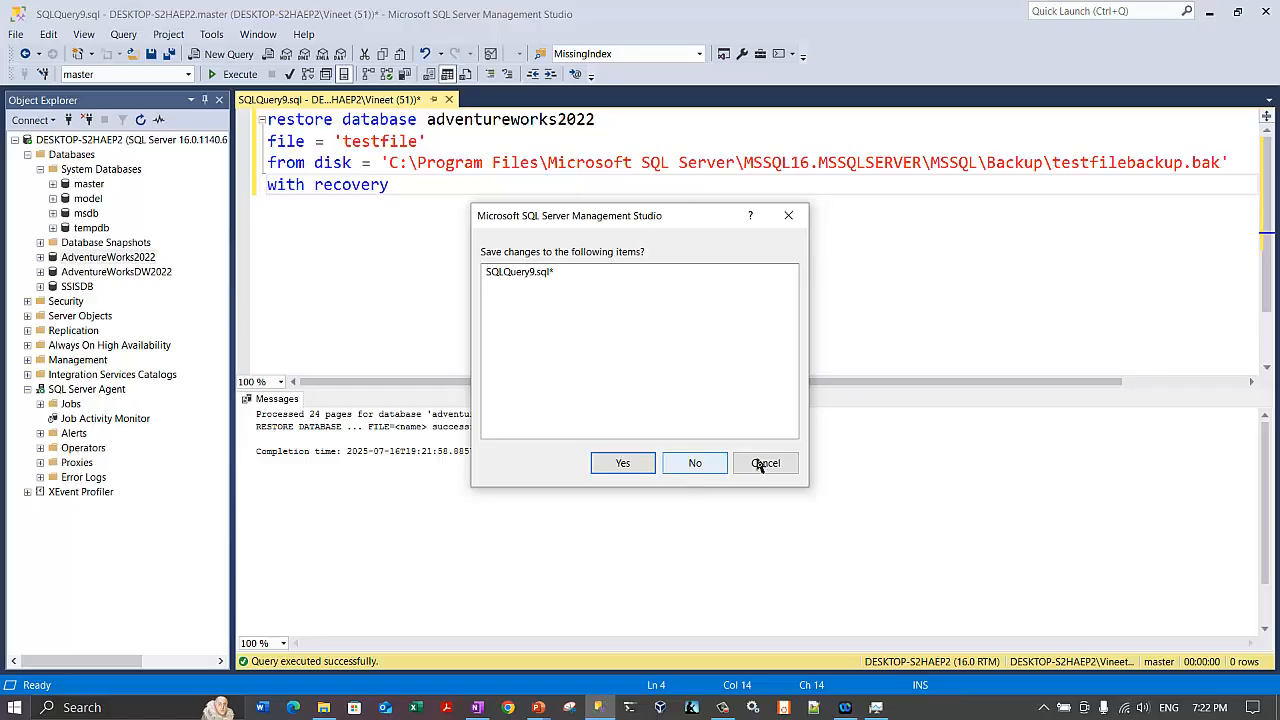
{"action": "left_click_drag", "start_coordinate": [569, 218], "coordinate": [567, 333]}
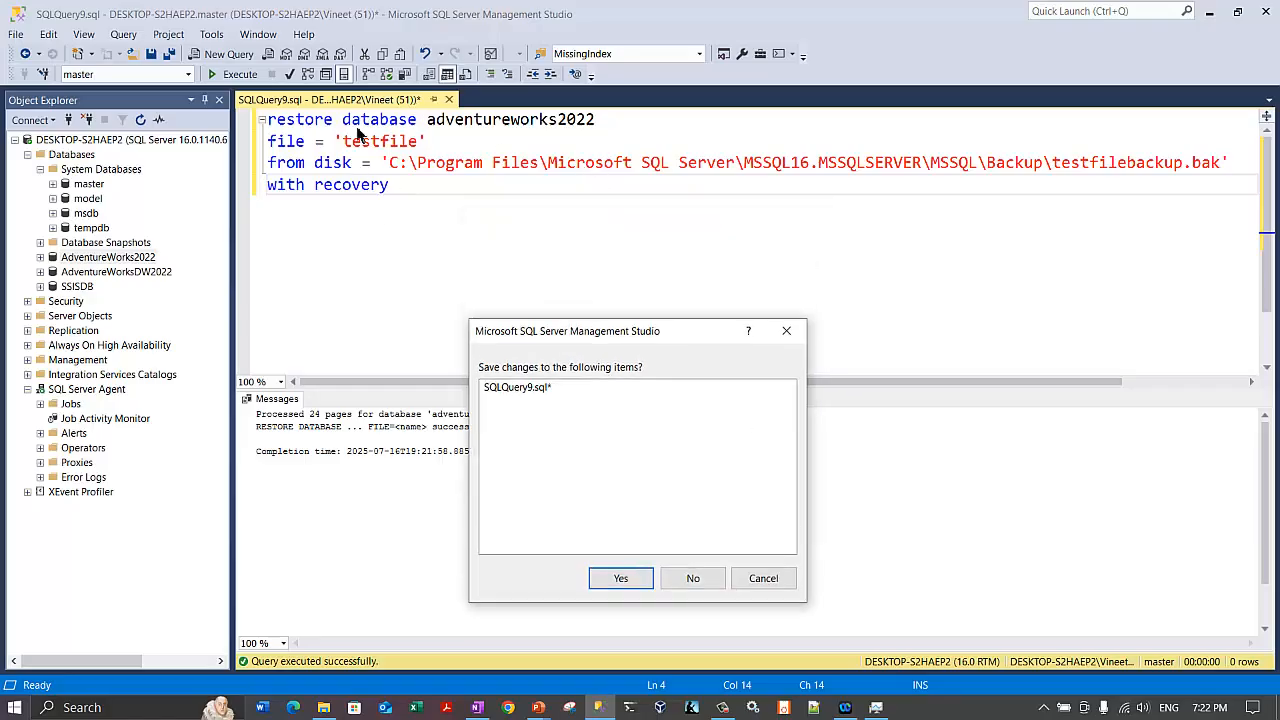
{"action": "left_click", "coordinate": [690, 578]}
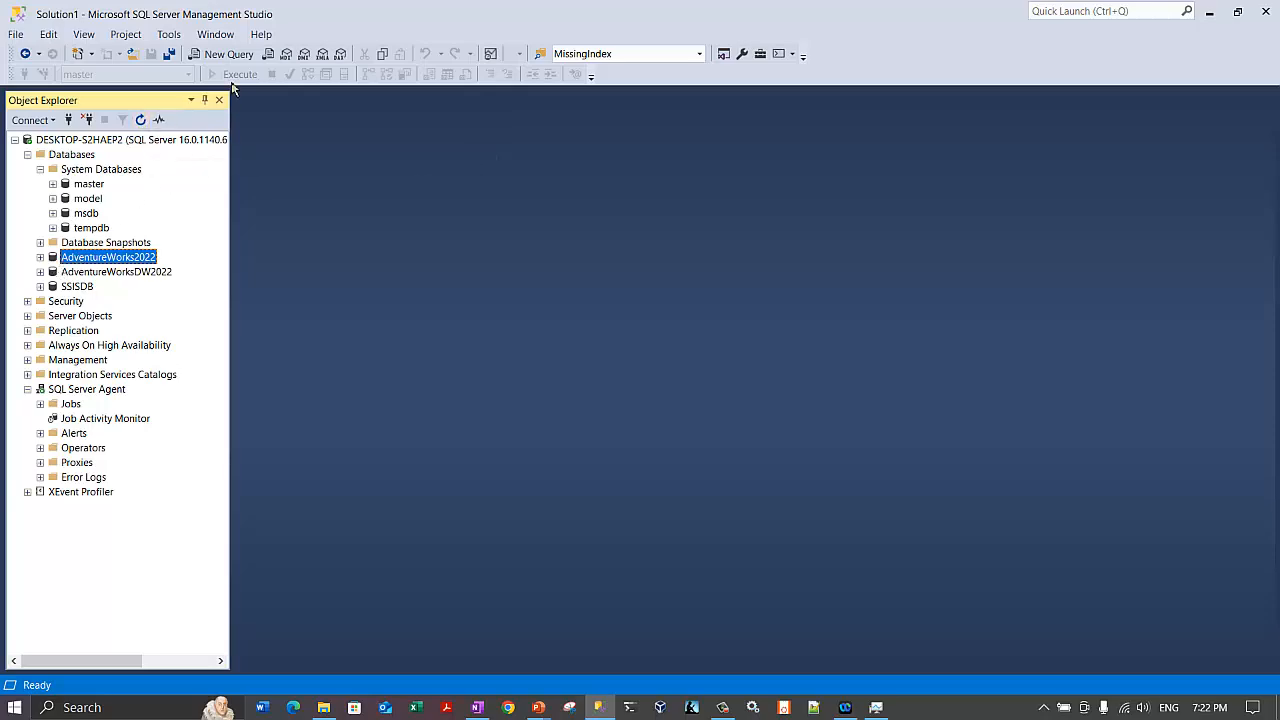
Open a new query on AdventureWorks2022 and write select * from test.
{"action": "left_click", "coordinate": [253, 57]}
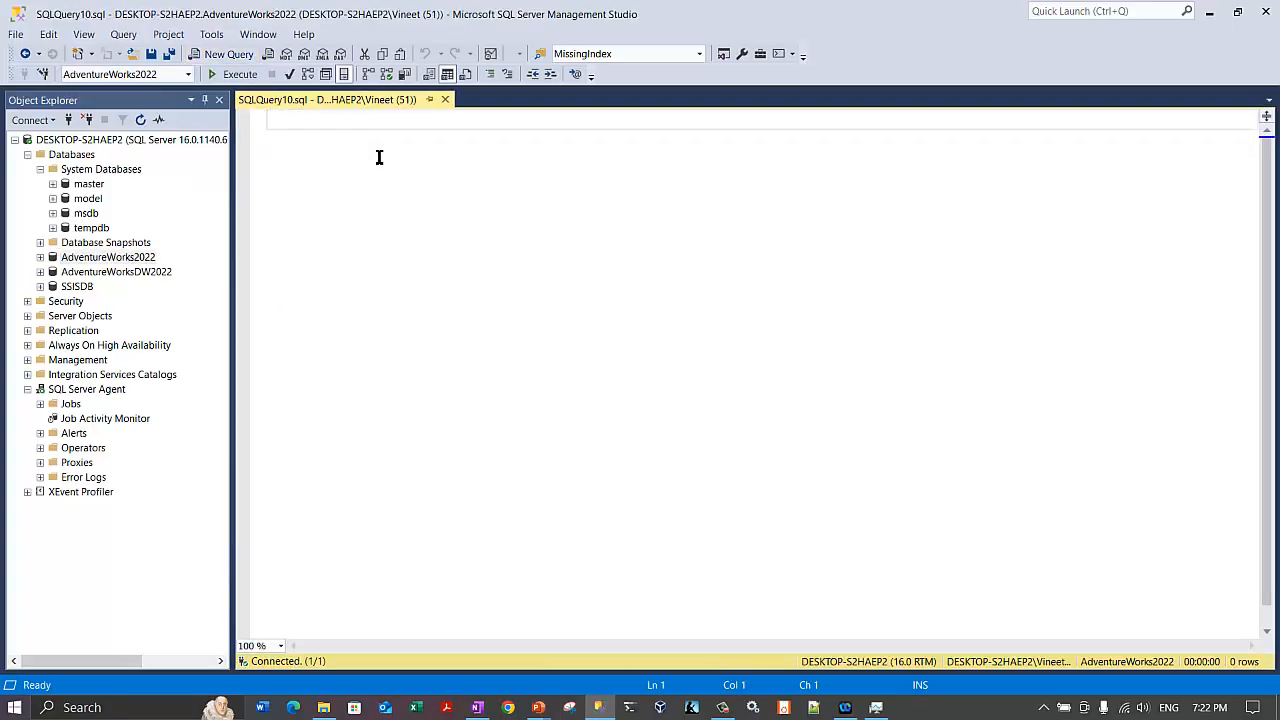
{"action": "type", "text": "select "}
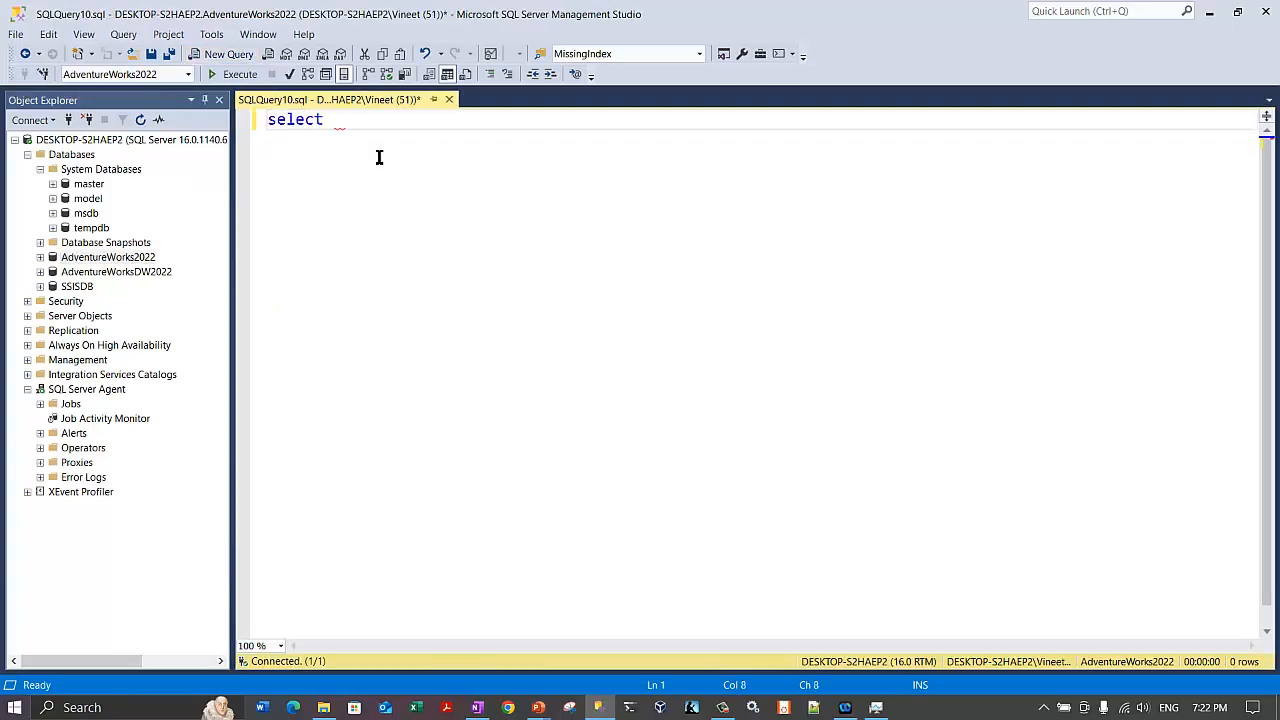
{"action": "type", "text": "* from tte"}
{"action": "key", "text": "BackSpace"}
{"action": "key", "text": "BackSpace"}
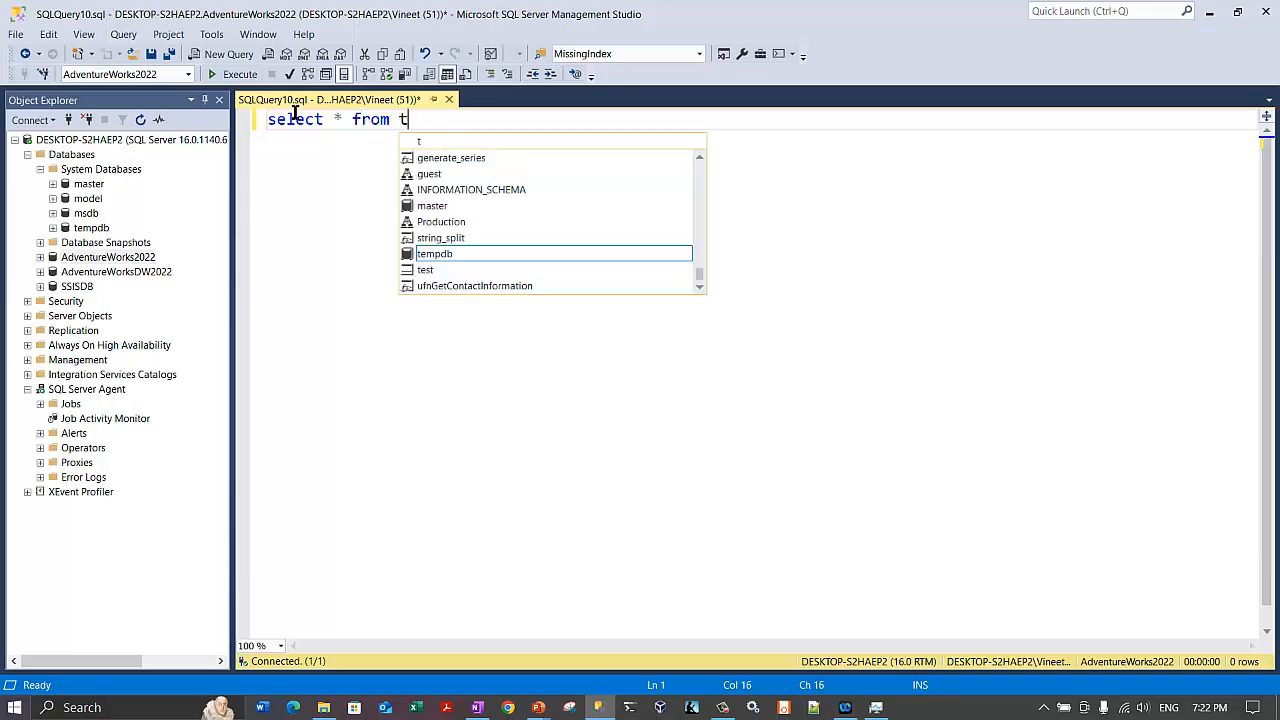
{"action": "type", "text": "est"}
{"action": "left_click", "coordinate": [343, 119]}
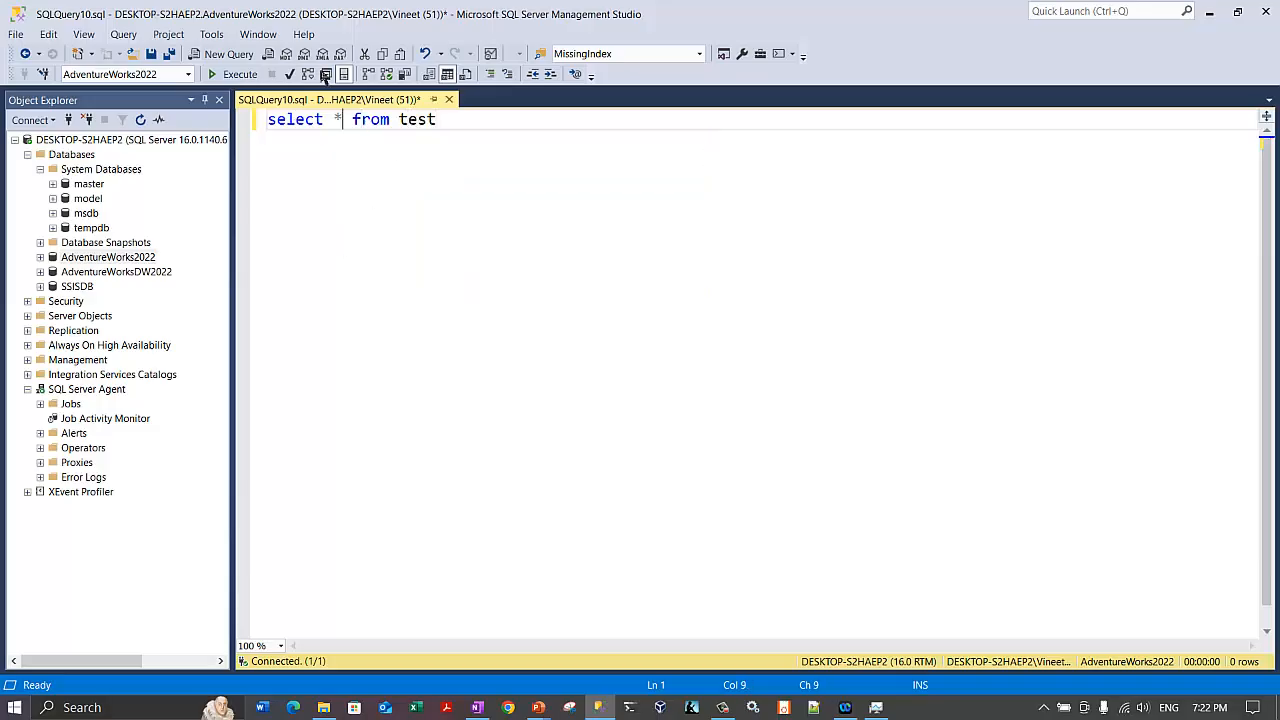
{"action": "double_click", "coordinate": [427, 121]}
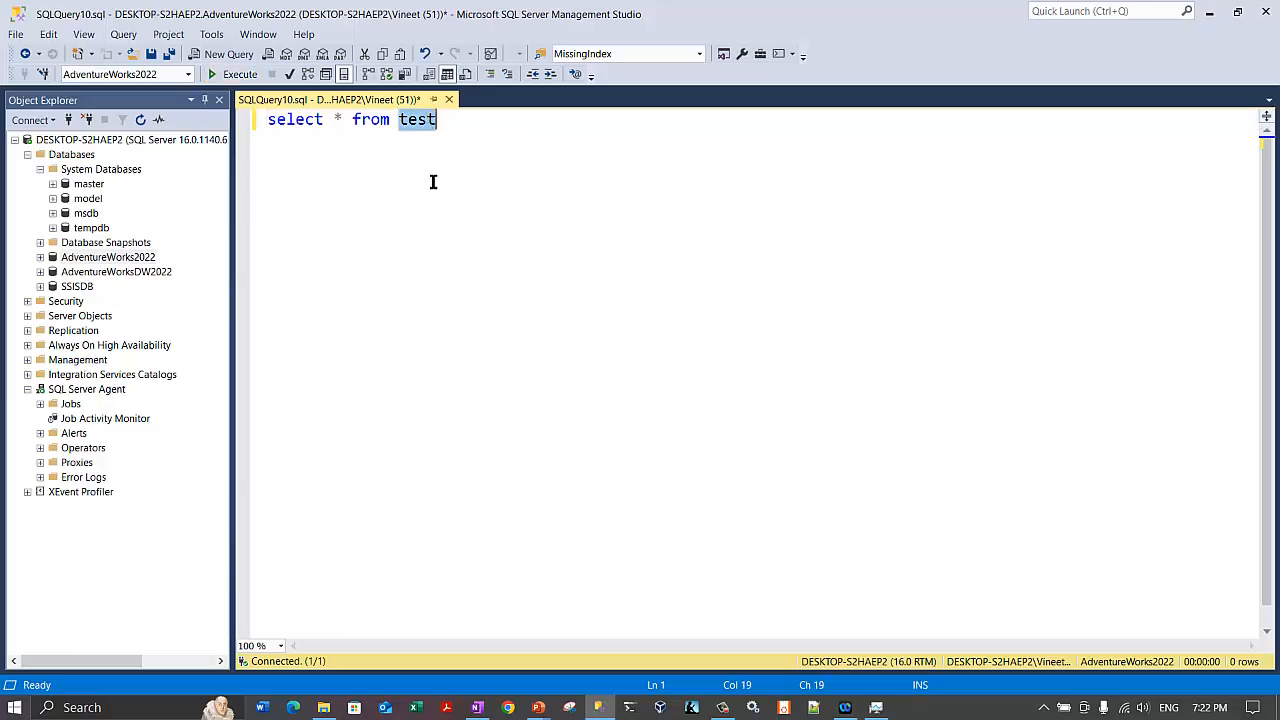
{"action": "left_click", "coordinate": [428, 175]}
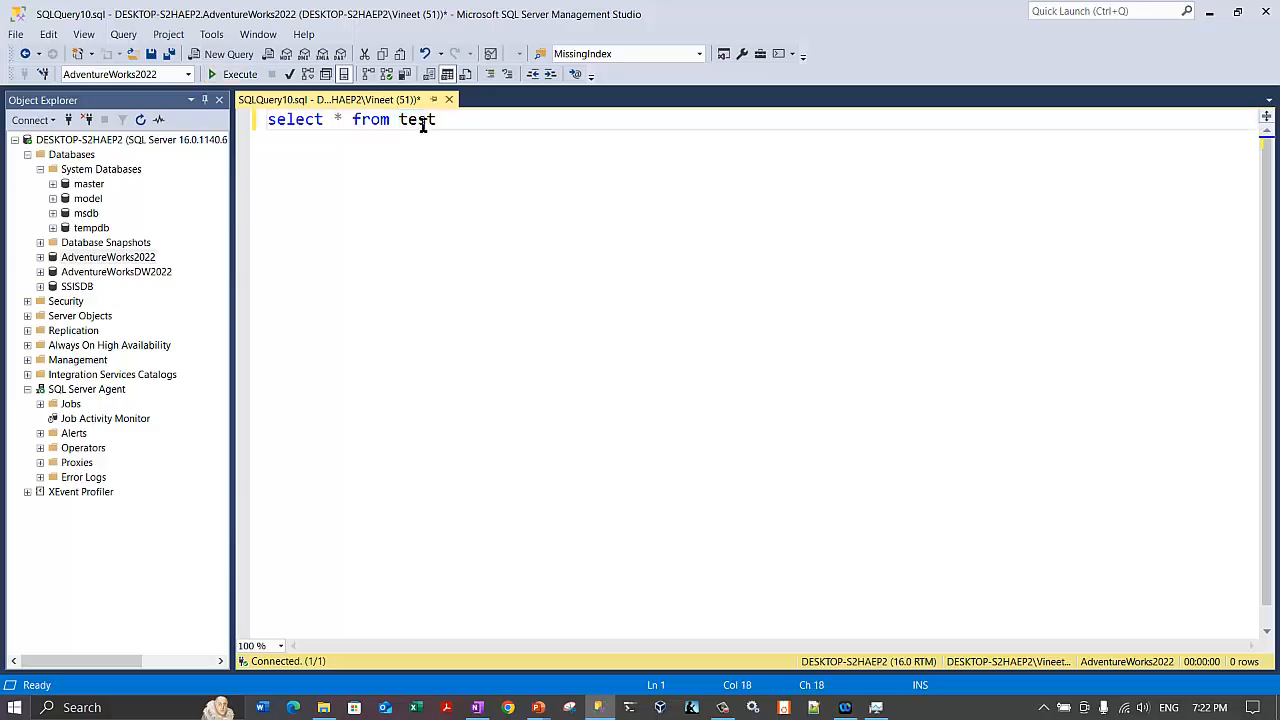
{"action": "double_click", "coordinate": [421, 121]}
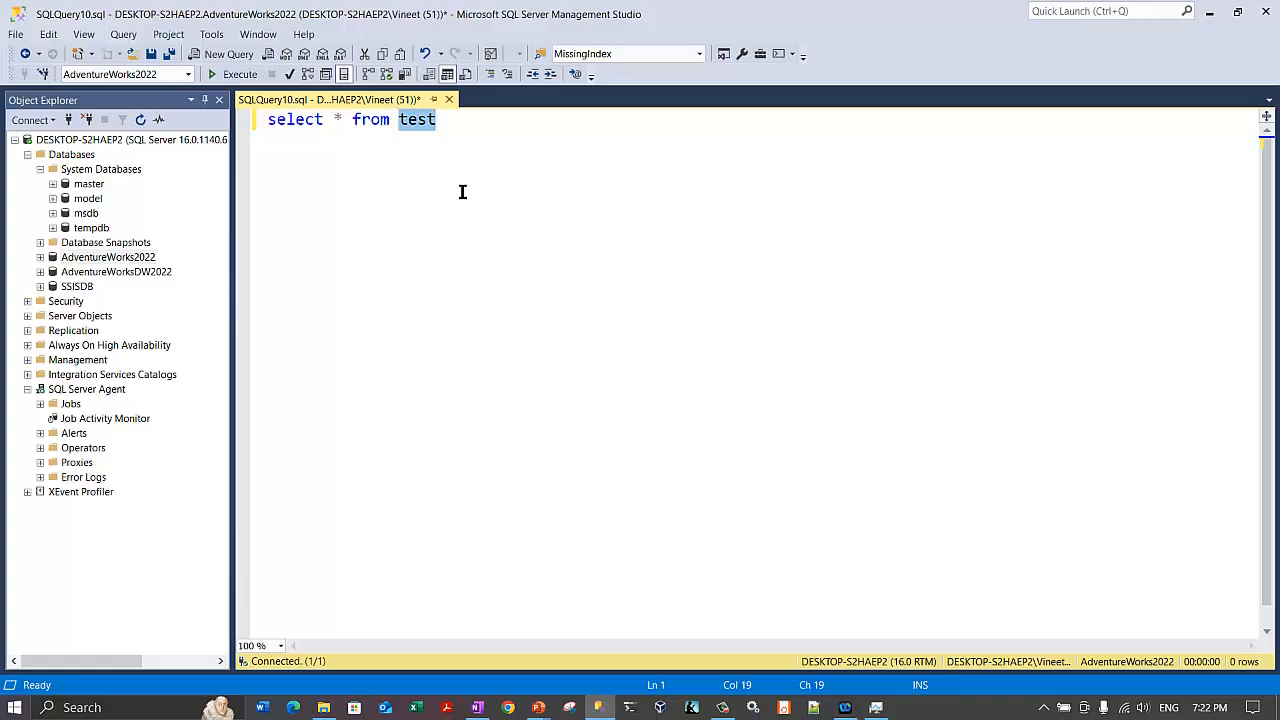
{"action": "left_click", "coordinate": [462, 193]}
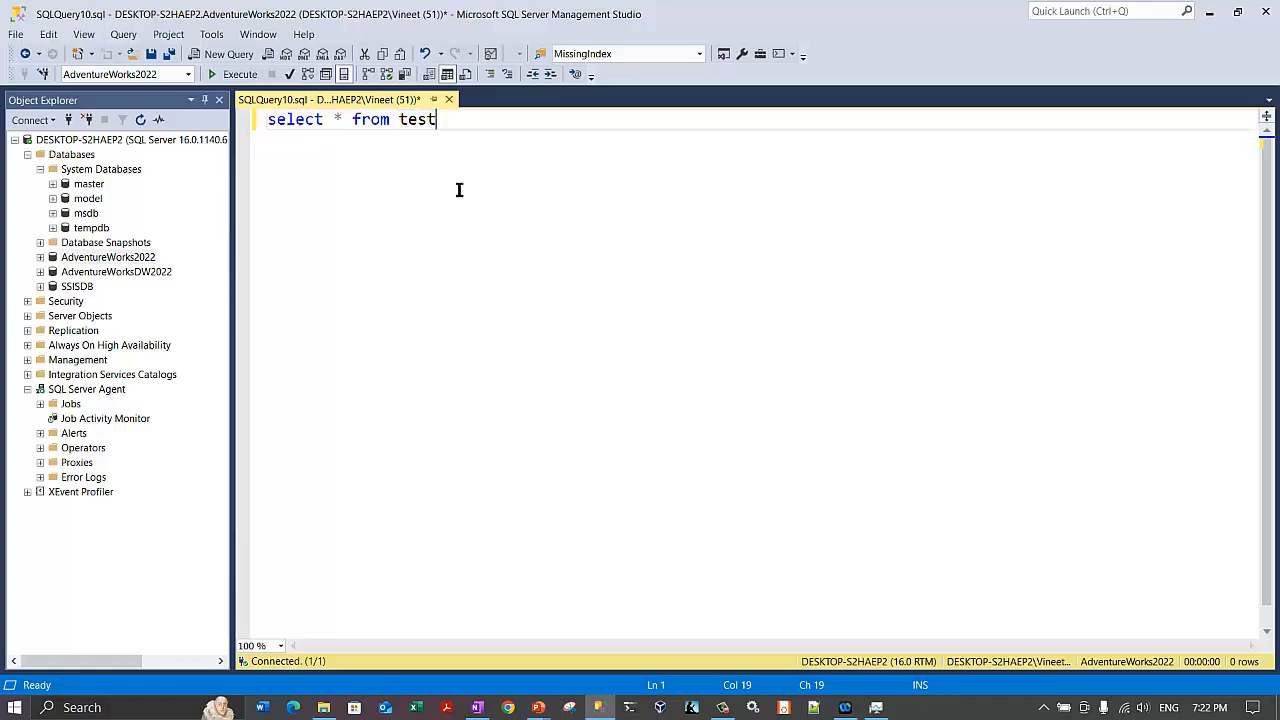
{"action": "double_click", "coordinate": [417, 121]}
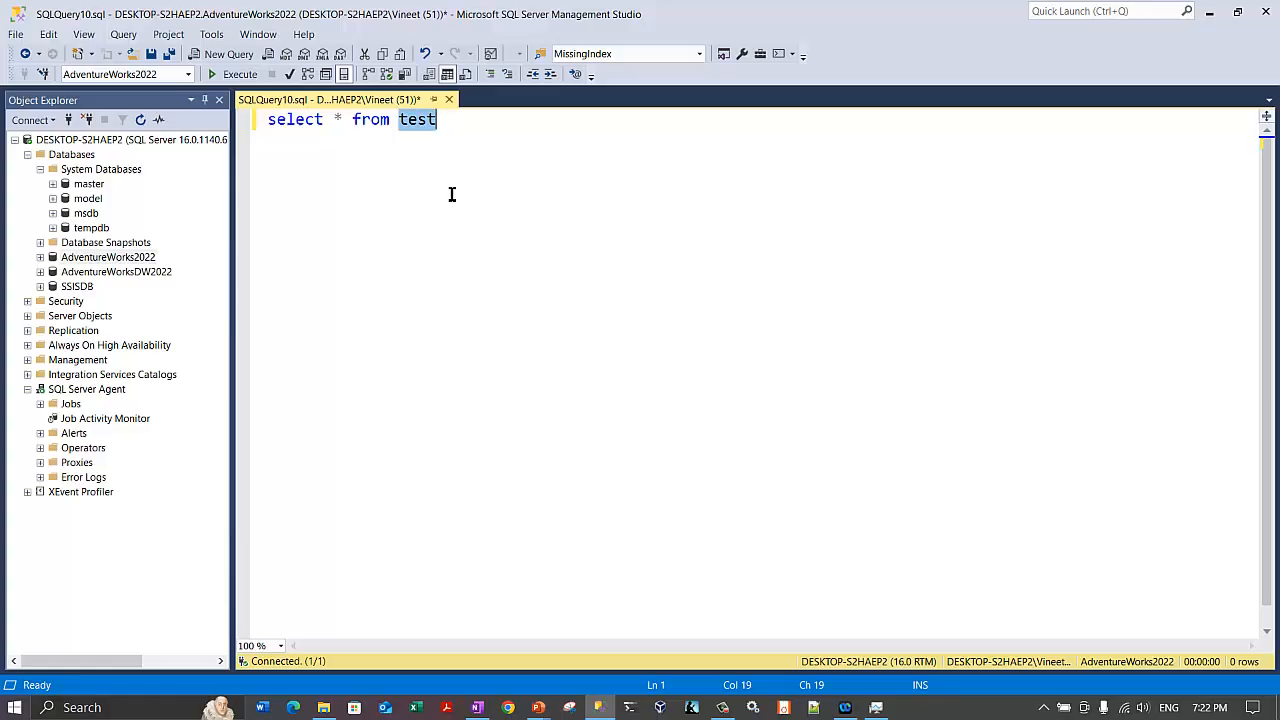
{"action": "left_click", "coordinate": [456, 162]}
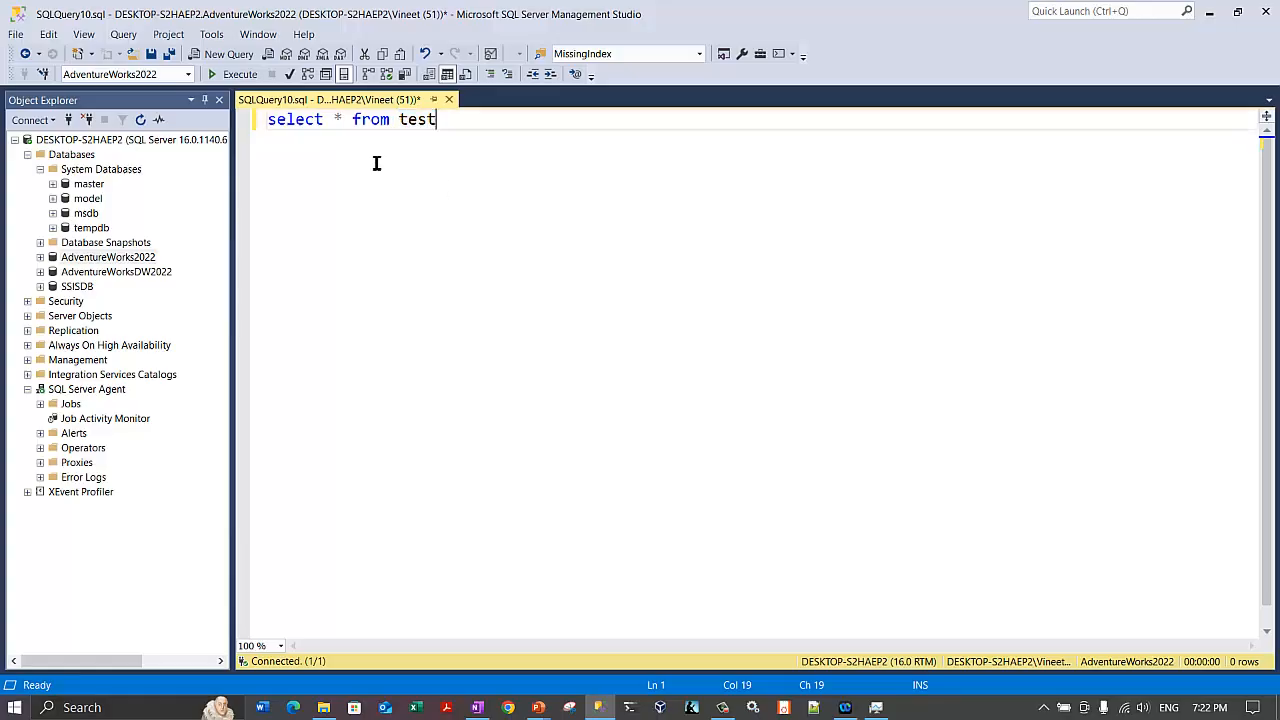
Run the select query to view the test table's rows, and close it without saving.
{"action": "left_click", "coordinate": [240, 75]}
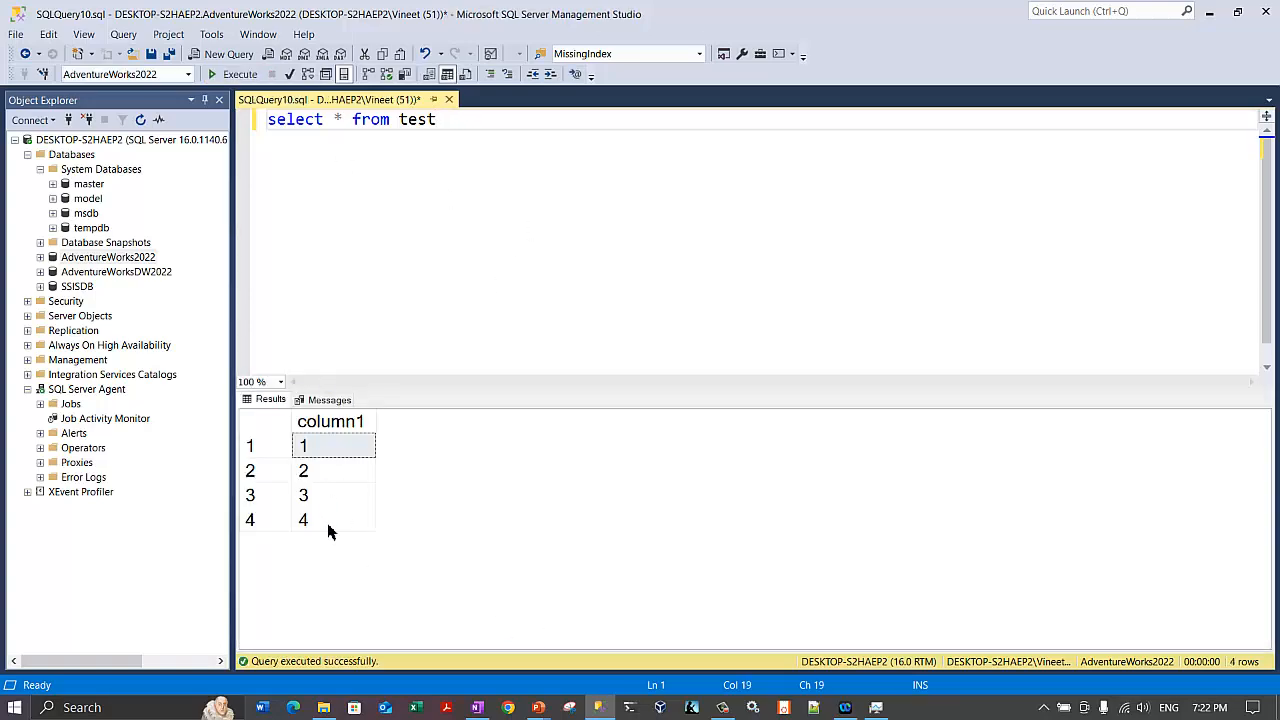
{"action": "left_click", "coordinate": [449, 99]}
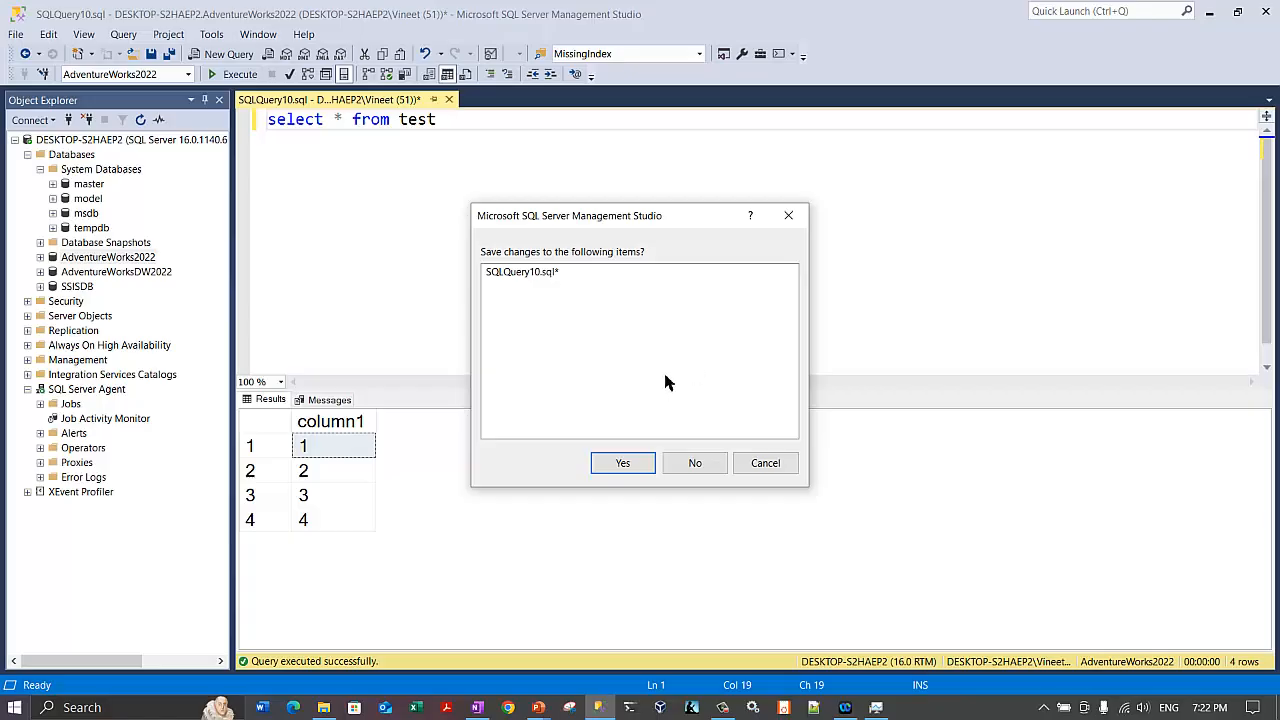
{"action": "left_click", "coordinate": [698, 467]}
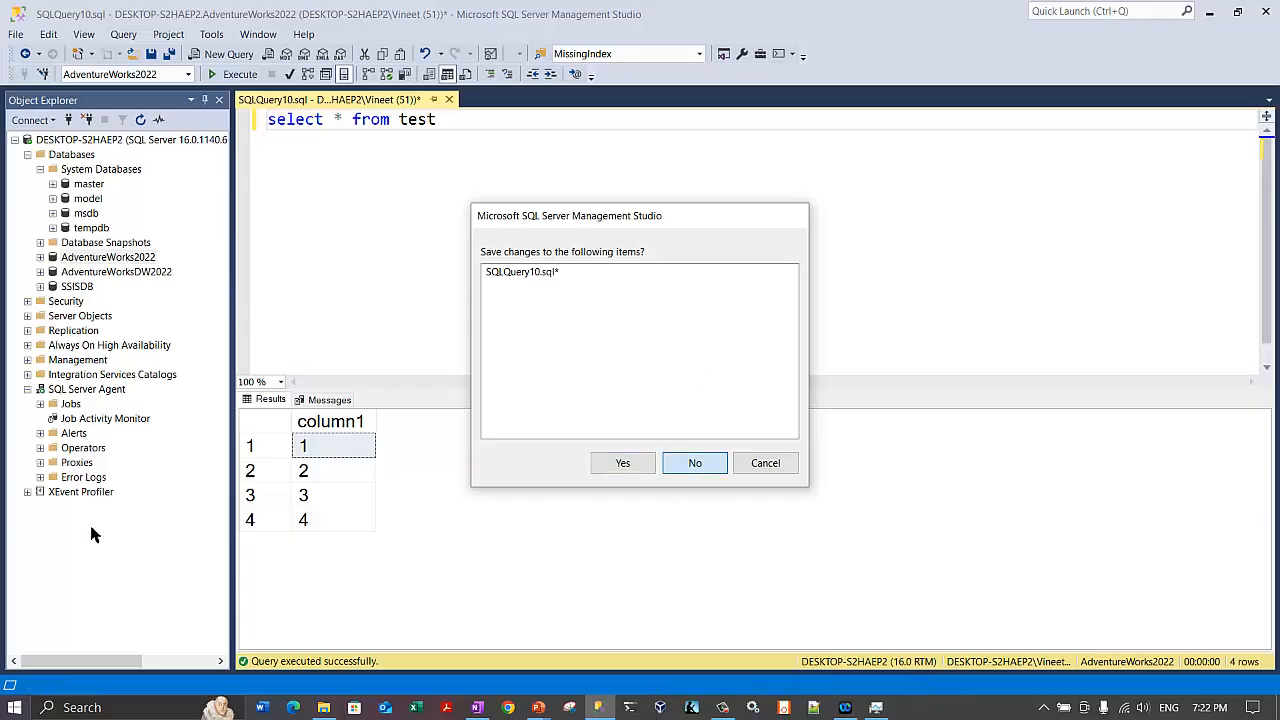